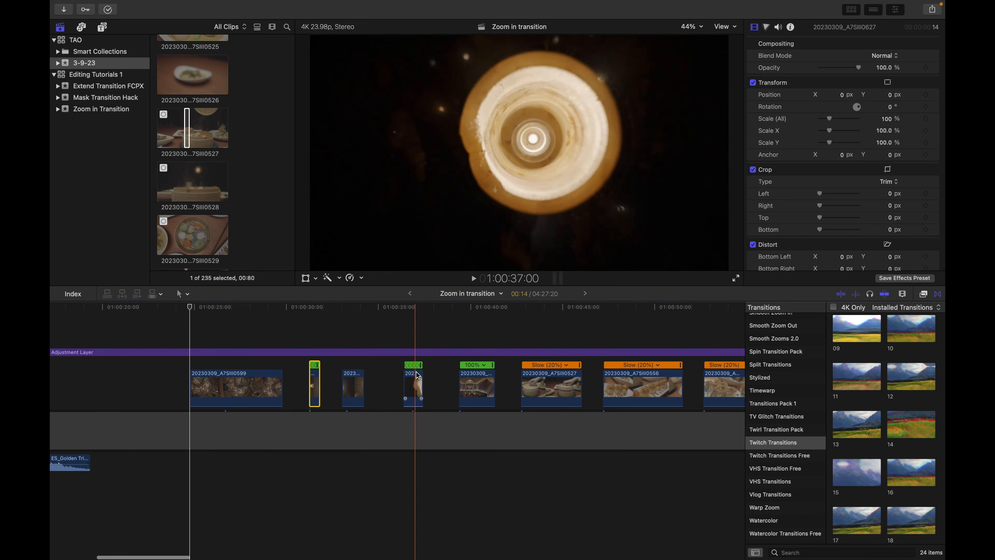
# Look through the restaurant and food clips laid out along the project timeline, playing a few of them
pyautogui.hscroll(5, 488, 382)
pyautogui.press('super+minus')
pyautogui.press('super+minus')
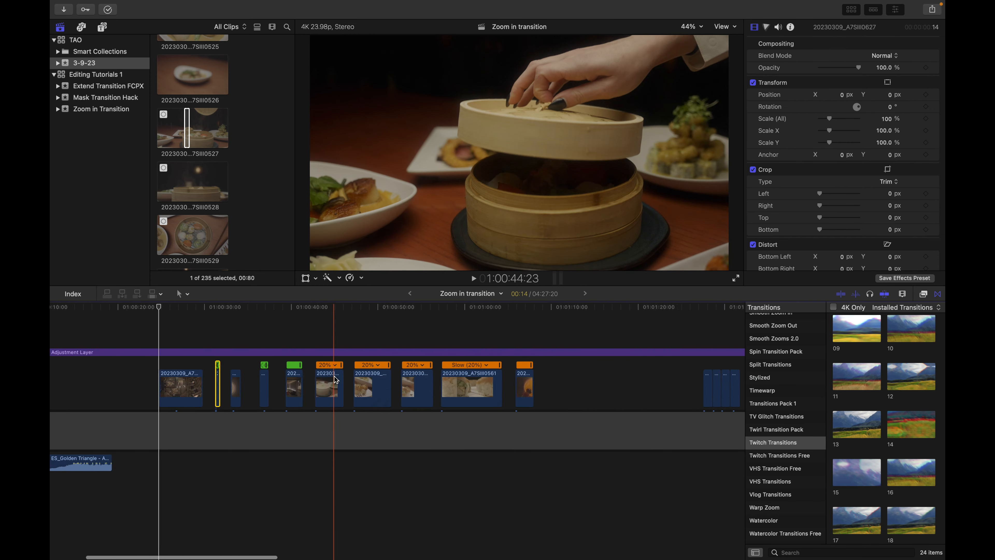
pyautogui.hscroll(5, 336, 380)
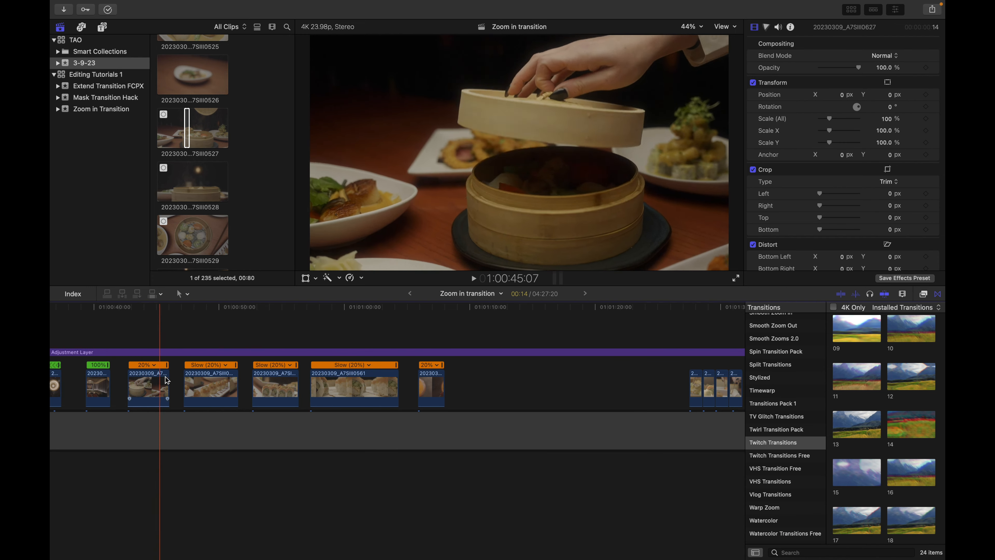
pyautogui.hscroll(5, 275, 400)
pyautogui.press('space')
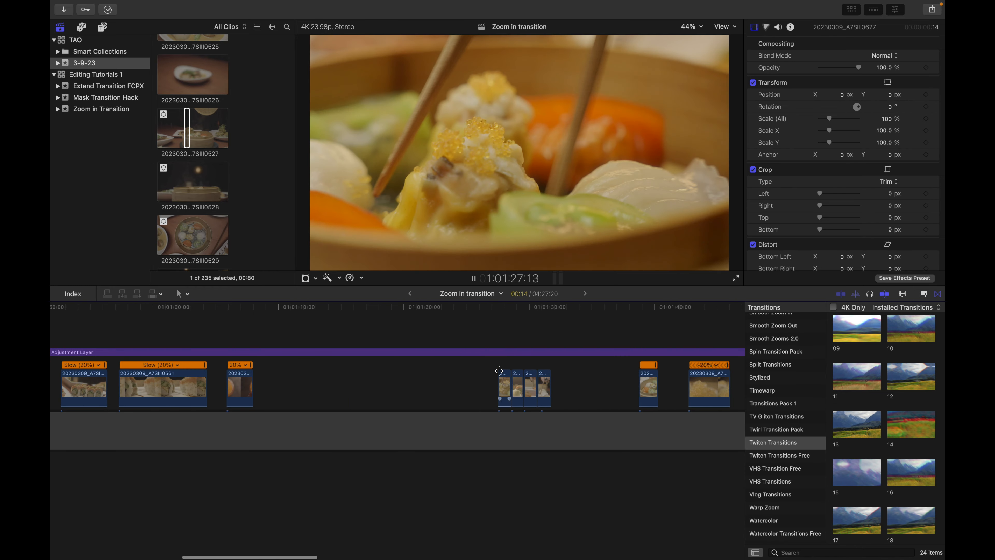
pyautogui.hscroll(3, 471, 381)
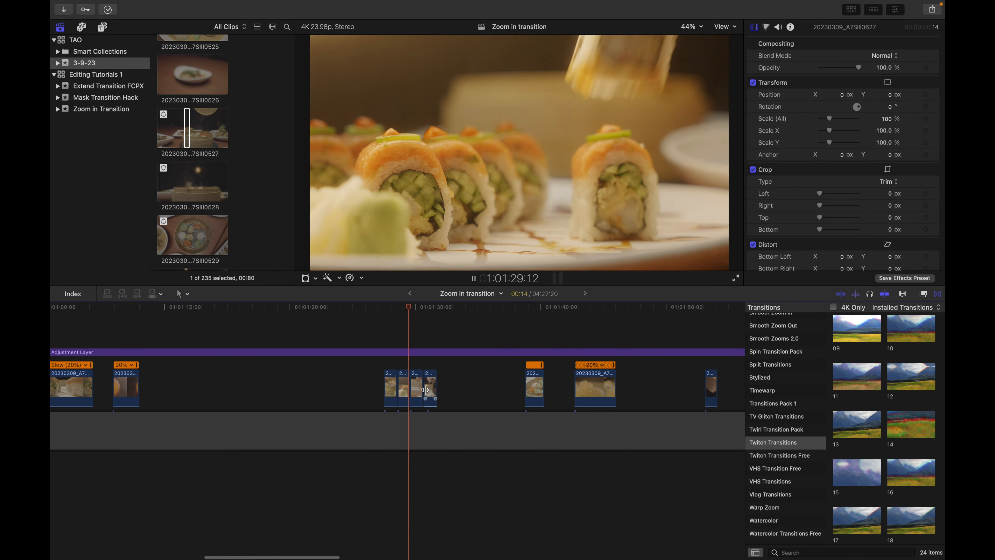
pyautogui.press('super+minus')
pyautogui.press('super+minus')
pyautogui.press('super+minus')
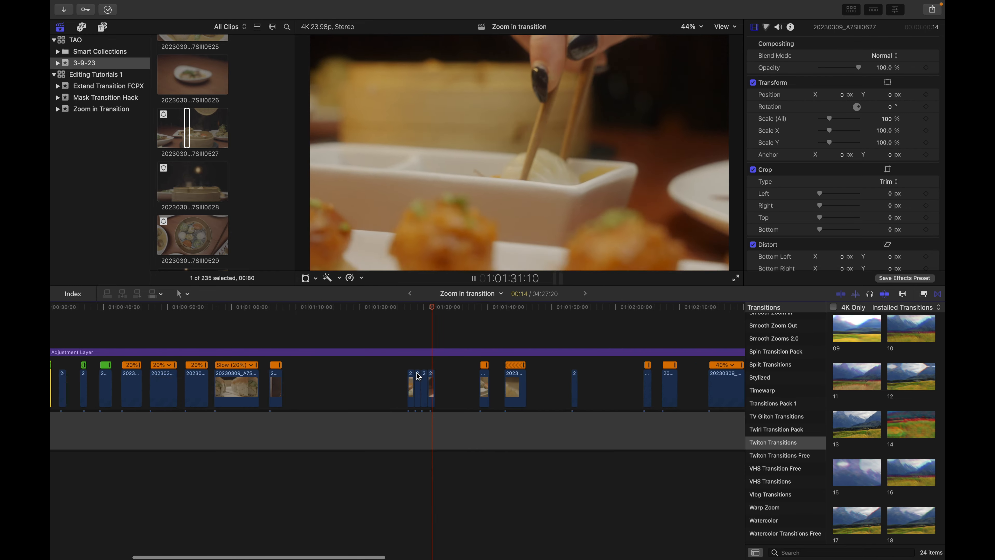
pyautogui.press('super+equal')
pyautogui.press('super+equal')
pyautogui.press('super+equal')
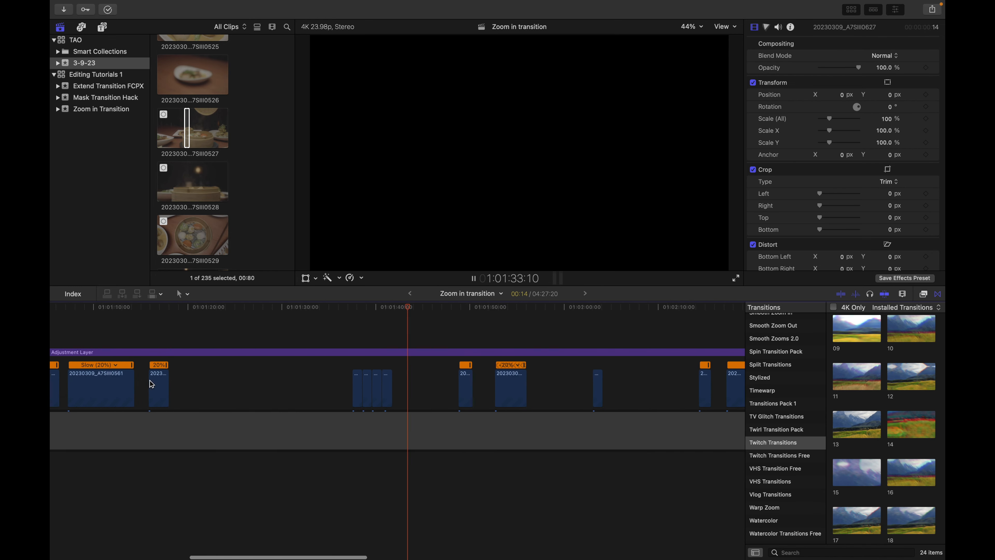
# Add a marker to the gap clip at 1:00:05:01, on the music's first beat
pyautogui.hscroll(-10, 150, 380)
pyautogui.click(129, 432)
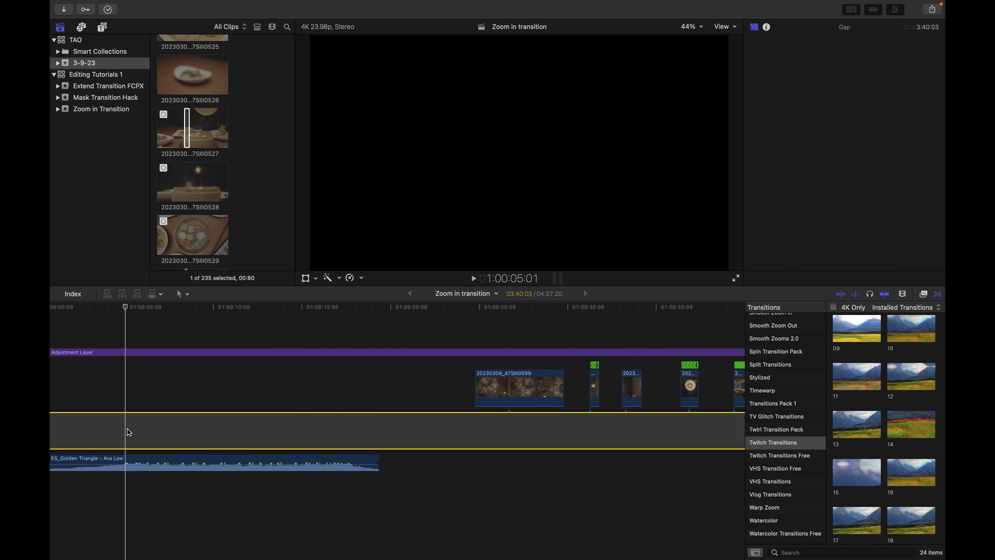
pyautogui.hscroll(-3, 129, 432)
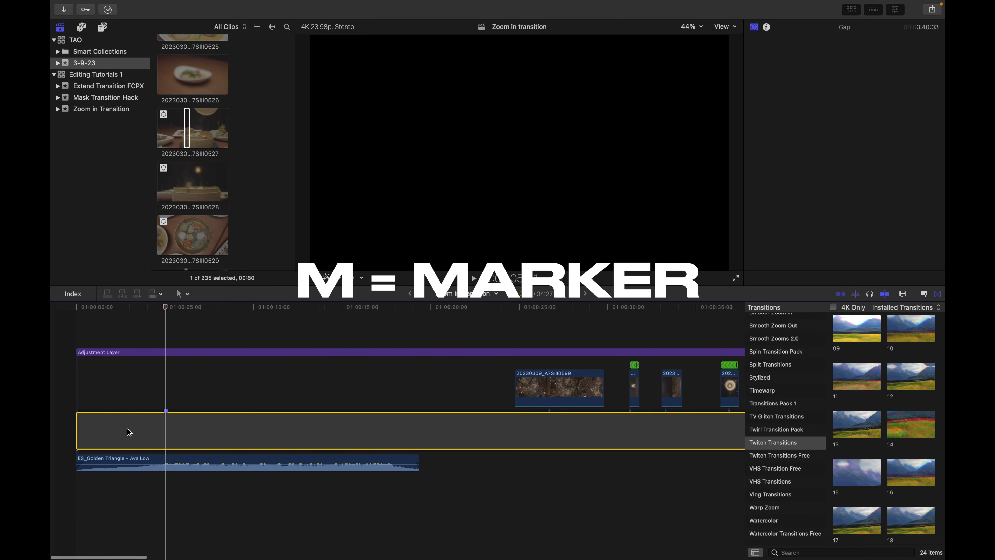
# Move clip 20230309_A7SIII0599 to the start of the timeline so it ends at the marker, and play it from the beginning
pyautogui.moveTo(579, 376); pyautogui.dragTo(107, 400)
pyautogui.press('Home')
pyautogui.press('space')
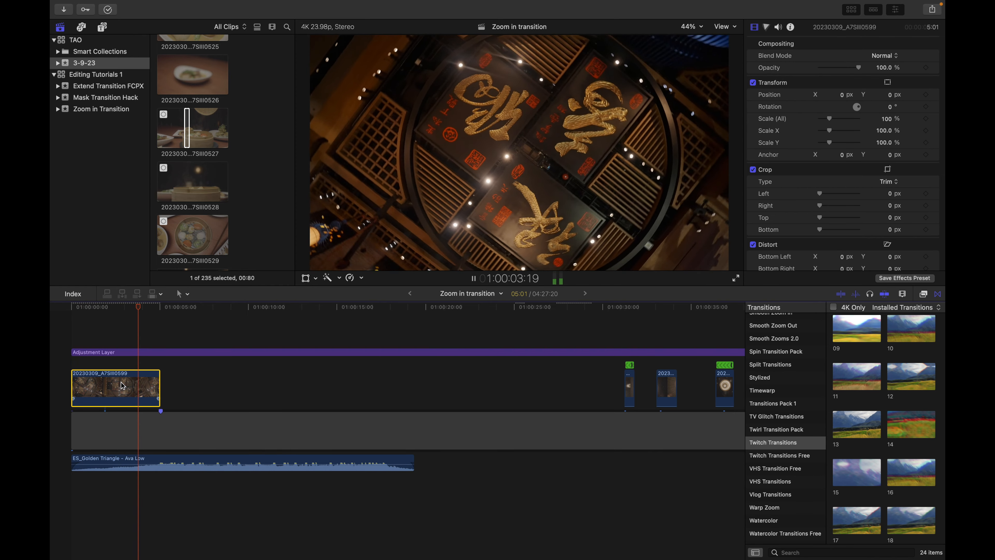
# Place clip 20230309_A7SIII0602 directly after the opening clip, apply Automatic Speed to it and play across the cut
pyautogui.moveTo(629, 388); pyautogui.dragTo(501, 388)
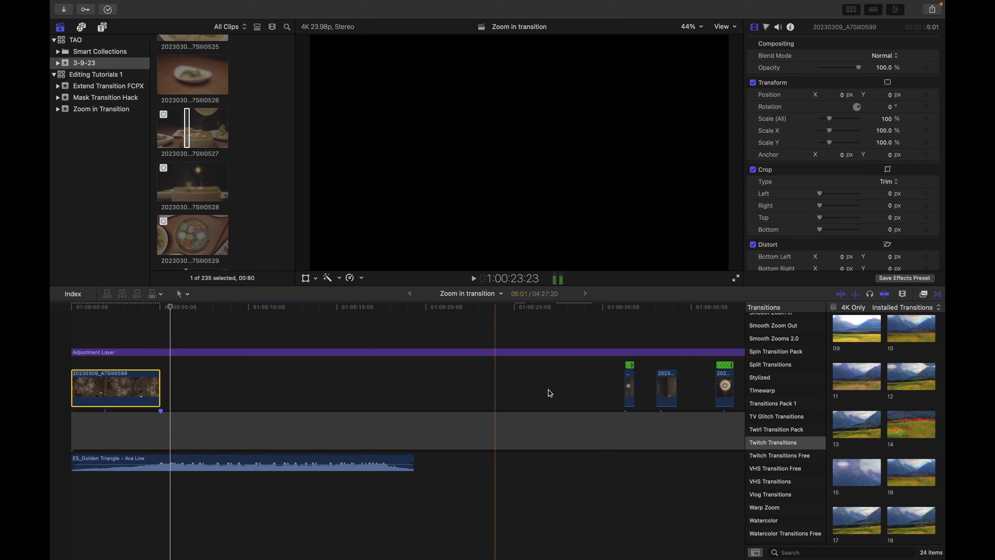
pyautogui.moveTo(666, 388); pyautogui.dragTo(170, 385)
pyautogui.click(350, 278)
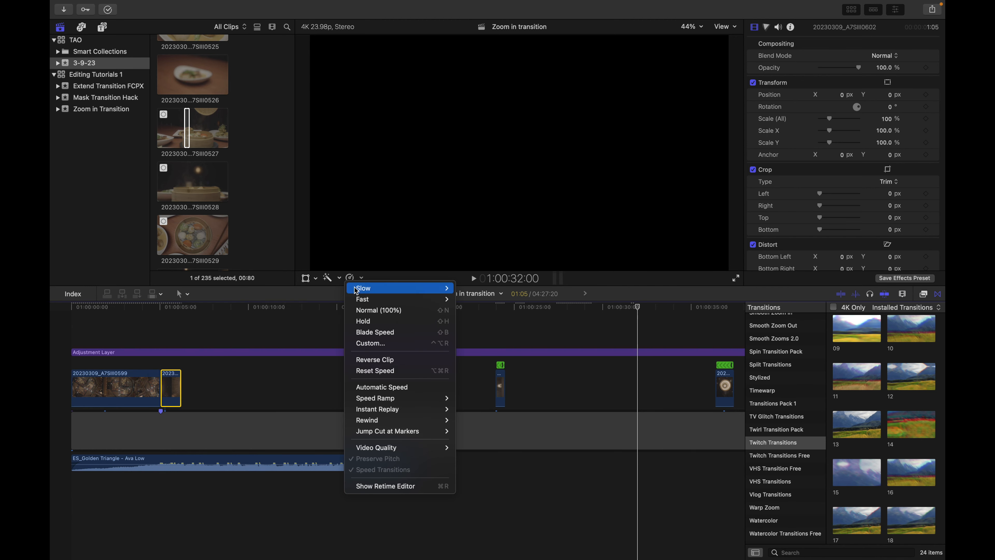
pyautogui.click(376, 386)
pyautogui.press('space')
pyautogui.press('super+equal')
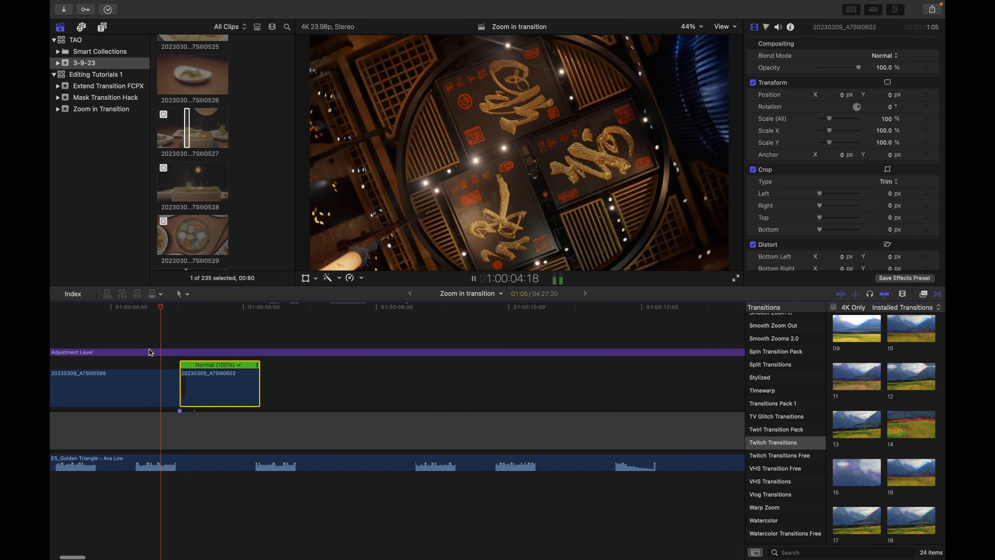
# Trim the end of clip 20230309_A7SIII0602 to the beat at 1:00:06:05 and mark that frame on the gap clip
pyautogui.click(159, 346)
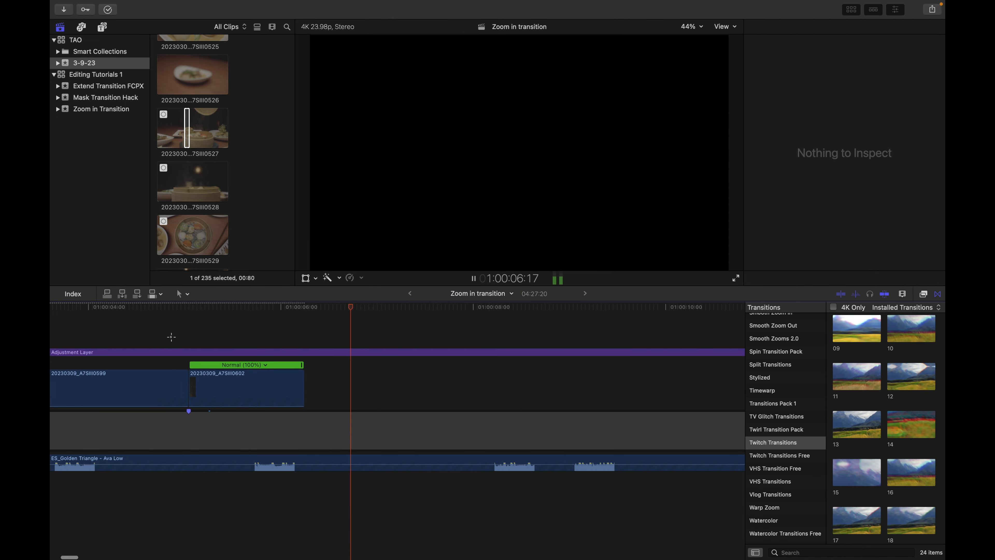
pyautogui.click(302, 386)
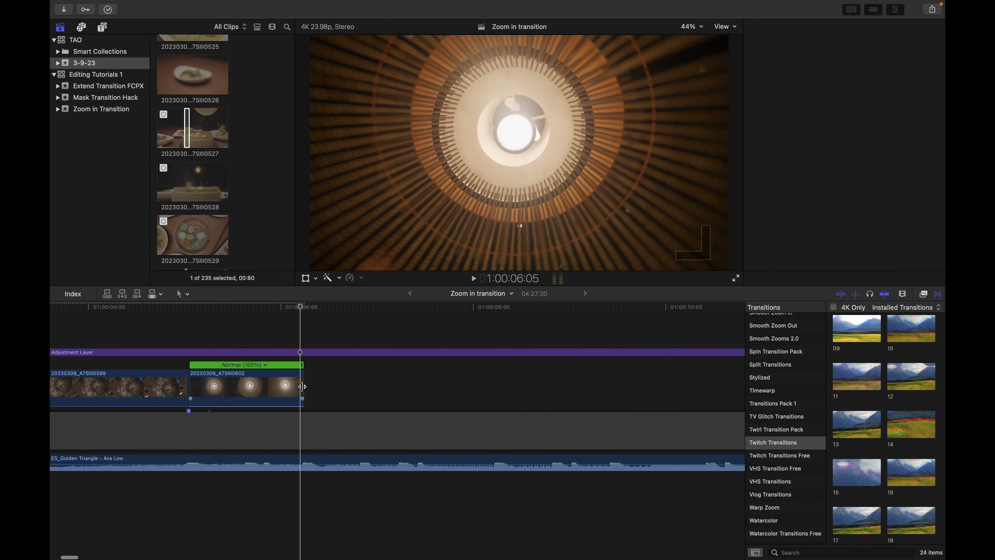
pyautogui.moveTo(302, 386); pyautogui.dragTo(300, 386)
pyautogui.click(299, 416)
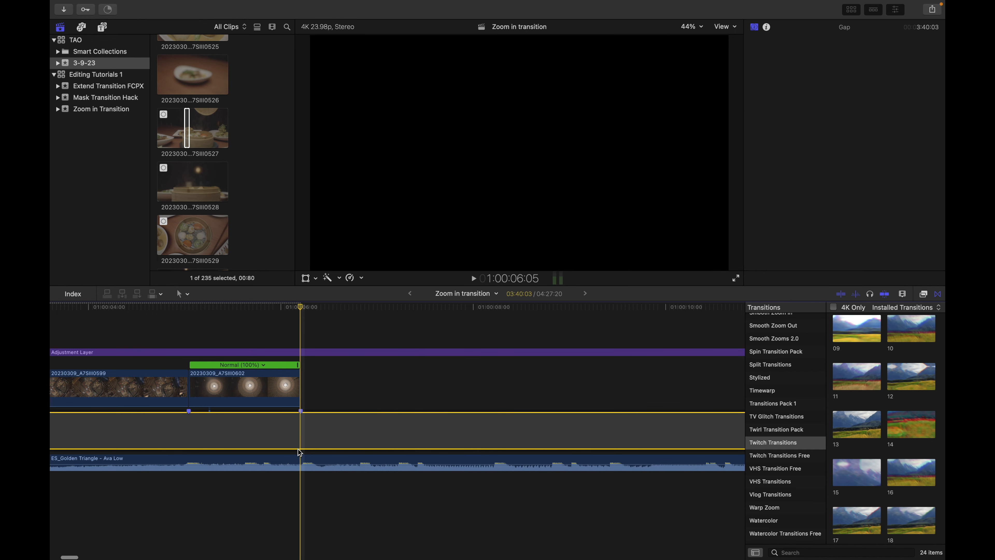
# Replace the marker at the second clip's end with one a frame later, and extend the clip to meet it
pyautogui.press('Left')
pyautogui.press('Right')
pyautogui.press('Right')
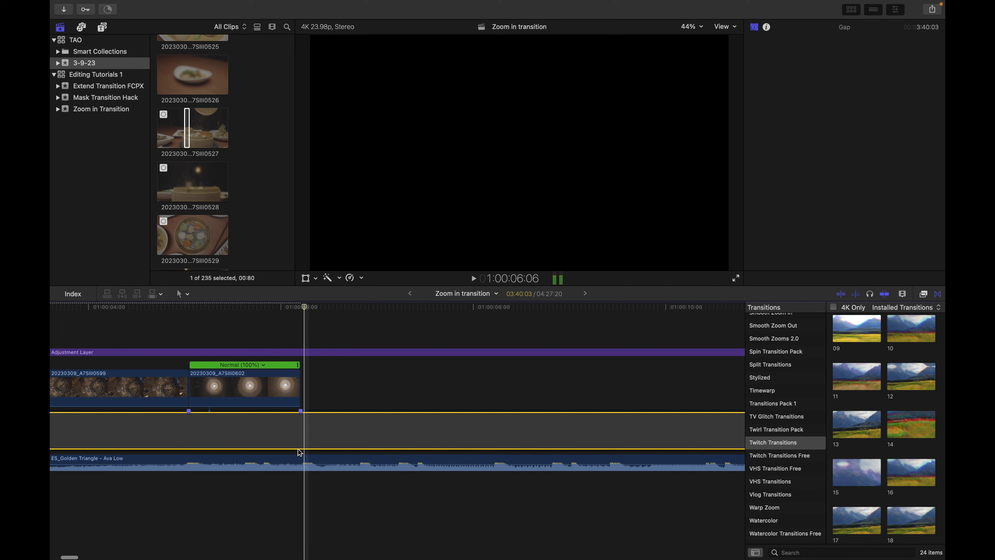
pyautogui.press('Left')
pyautogui.press('Right')
pyautogui.press('Left')
pyautogui.press('Right')
pyautogui.press('Left')
pyautogui.press('m')
pyautogui.doubleClick(301, 411)
pyautogui.click(352, 391)
pyautogui.moveTo(261, 392); pyautogui.dragTo(265, 392)
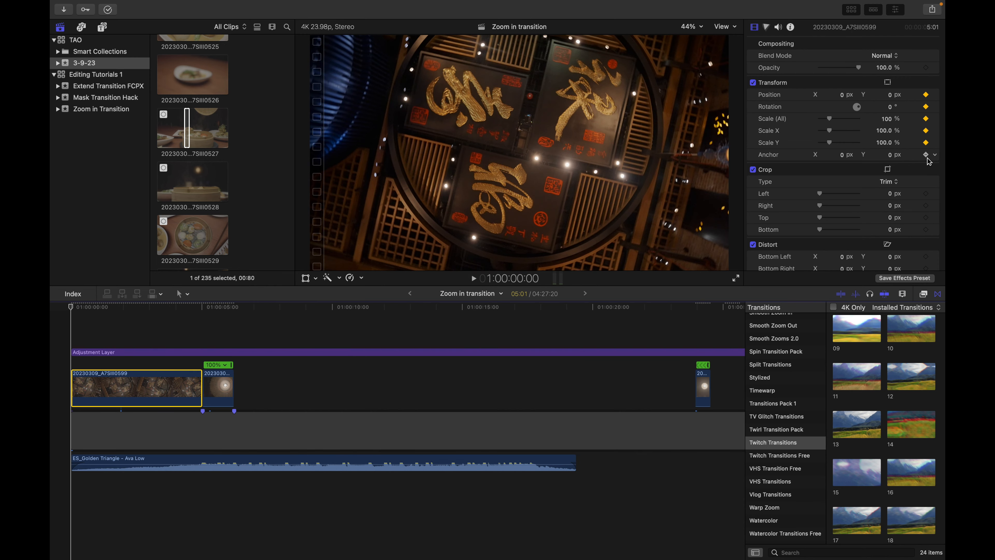
# Increase the opening clip's overall scale slightly on its last frame as the end keyframe, and play from the start
pyautogui.press('Left')
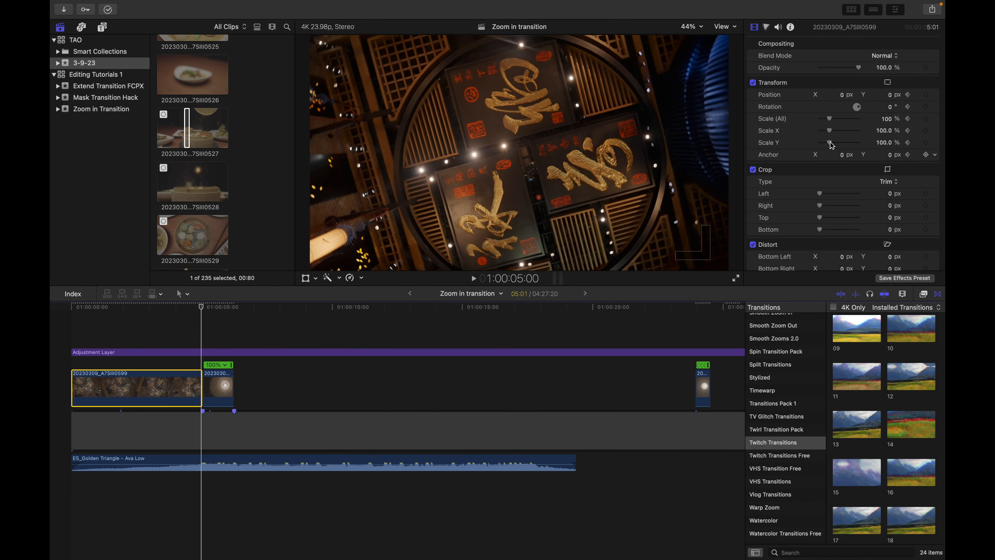
pyautogui.moveTo(833, 122); pyautogui.dragTo(835, 122)
pyautogui.press('Home')
pyautogui.press('space')
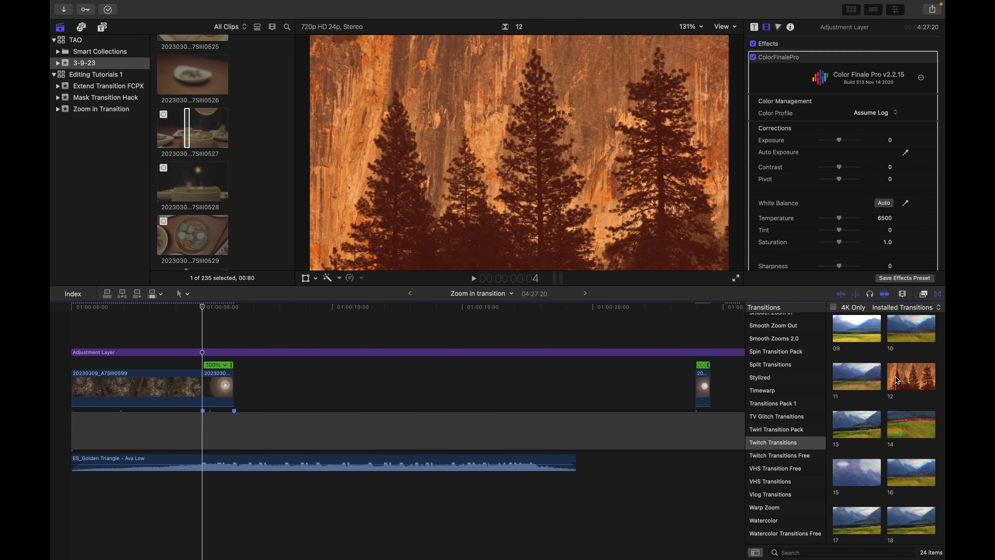
# Apply Twitch transition 12 between the first two clips, remove the extra transition at the timeline start, and preview the cut
pyautogui.moveTo(905, 380); pyautogui.dragTo(201, 383)
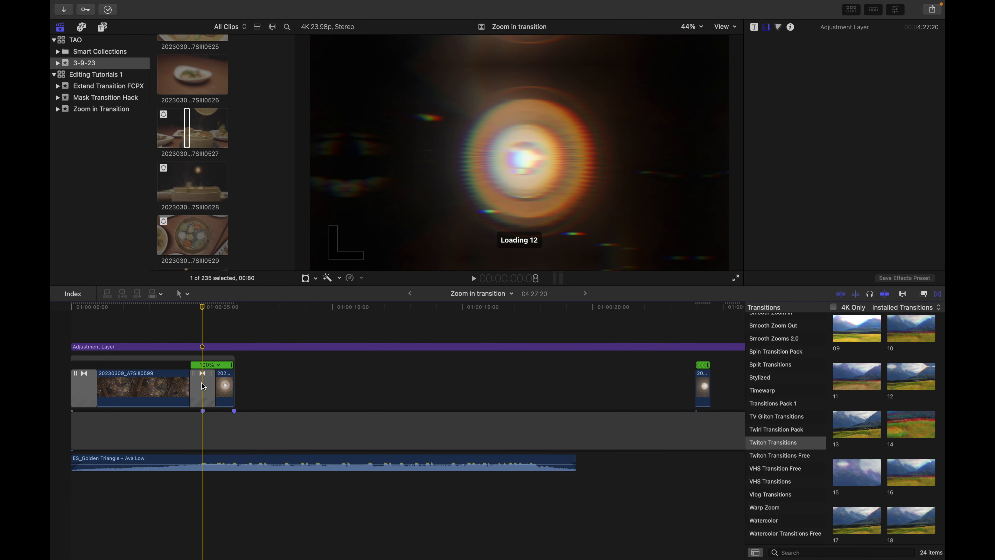
pyautogui.click(84, 391)
pyautogui.press('Delete')
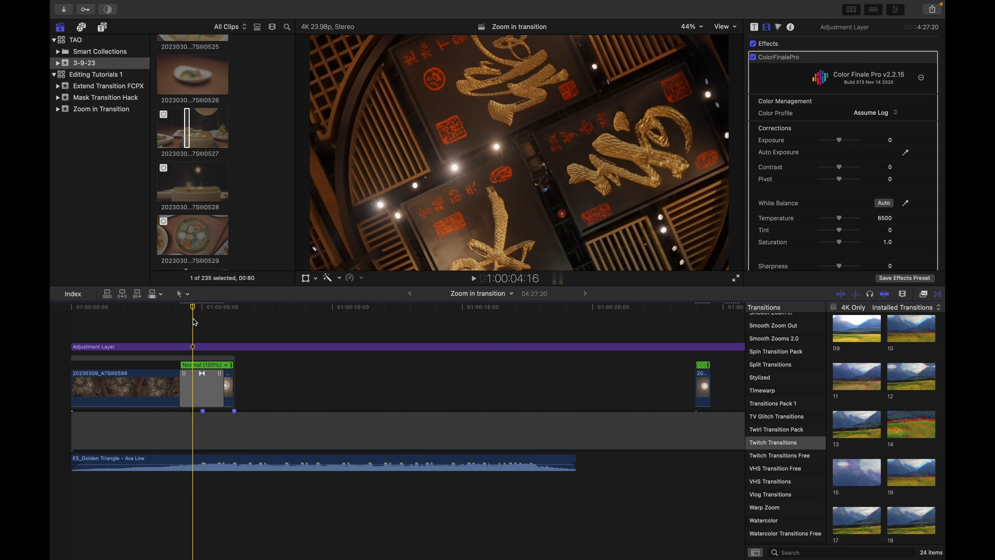
pyautogui.press('super+equal')
pyautogui.press('space')
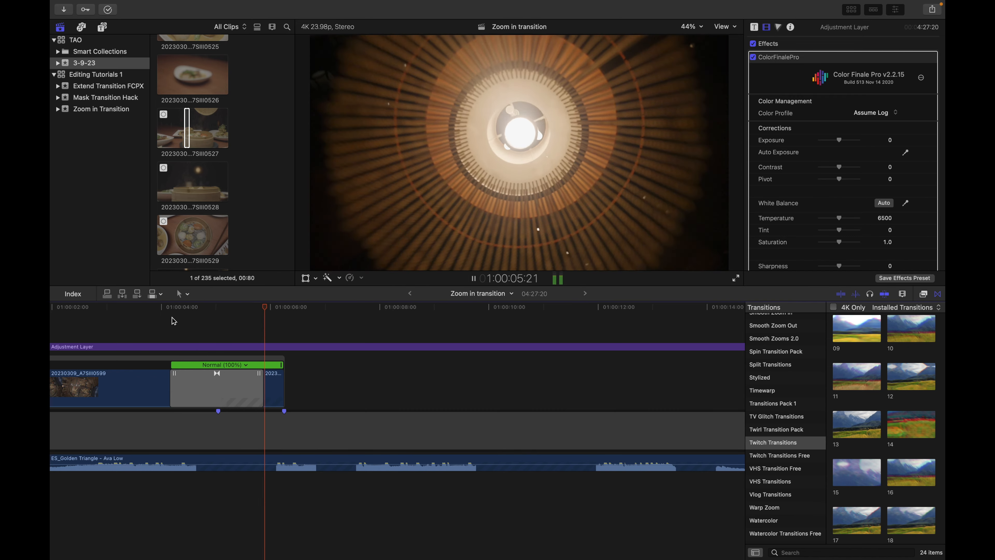
# Play past the second clip and add a marker to the gap clip on the beat at about 1:00:07:10
pyautogui.press('super+minus')
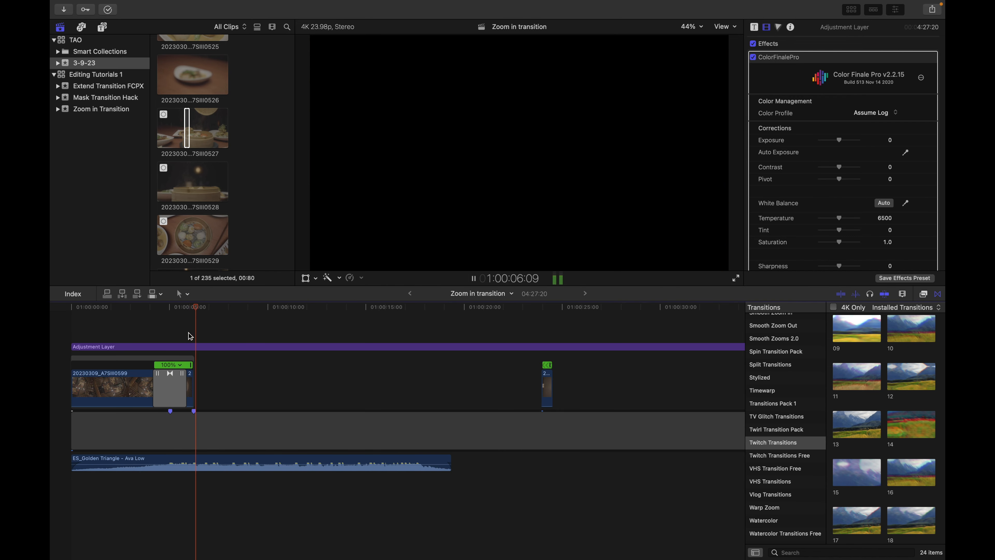
pyautogui.press('space')
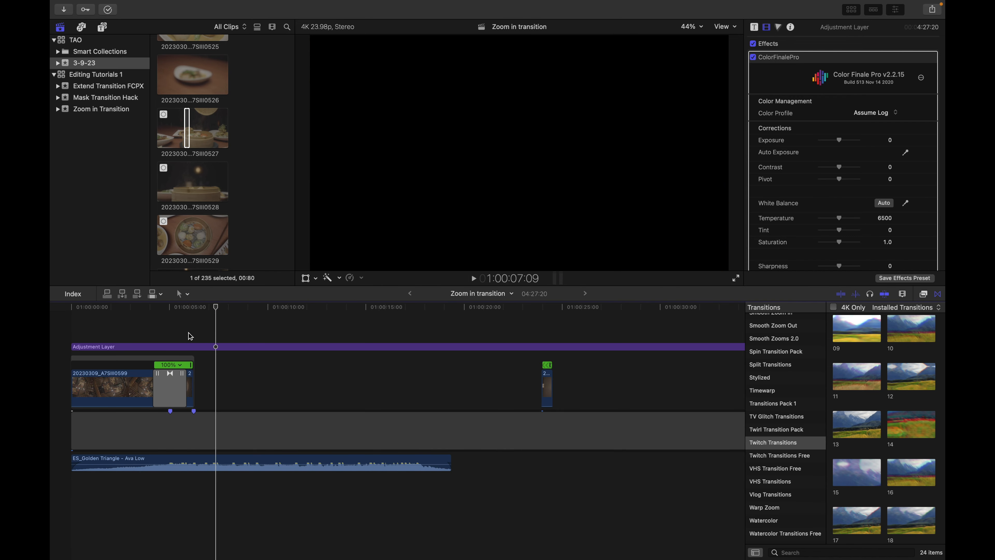
pyautogui.click(214, 430)
pyautogui.press('space')
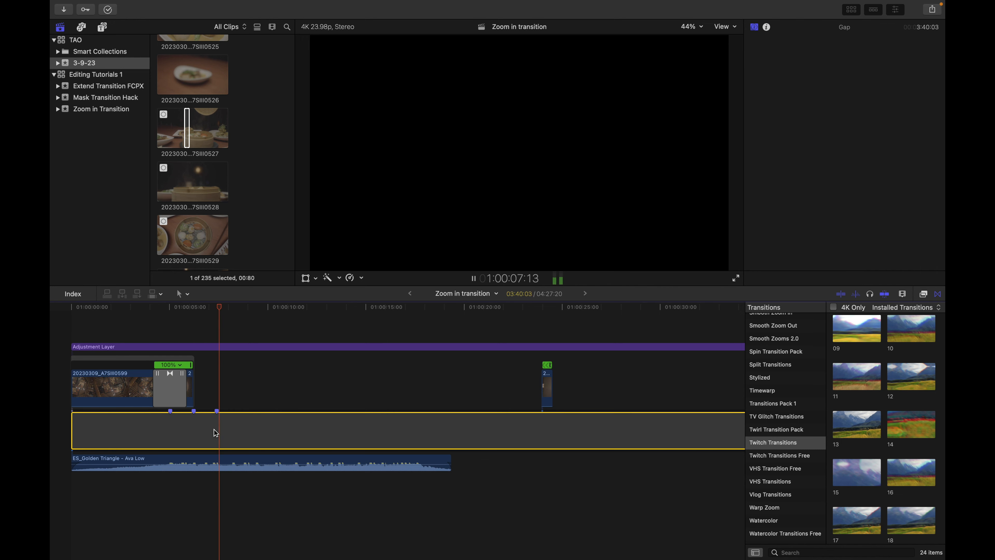
# Add two more beat markers to the gap clip, at 1:00:06:20 and 1:00:07:06
pyautogui.click(194, 324)
pyautogui.press('super+equal')
pyautogui.press('super+equal')
pyautogui.press('super+equal')
pyautogui.press('space')
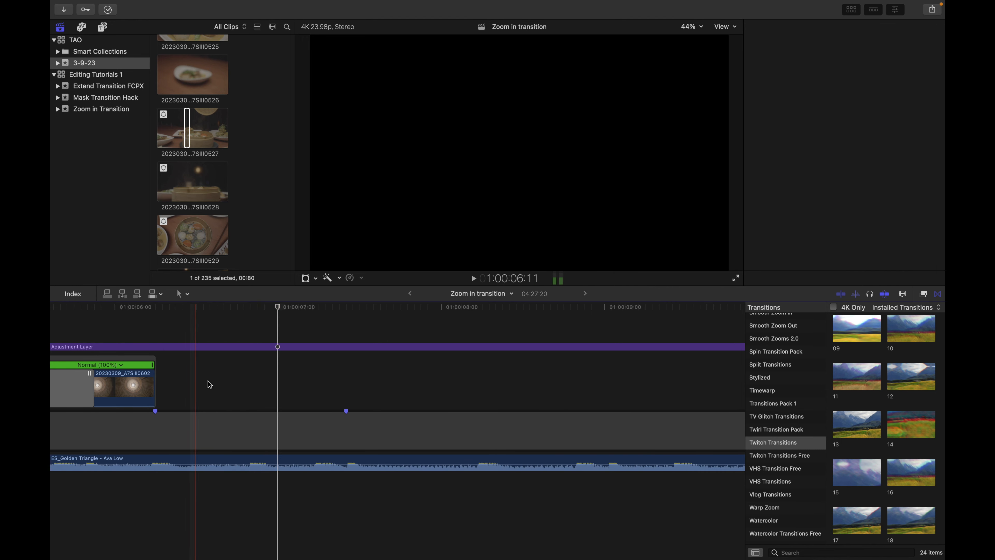
pyautogui.click(253, 431)
pyautogui.press('space')
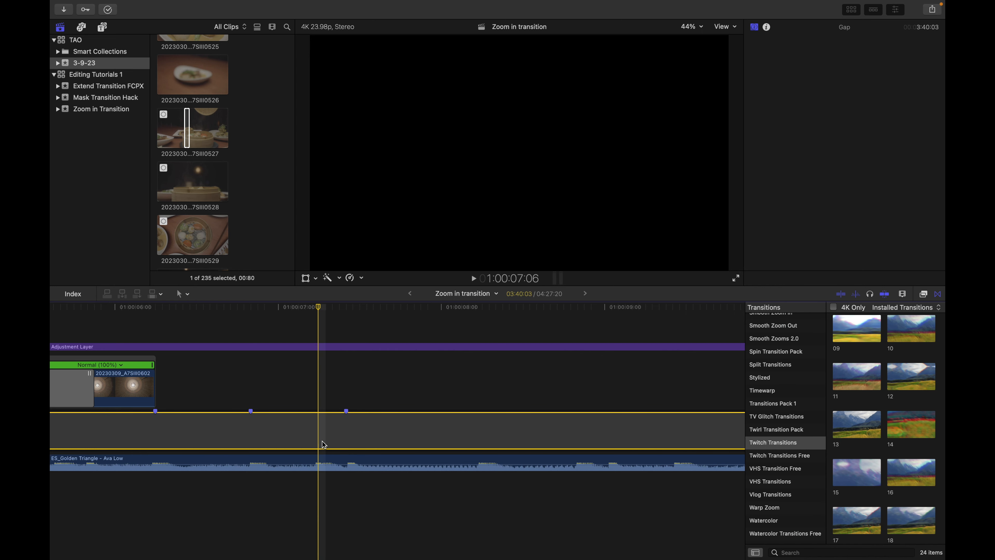
pyautogui.press('space')
# Move clip 20230309_A7SIII0627 directly after the second clip so it fills the space up to the next marker, and play it
pyautogui.press('super+minus')
pyautogui.press('super+minus')
pyautogui.press('super+minus')
pyautogui.press('space')
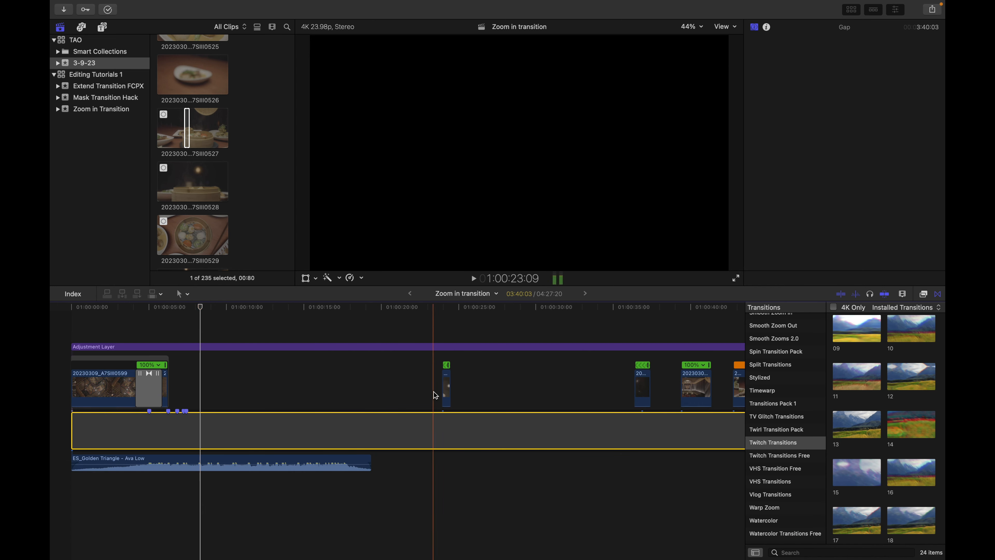
pyautogui.moveTo(442, 388); pyautogui.dragTo(179, 387)
pyautogui.press('space')
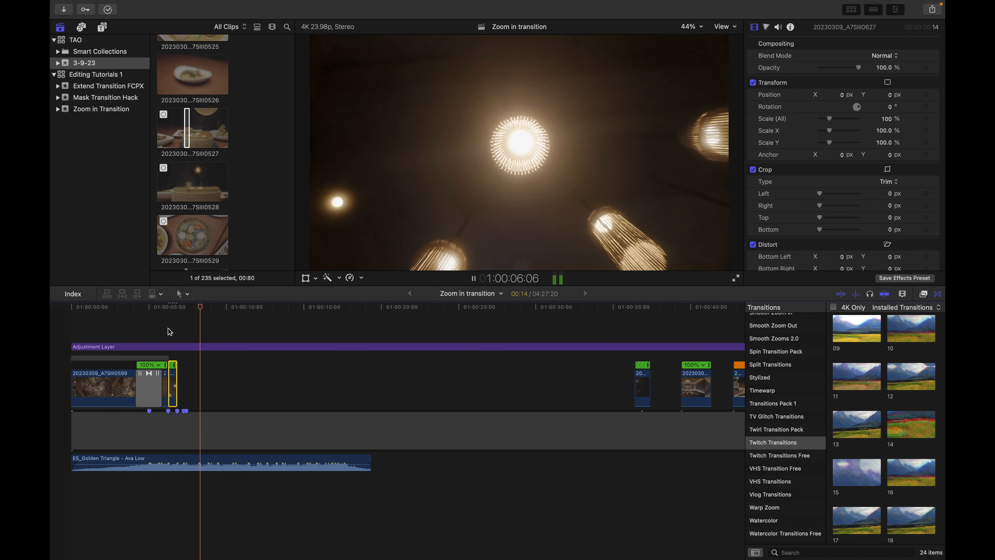
# Preview the newly placed third clip and turn on Stabilization for it
pyautogui.press('super+equal')
pyautogui.press('super+equal')
pyautogui.press('super+equal')
pyautogui.click(110, 331)
pyautogui.click(73, 329)
pyautogui.click(122, 377)
pyautogui.press('space')
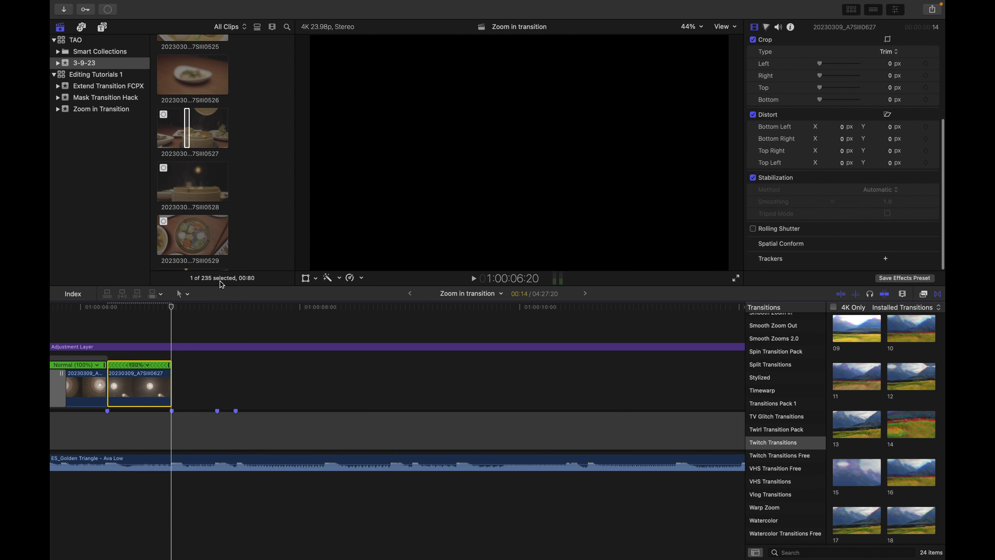
# Add Transform keyframes at the third clip's first frame, and set its overall scale to 129% on the last frame
pyautogui.click(126, 329)
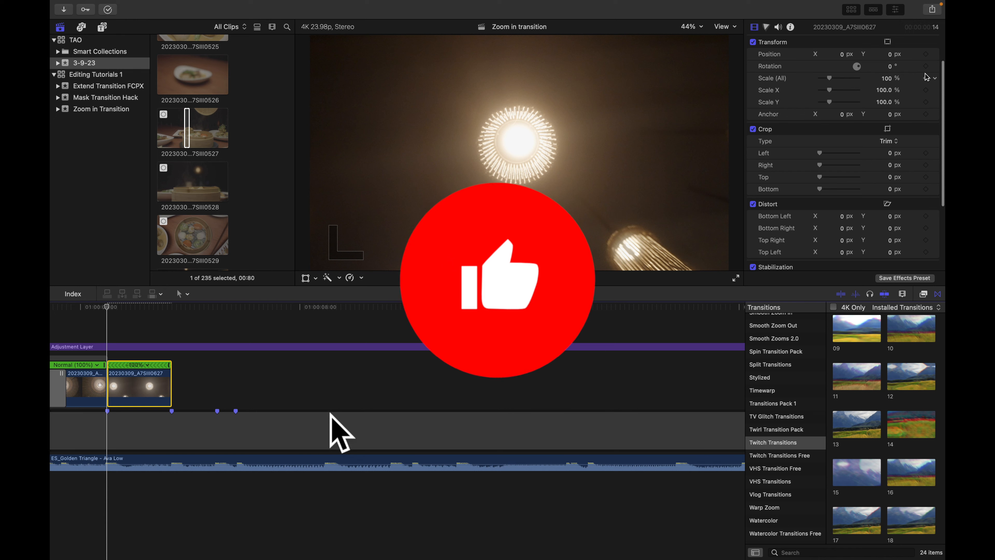
pyautogui.click(925, 78)
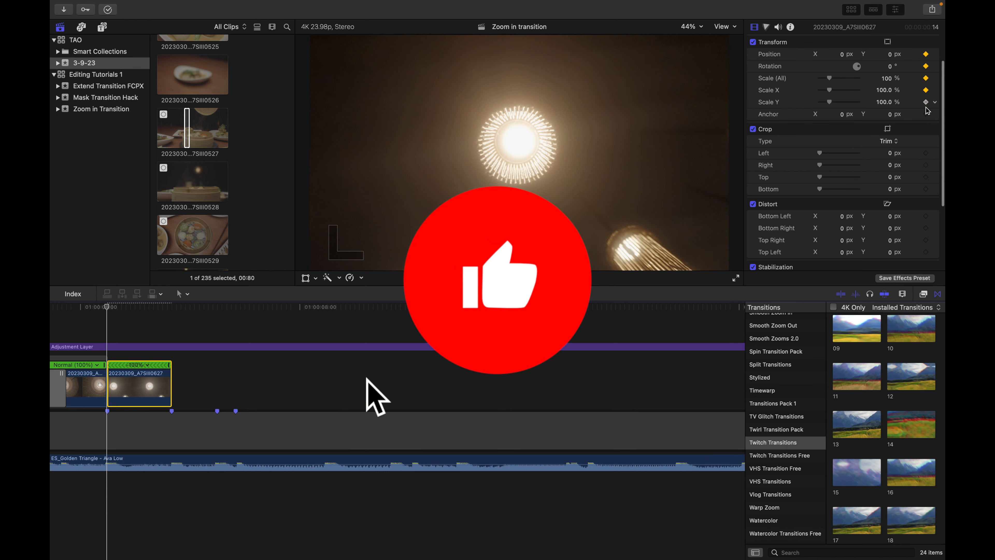
pyautogui.click(171, 320)
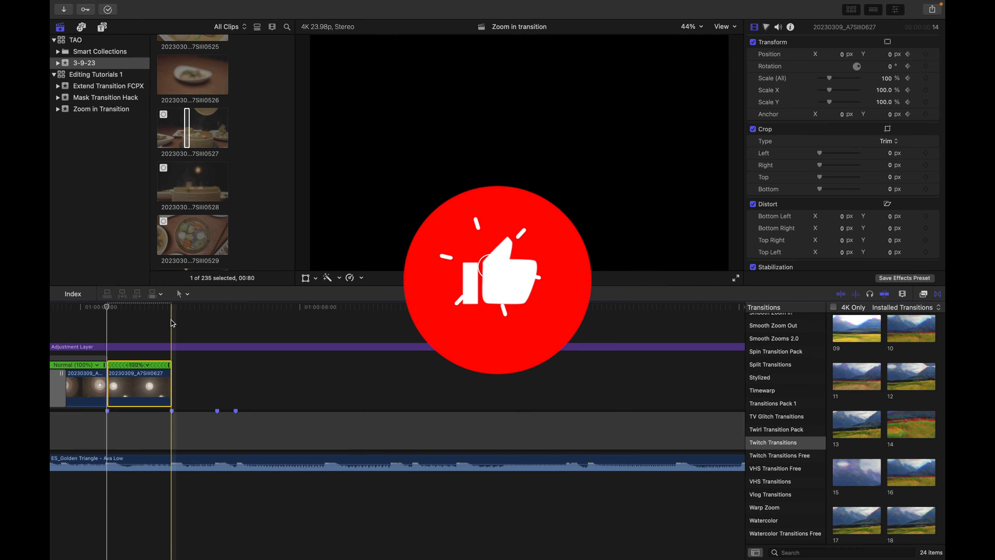
pyautogui.moveTo(831, 80); pyautogui.dragTo(834, 83)
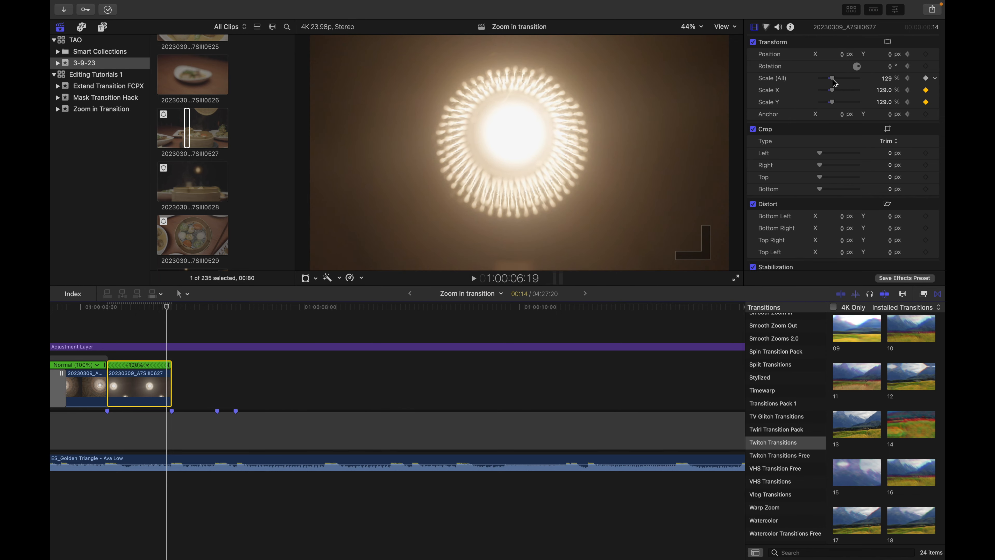
# Set the third clip's rotation to -12° on its last frame
pyautogui.click(909, 79)
pyautogui.click(914, 79)
pyautogui.write('-12')
pyautogui.press('Return')
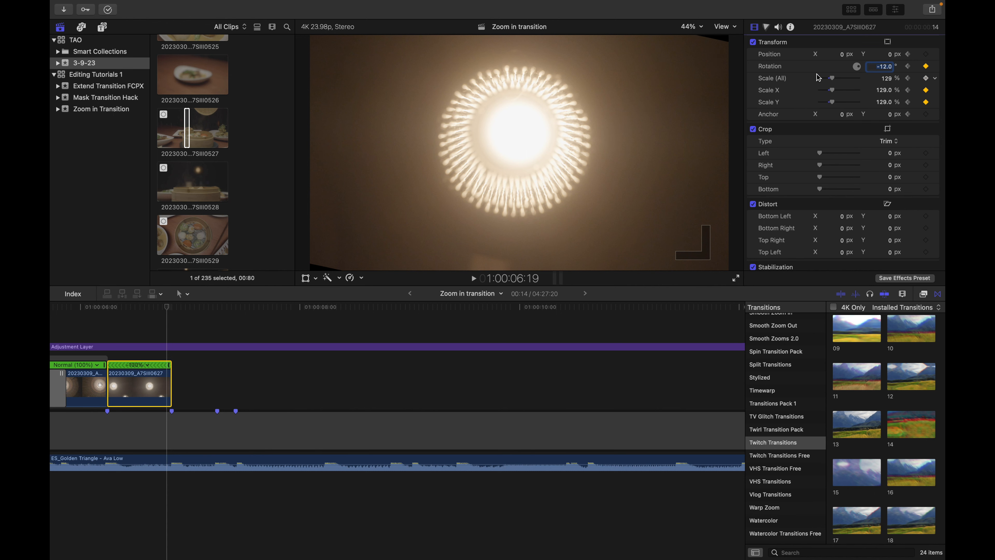
# Play the third clip several times to check its scale and rotation animation
pyautogui.moveTo(836, 82); pyautogui.dragTo(837, 83)
pyautogui.press('space')
pyautogui.click(121, 327)
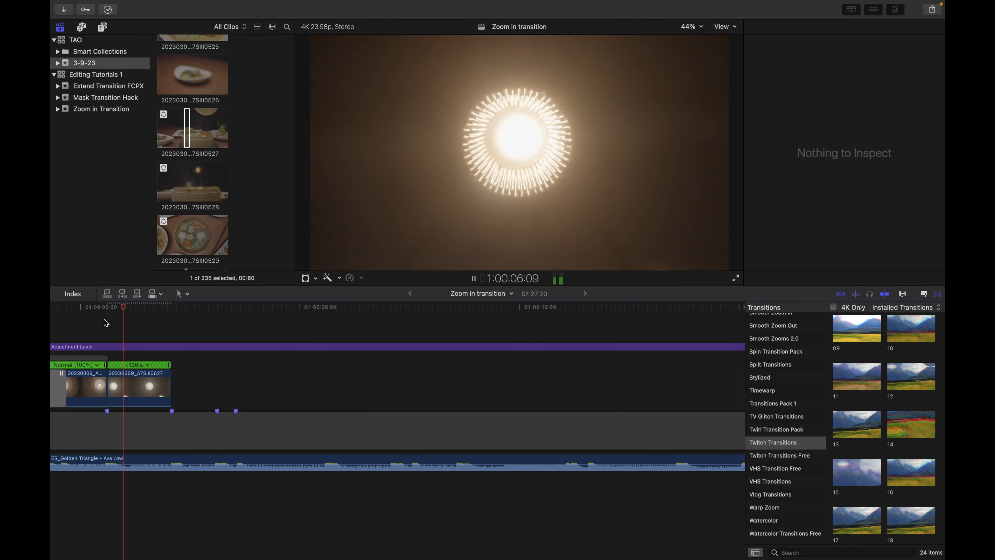
pyautogui.hscroll(-5, 185, 328)
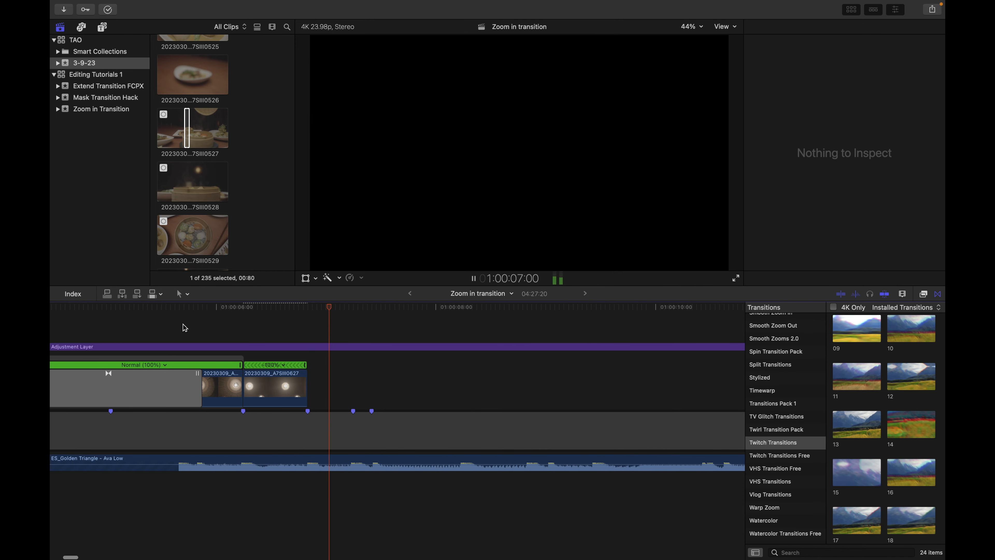
pyautogui.click(238, 324)
pyautogui.press('space')
pyautogui.click(254, 383)
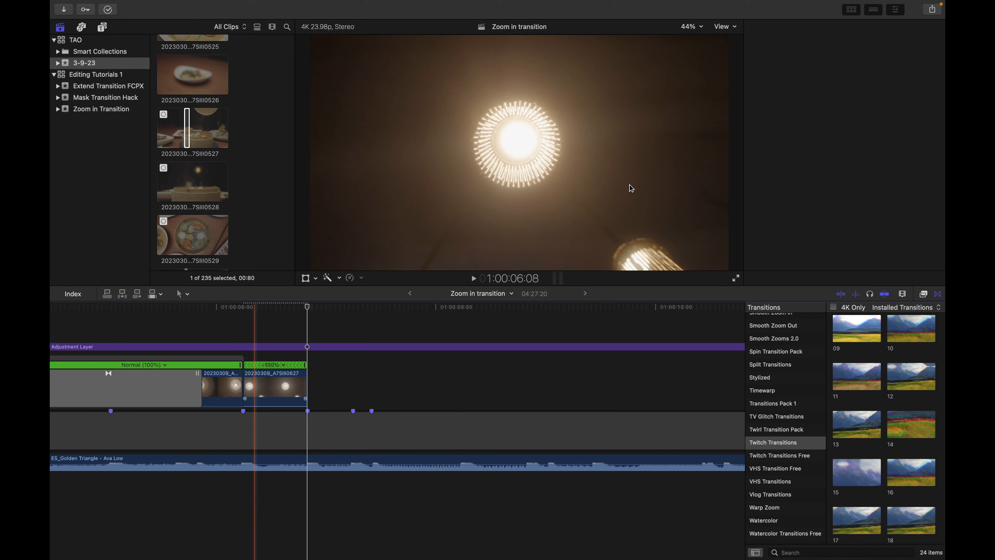
# Set the third clip's stabilization method to Automatic and start playback to check it
pyautogui.click(289, 328)
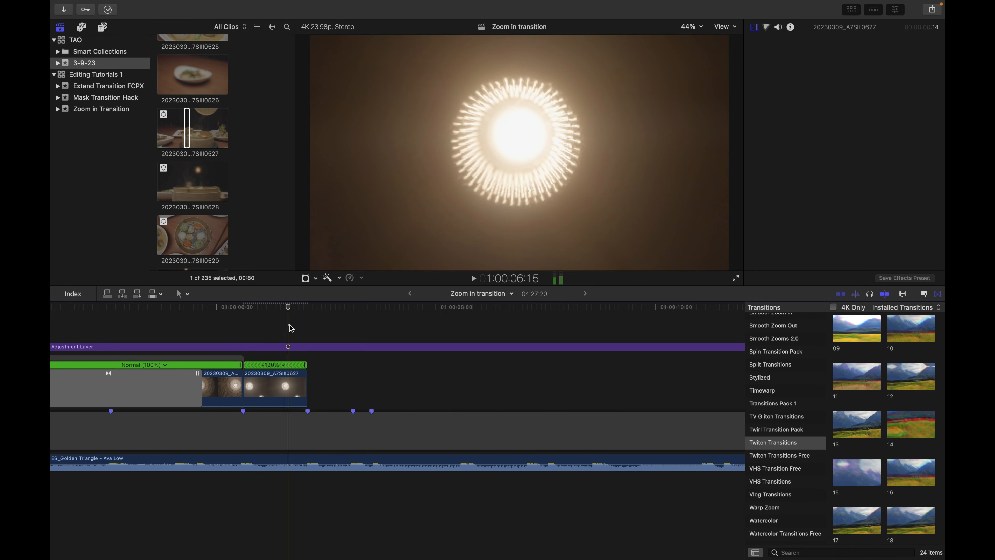
pyautogui.click(293, 393)
pyautogui.scroll(-10, 890, 204)
pyautogui.scroll(6, 889, 204)
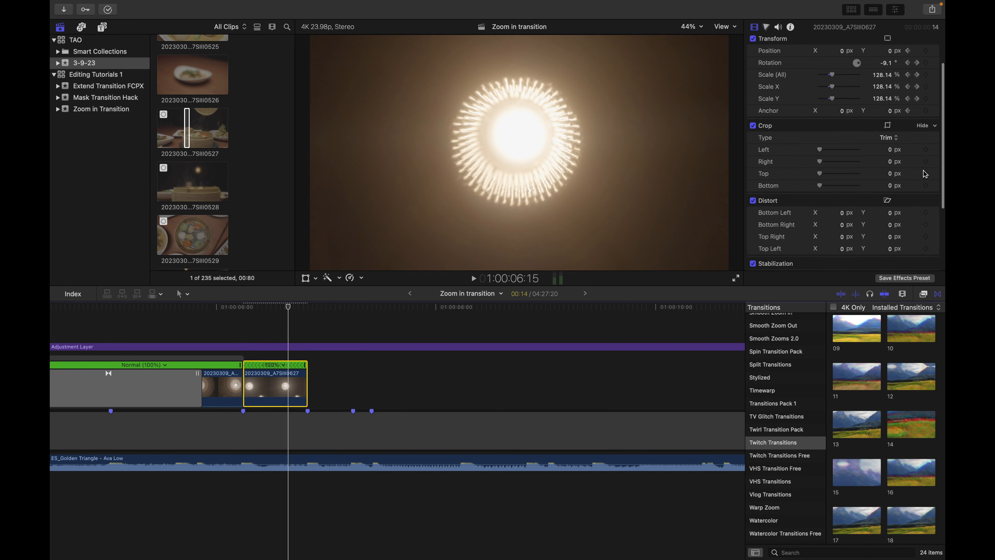
pyautogui.scroll(-5, 889, 204)
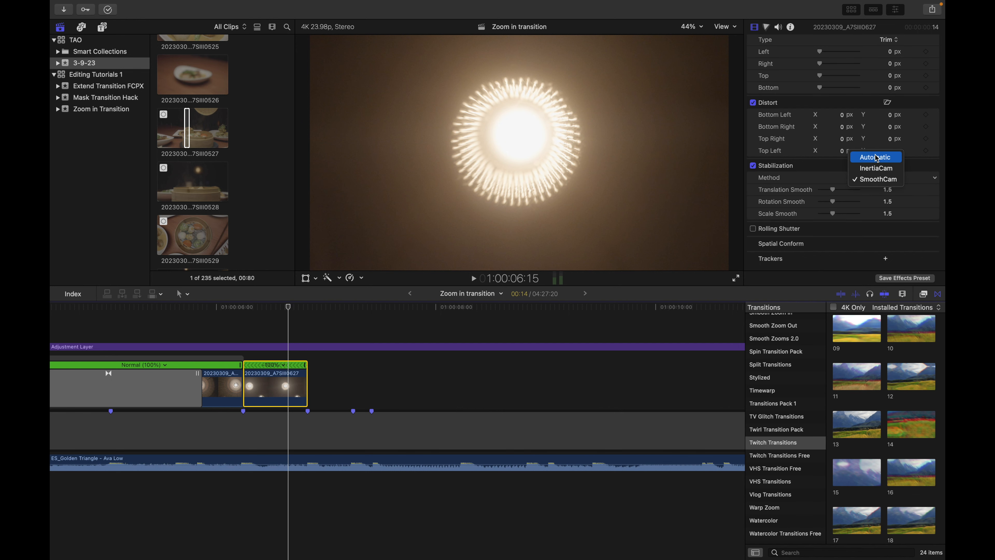
pyautogui.press('space')
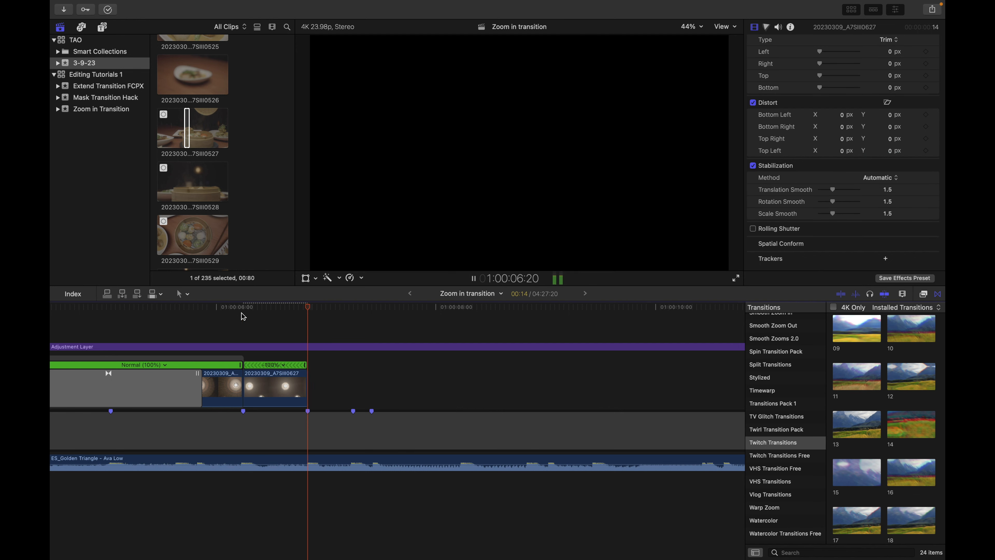
# Replay the sequence from before the second clip through the end of the third clip
pyautogui.click(242, 312)
pyautogui.click(185, 314)
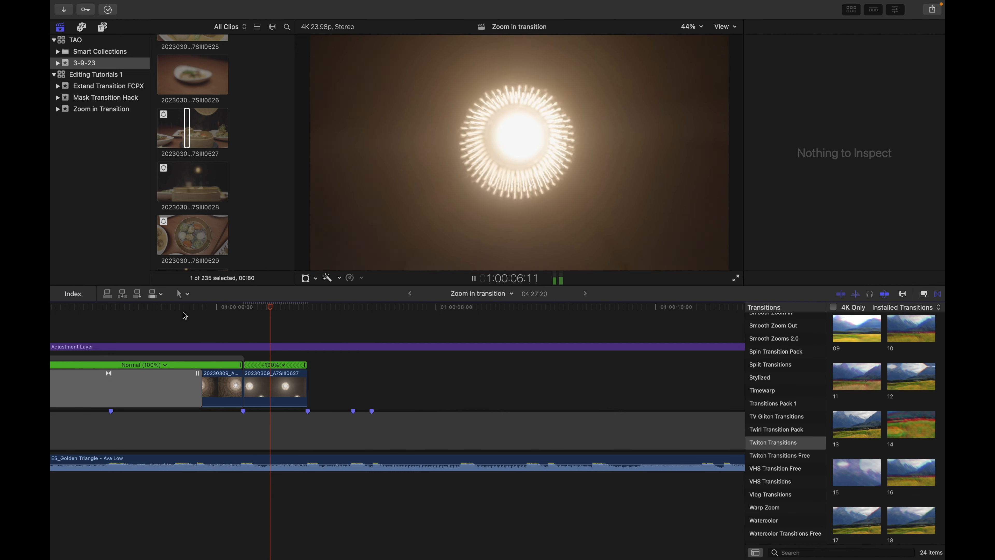
pyautogui.click(111, 310)
pyautogui.hscroll(-3, 109, 323)
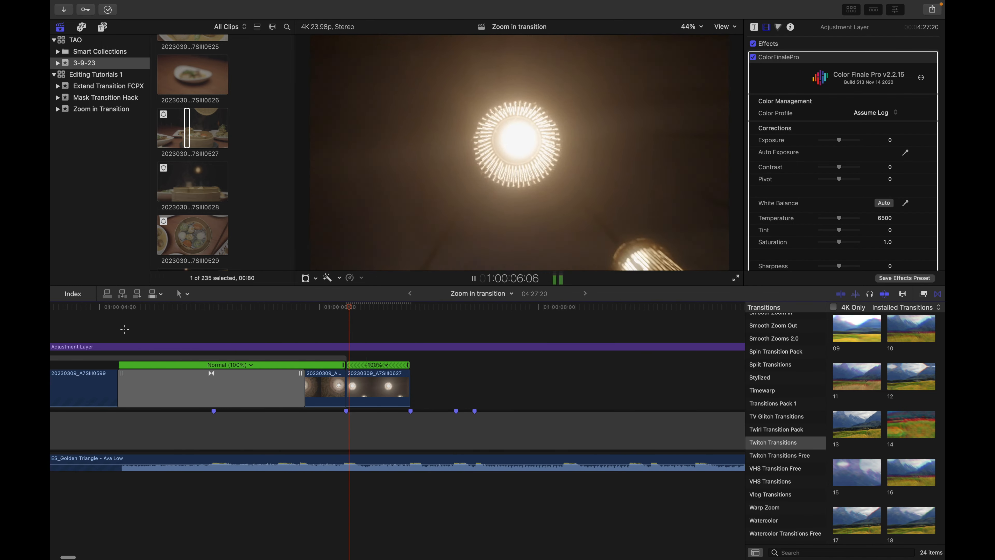
pyautogui.click(122, 328)
pyautogui.hscroll(2, 212, 342)
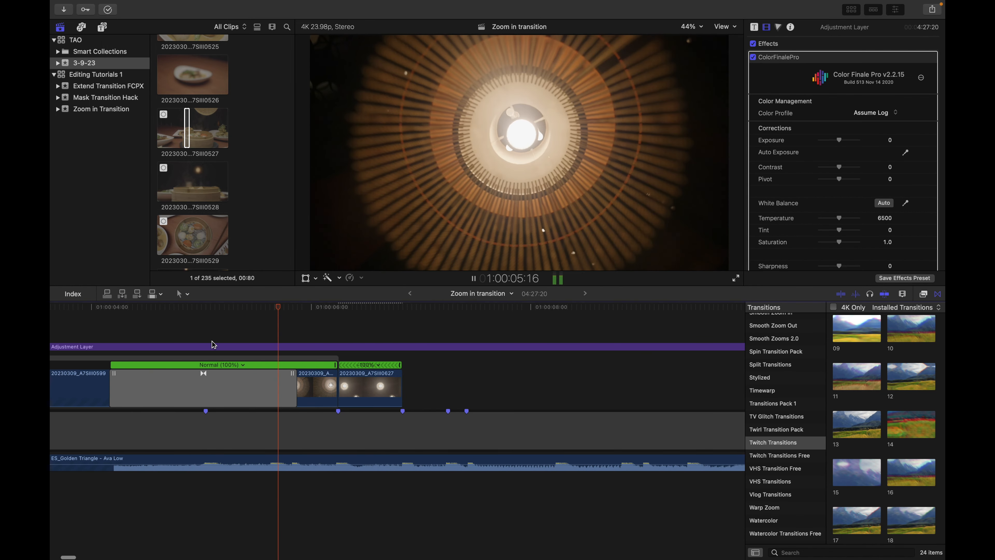
pyautogui.hscroll(2, 218, 337)
pyautogui.click(224, 333)
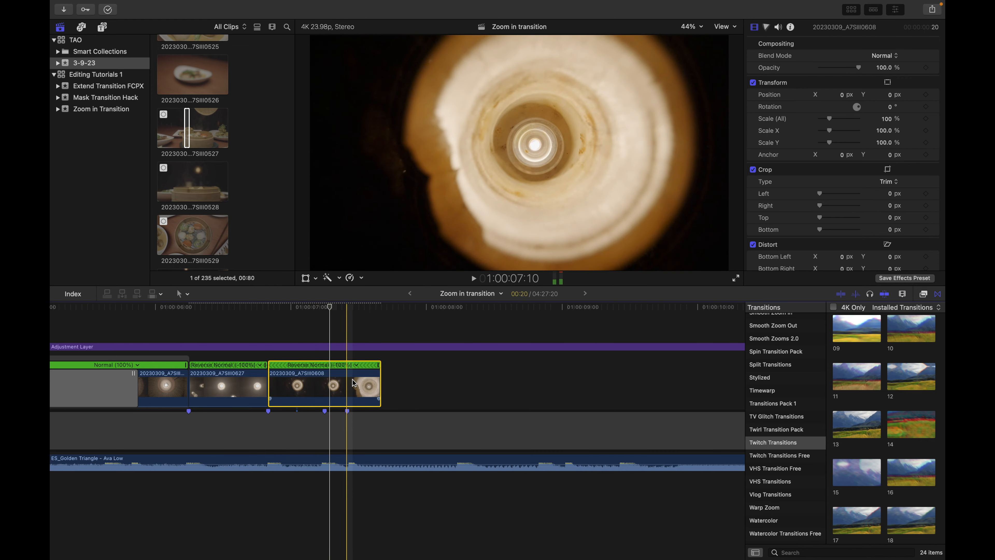
# Preview the reversed fourth clip, 20230309_A7SIII0608, and split its retiming into two speed segments about a third of the way through
pyautogui.moveTo(354, 383); pyautogui.dragTo(297, 382)
pyautogui.press('space')
pyautogui.click(273, 343)
pyautogui.press('space')
pyautogui.click(324, 377)
pyautogui.moveTo(251, 386); pyautogui.dragTo(258, 352)
pyautogui.press('space')
pyautogui.press('space')
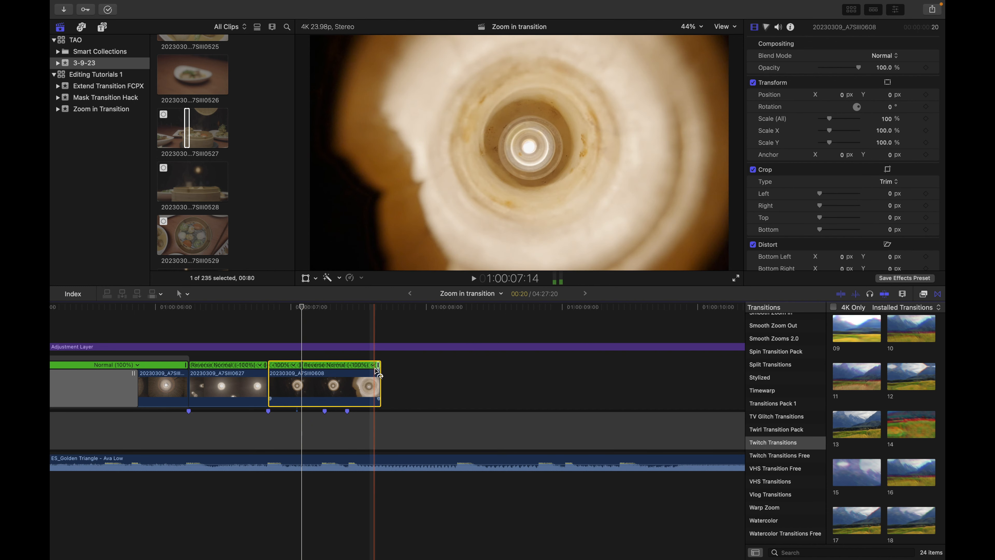
# Speed up the fourth clip's second segment until the clip lasts 10 frames, and place it directly after the third clip
pyautogui.moveTo(378, 365); pyautogui.dragTo(329, 366)
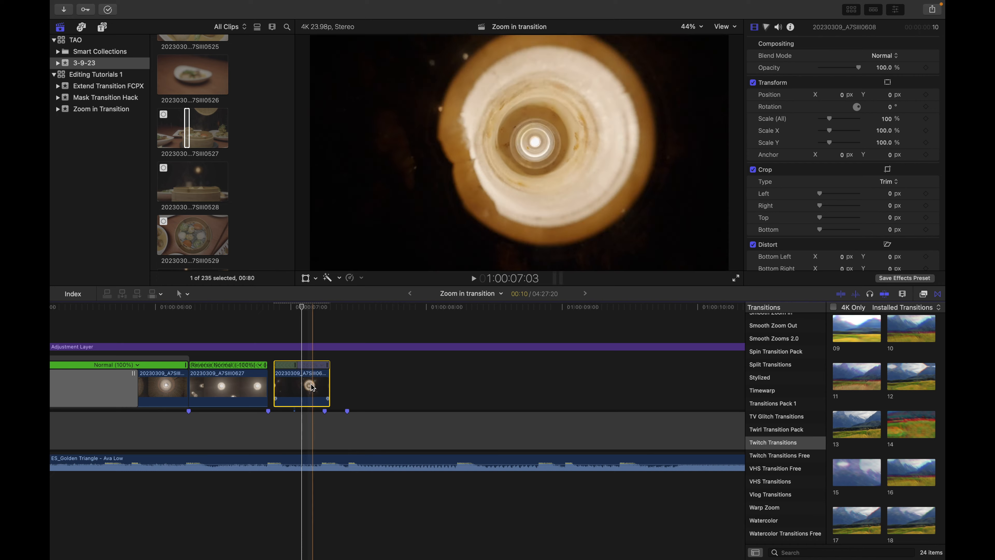
pyautogui.click(269, 336)
pyautogui.press('space')
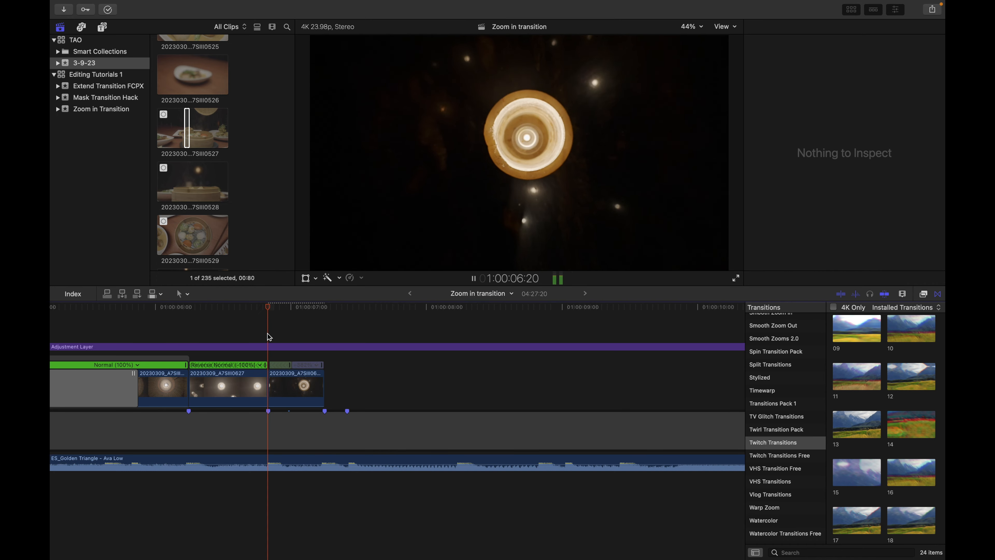
pyautogui.press('space')
pyautogui.click(319, 346)
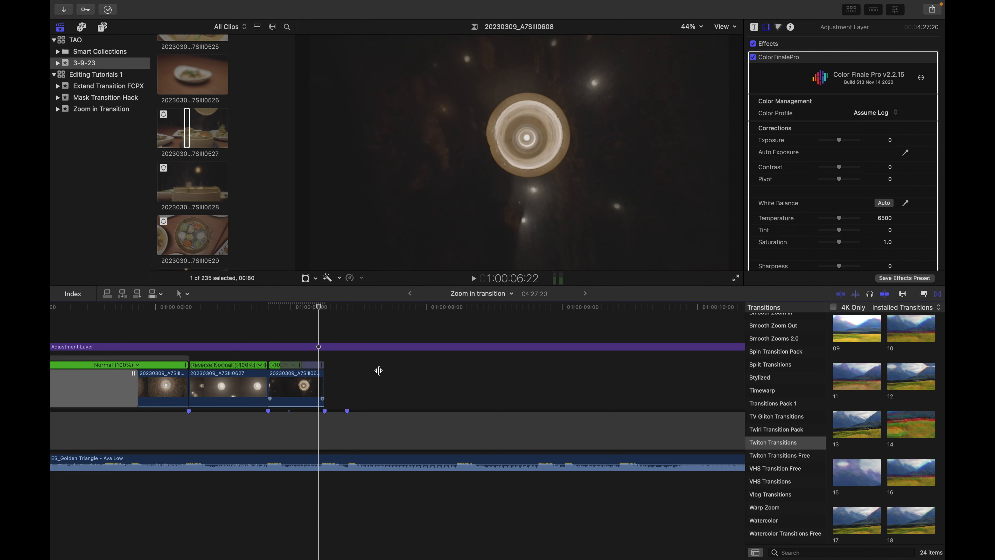
# Play the cut from the third clip into the retimed fourth clip
pyautogui.click(232, 313)
pyautogui.press('space')
pyautogui.click(231, 313)
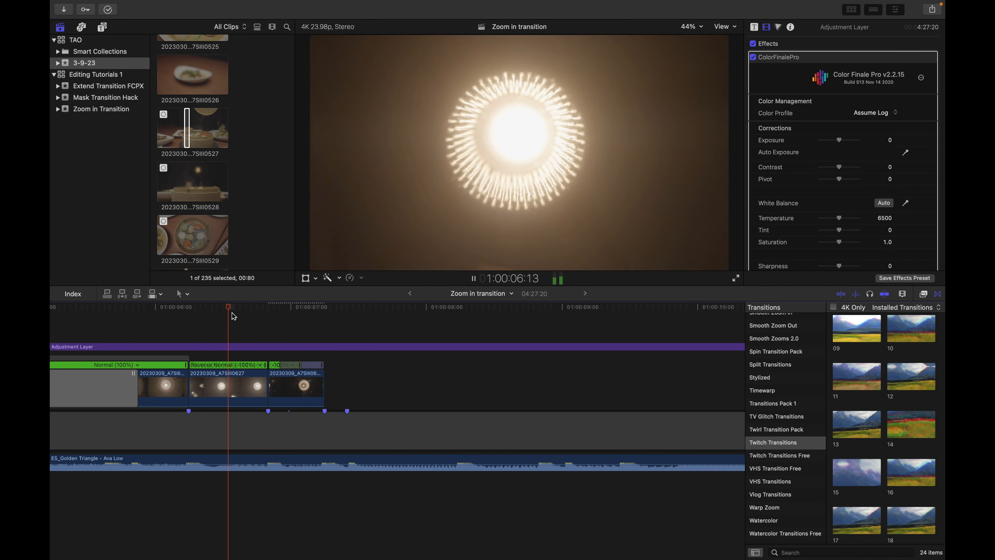
pyautogui.click(253, 322)
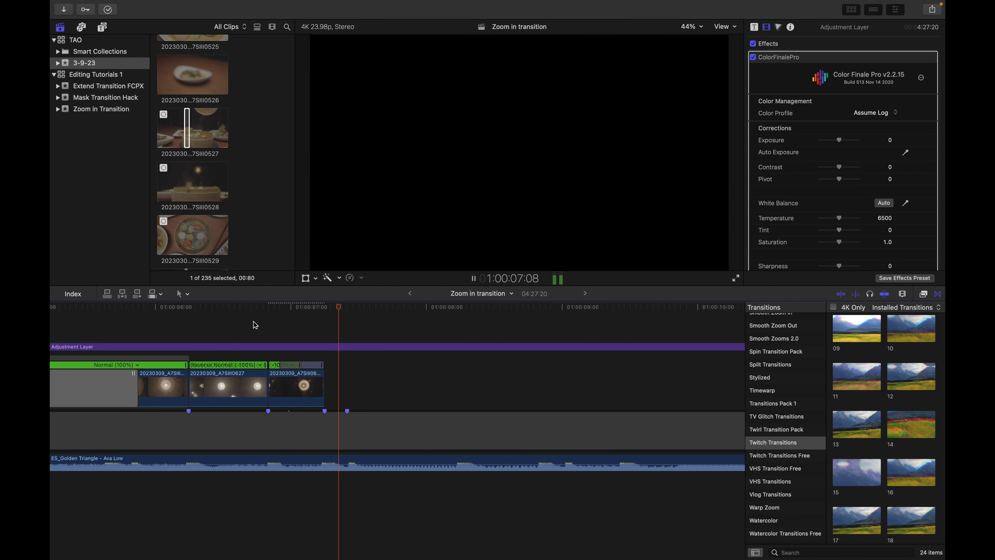
pyautogui.click(263, 323)
# Extend the fourth clip's end until it lasts 17 frames, playing back the cut to check it
pyautogui.moveTo(324, 379); pyautogui.dragTo(332, 378)
pyautogui.press('space')
pyautogui.click(274, 327)
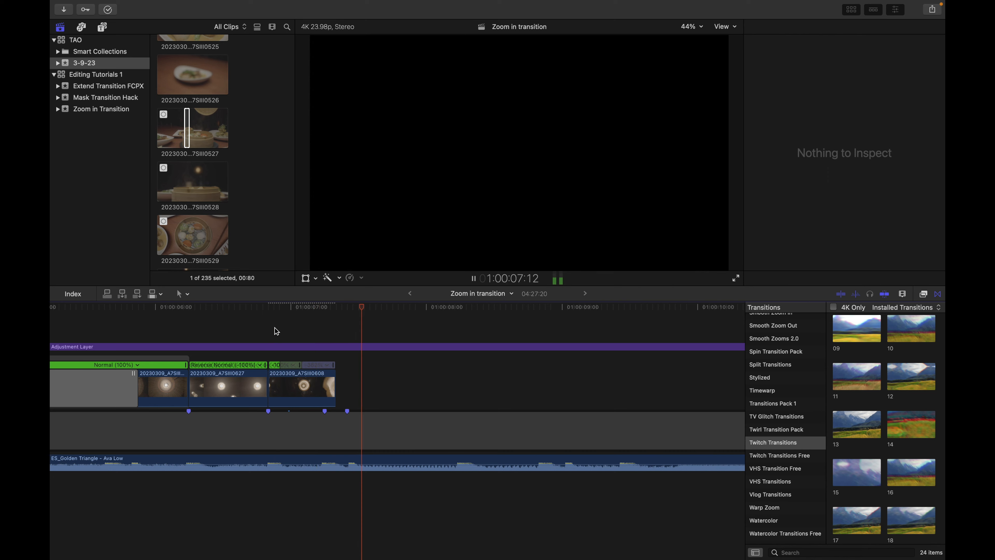
pyautogui.click(274, 327)
pyautogui.moveTo(336, 385); pyautogui.dragTo(362, 367)
pyautogui.press('space')
pyautogui.press('space')
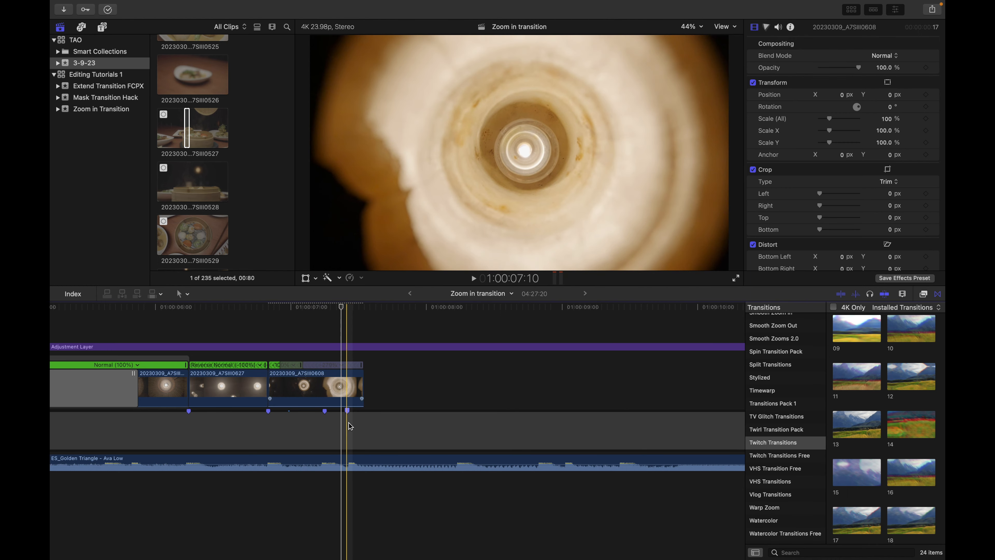
pyautogui.click(348, 418)
pyautogui.press('space')
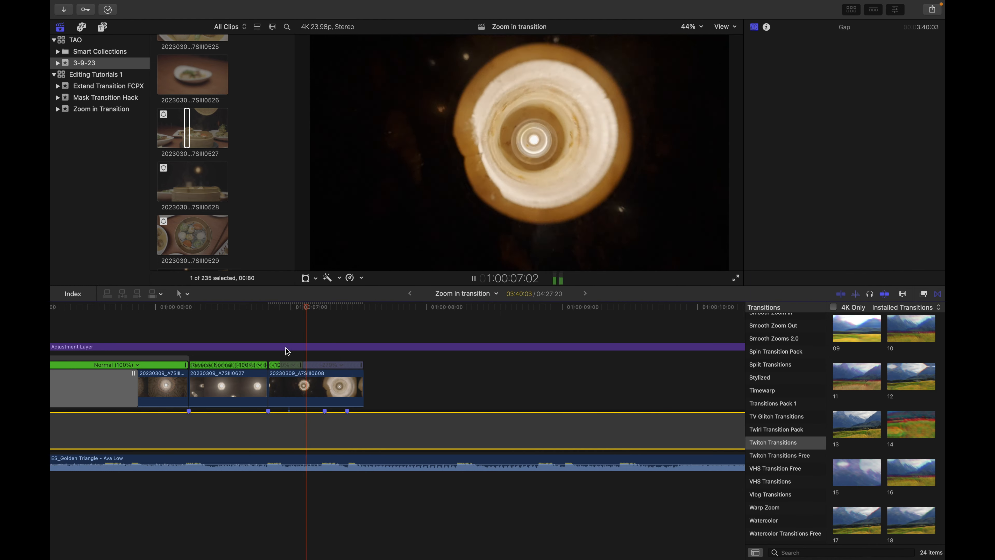
# Trim the fourth clip's end to the last music marker for a 14-frame duration, and replay the cut
pyautogui.moveTo(363, 382); pyautogui.dragTo(345, 382)
pyautogui.press('space')
pyautogui.click(222, 329)
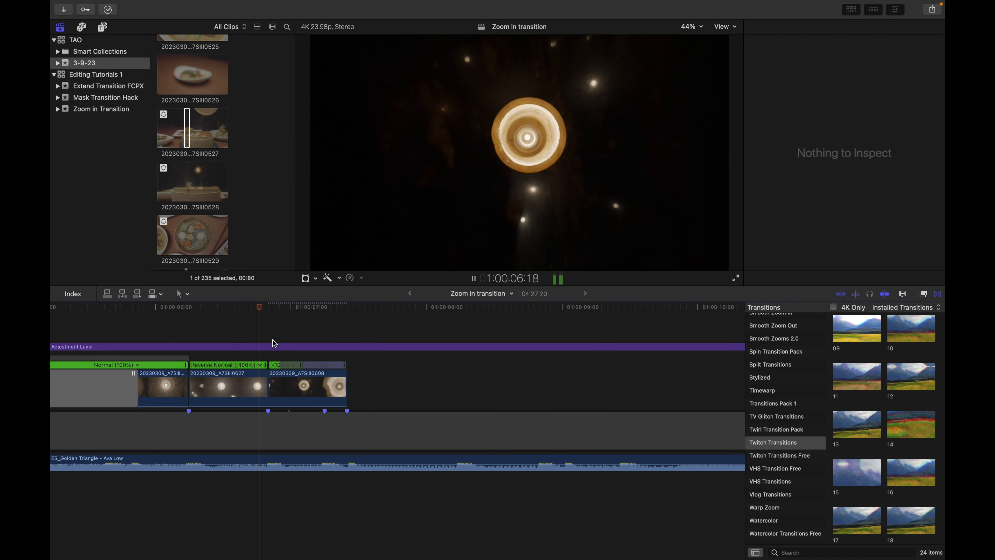
pyautogui.click(159, 328)
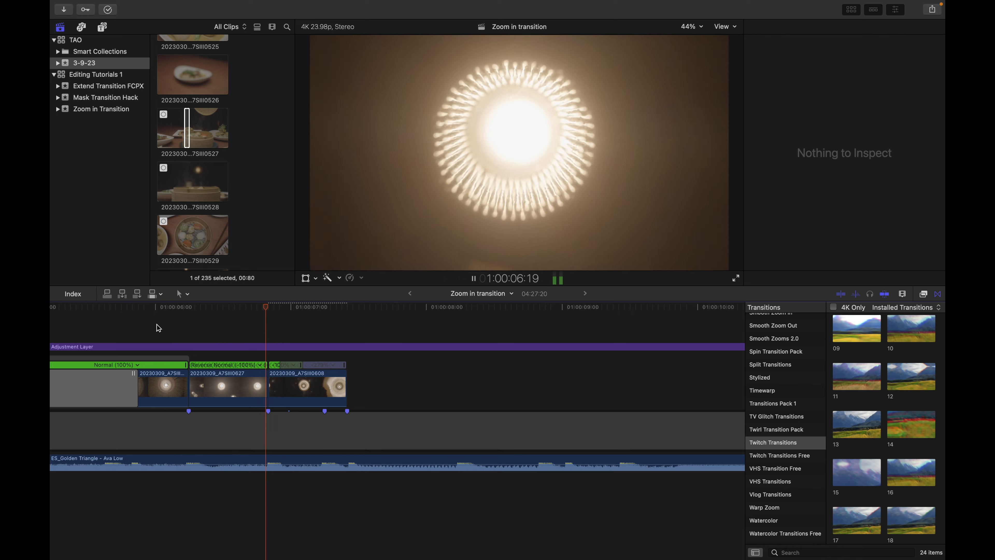
pyautogui.click(161, 328)
pyautogui.press('space')
# Turn on Stabilization for the fourth clip and play it
pyautogui.click(271, 367)
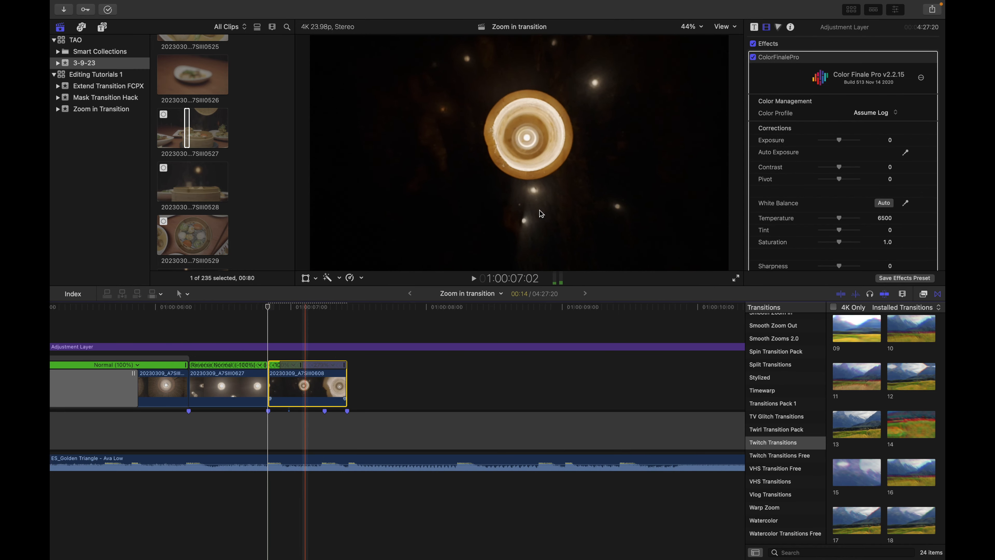
pyautogui.click(300, 365)
pyautogui.scroll(-5, 827, 231)
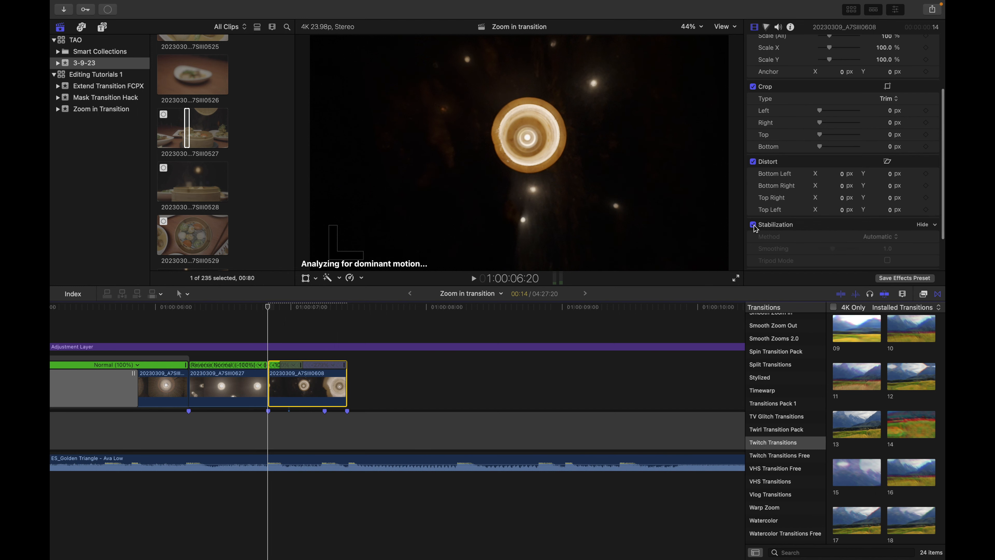
pyautogui.click(272, 334)
pyautogui.press('space')
# Set the fourth clip's stabilization method to InertiaCam and start playback to check it
pyautogui.click(300, 386)
pyautogui.scroll(-10, 842, 165)
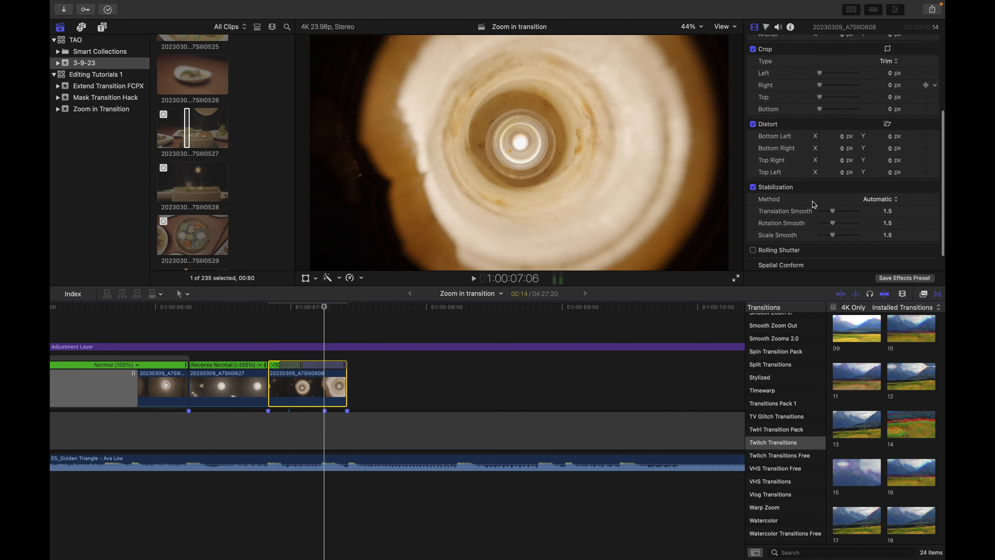
pyautogui.click(881, 178)
pyautogui.click(880, 191)
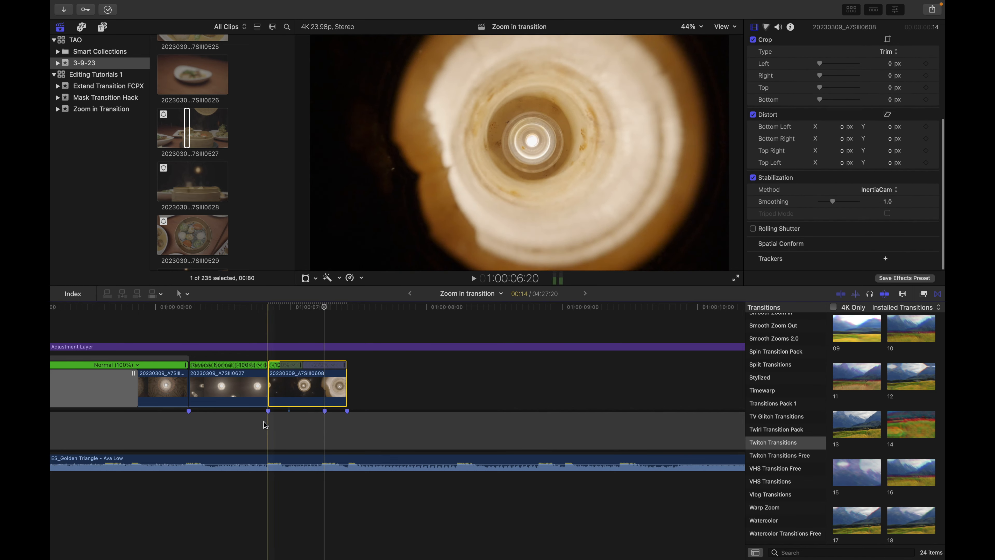
pyautogui.press('space')
# Replay the fourth clip and the whole sequence leading into it to judge the stabilized zoom against the beat
pyautogui.click(269, 334)
pyautogui.click(268, 334)
pyautogui.click(223, 334)
pyautogui.hscroll(5, 256, 333)
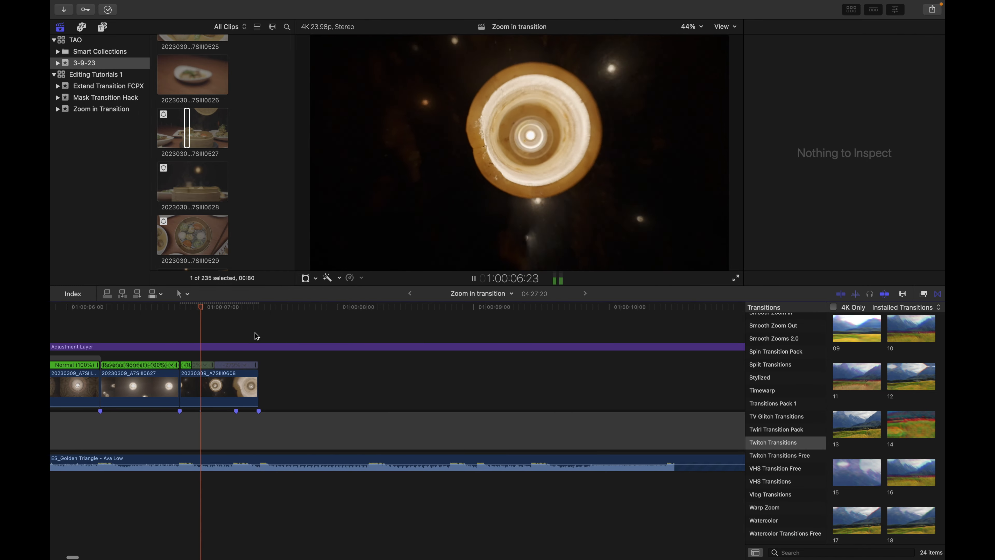
pyautogui.click(74, 339)
pyautogui.click(72, 331)
pyautogui.hscroll(-10, 74, 331)
pyautogui.click(205, 318)
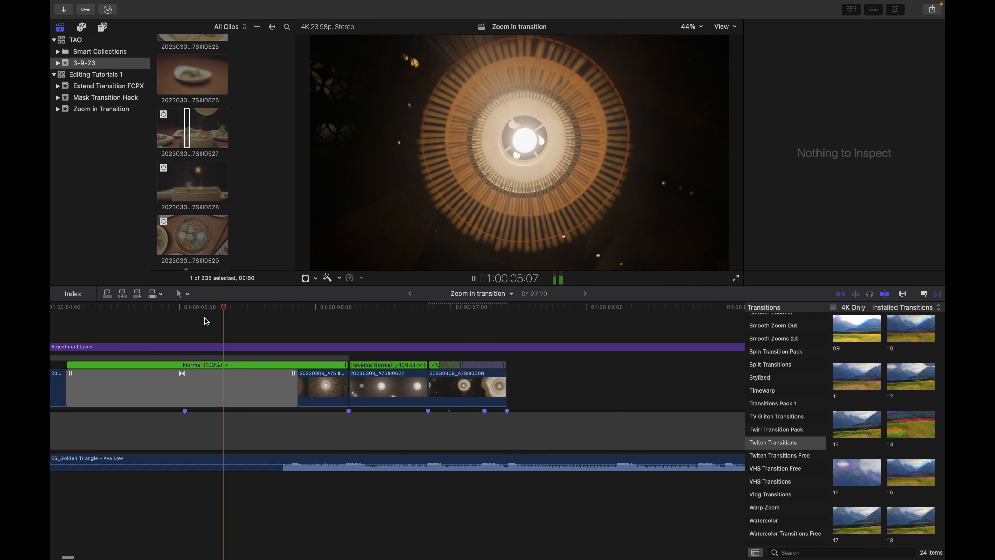
pyautogui.hscroll(6, 235, 330)
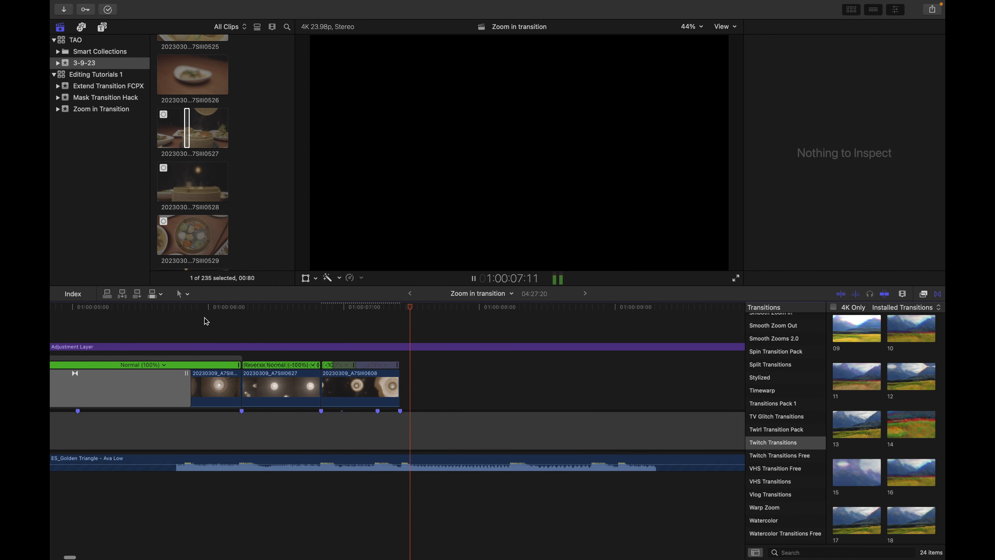
pyautogui.press('space')
# Move clip 20230309_A7SIII0607 from about 01:00:39 in the timeline to just after the fourth clip
pyautogui.click(306, 344)
pyautogui.press('super+minus')
pyautogui.press('super+minus')
pyautogui.press('super+minus')
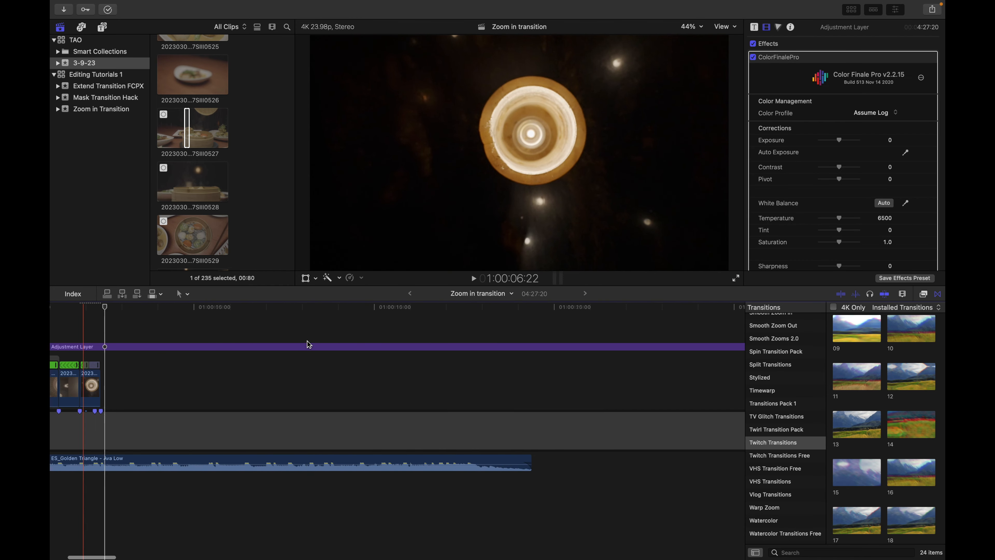
pyautogui.press('super+minus')
pyautogui.press('super+minus')
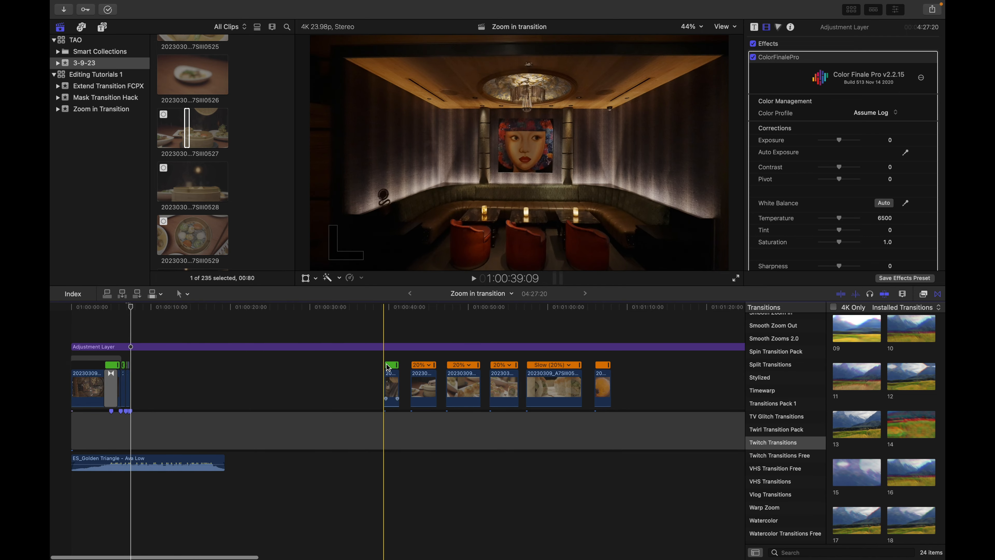
pyautogui.moveTo(388, 367); pyautogui.dragTo(138, 380)
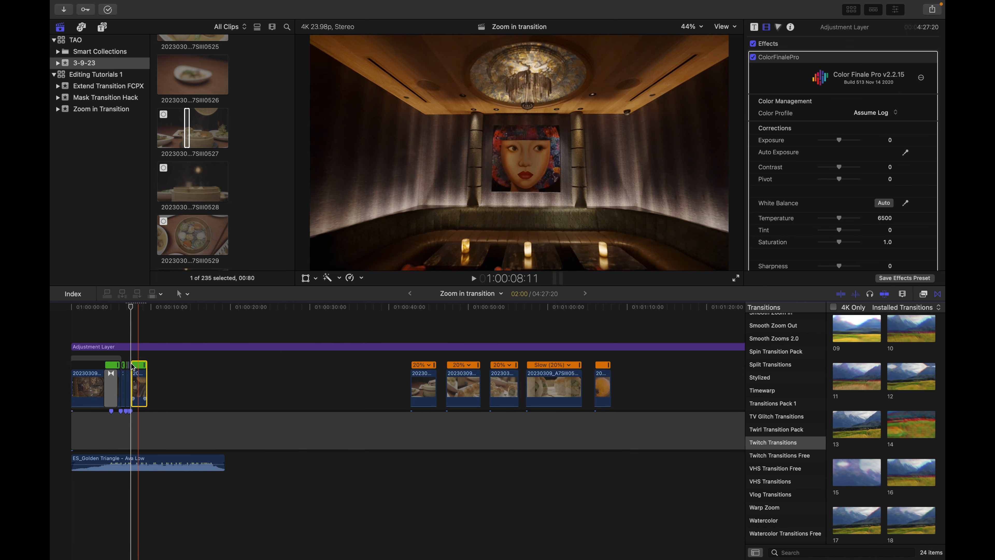
# Close the gap so clip 20230309_A7SIII0607 starts at the fourth clip's end, and place the playhead at 01:00:08:17
pyautogui.press('super+equal')
pyautogui.press('super+equal')
pyautogui.press('super+equal')
pyautogui.press('super+equal')
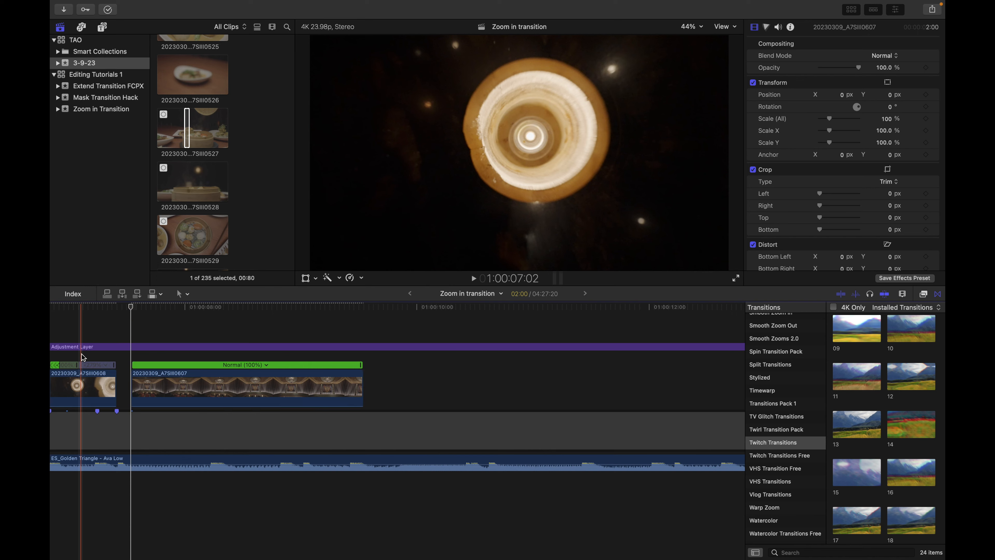
pyautogui.click(81, 354)
pyautogui.moveTo(165, 377); pyautogui.dragTo(150, 381)
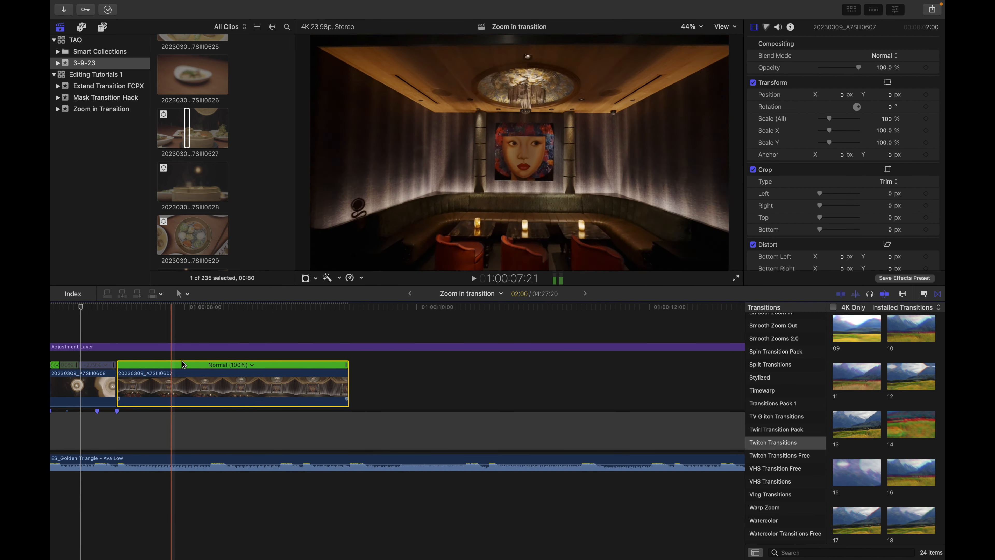
pyautogui.click(270, 358)
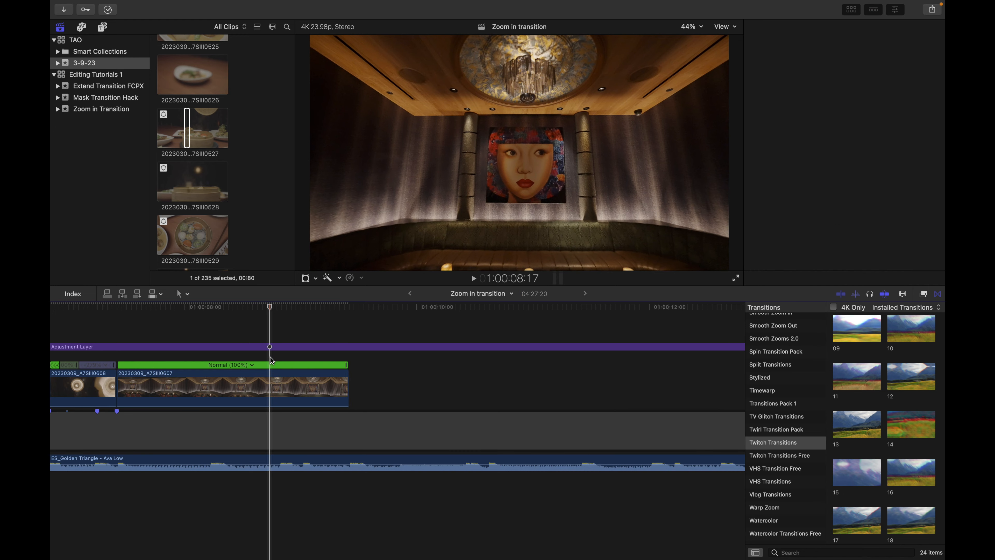
# Play through clip 20230309_A7SIII0607 against the beat and trim its end back to shortly after 01:00:08:00
pyautogui.press('space')
pyautogui.press('super+minus')
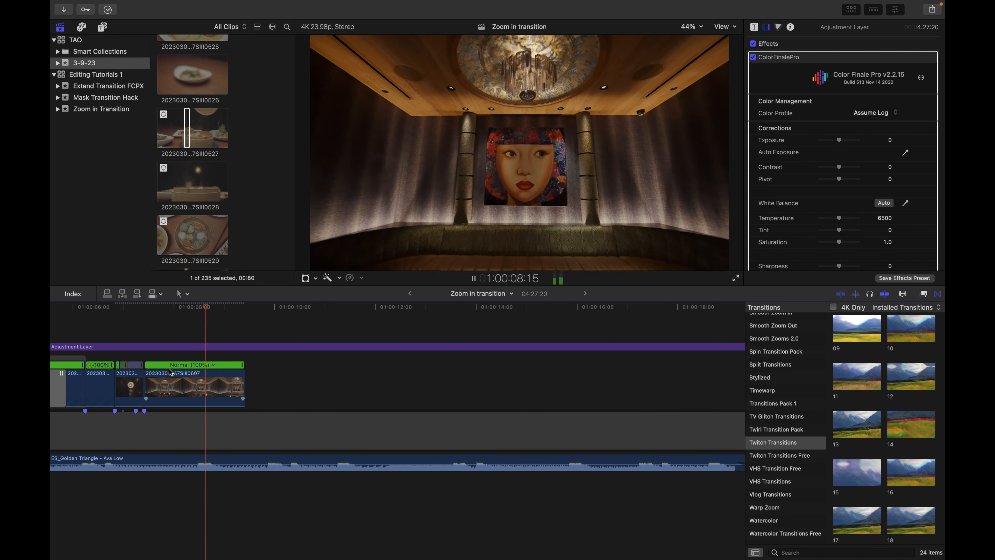
pyautogui.hscroll(-4, 169, 372)
pyautogui.press('space')
pyautogui.press('space')
pyautogui.press('space')
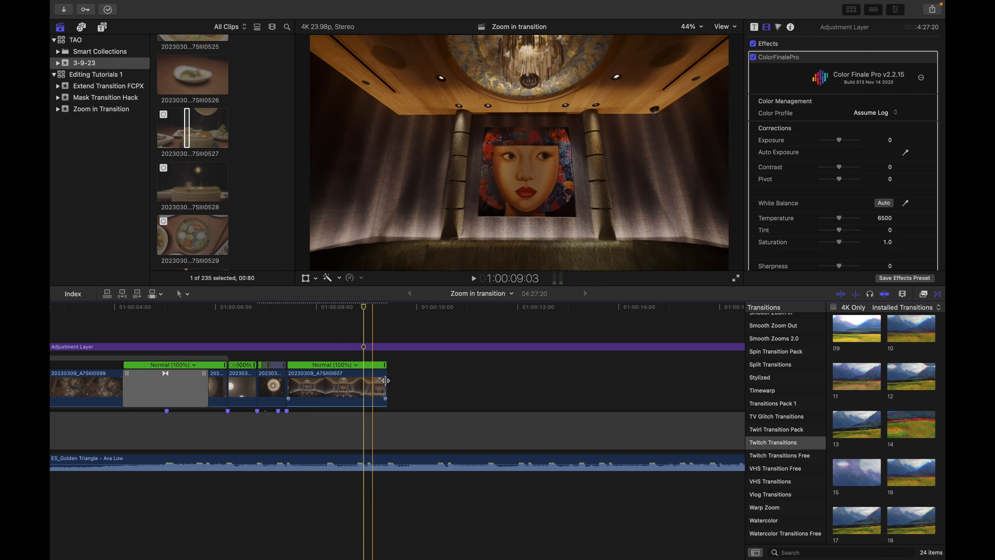
pyautogui.click(367, 387)
pyautogui.moveTo(386, 387); pyautogui.dragTo(335, 387)
# Speed up the opening of clip 20230309_A7SIII0607 with a ramp into normal speed and play it back
pyautogui.press('space')
pyautogui.press('space')
pyautogui.moveTo(290, 365); pyautogui.dragTo(324, 371)
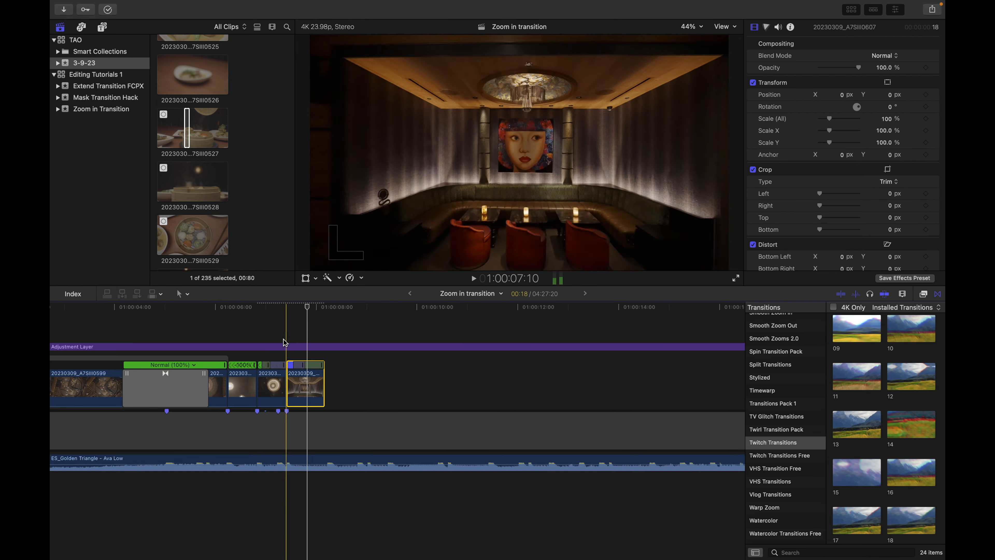
pyautogui.click(270, 335)
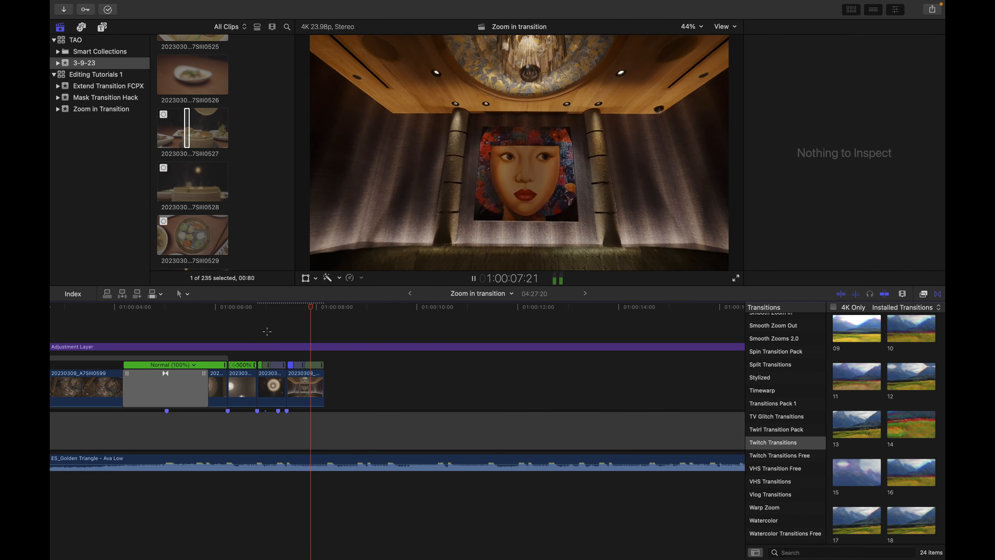
pyautogui.press('space')
# Extend clip 20230309_A7SIII0607 to review its footage and trim its end so it lasts 1:00
pyautogui.moveTo(324, 380); pyautogui.dragTo(405, 387)
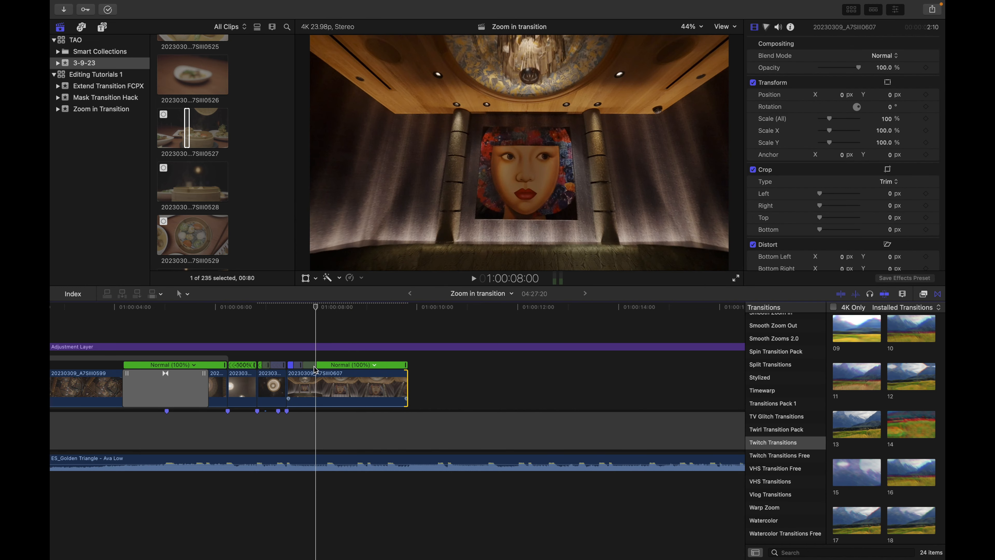
pyautogui.press('super+equal')
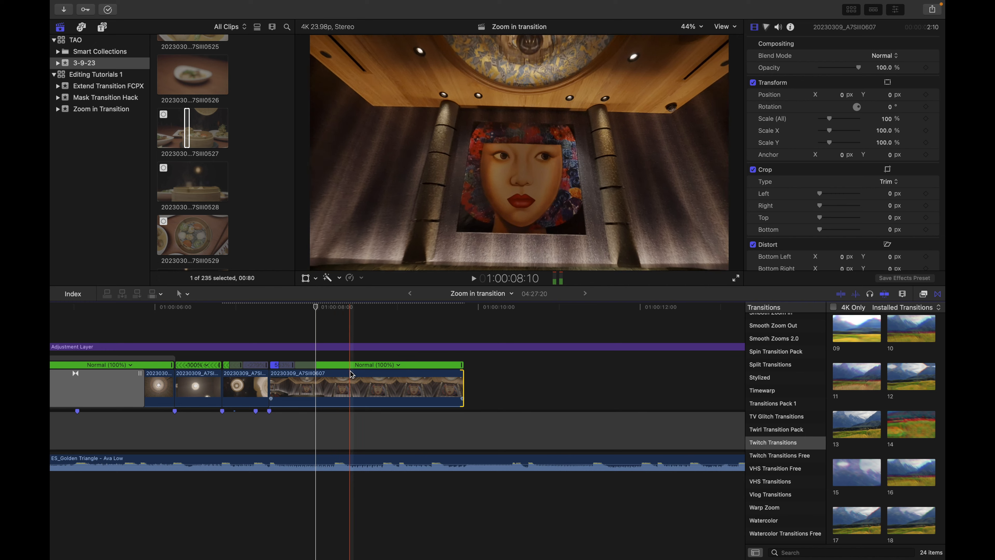
pyautogui.click(312, 357)
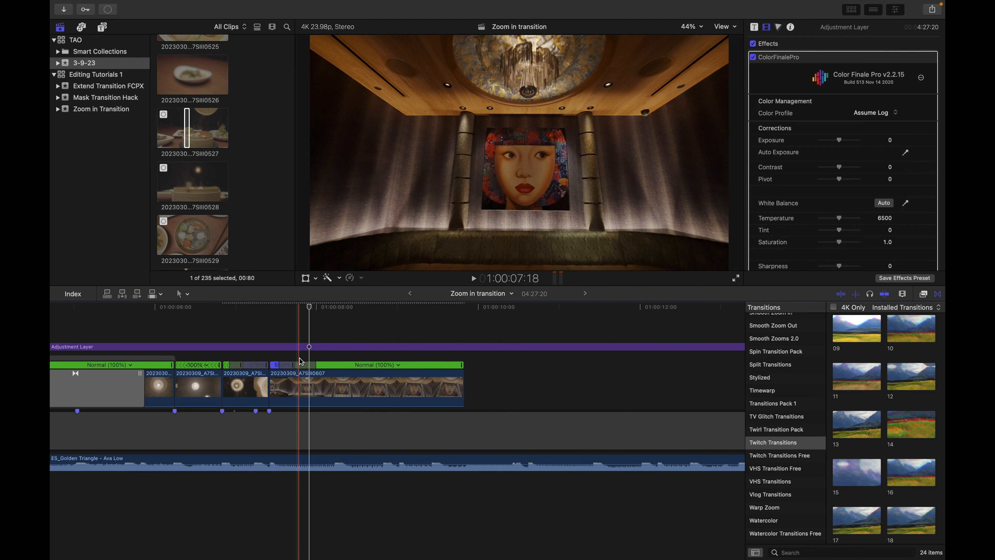
pyautogui.moveTo(463, 388); pyautogui.dragTo(348, 388)
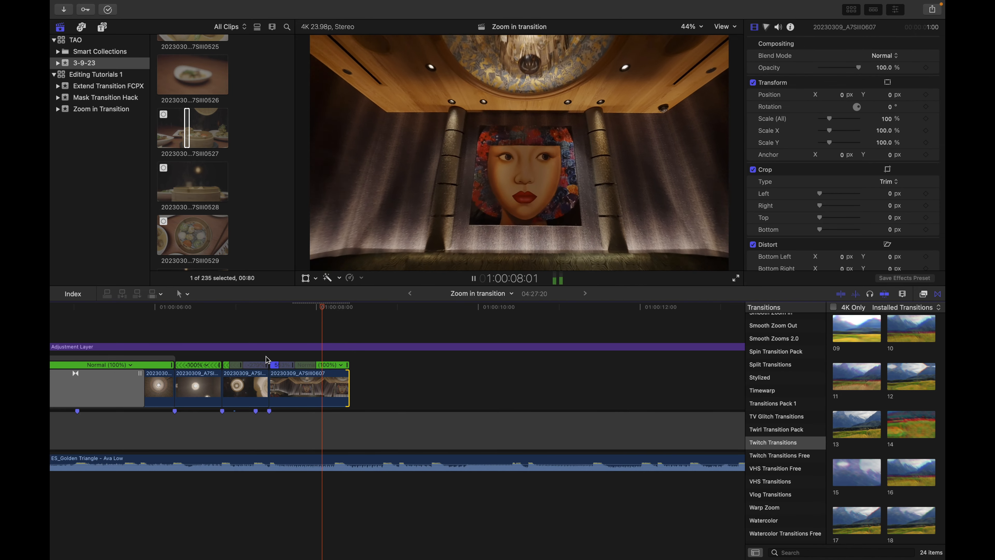
# Shorten the opening speed ramp of clip 20230309_A7SIII0607 so normal speed starts earlier, checking it in playback
pyautogui.press('space')
pyautogui.press('space')
pyautogui.press('space')
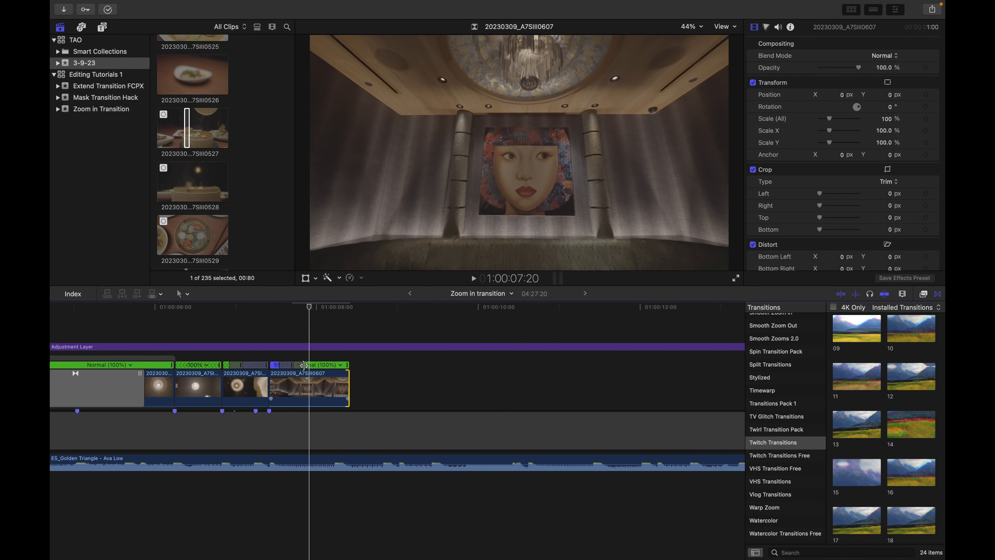
pyautogui.press('space')
pyautogui.press('space')
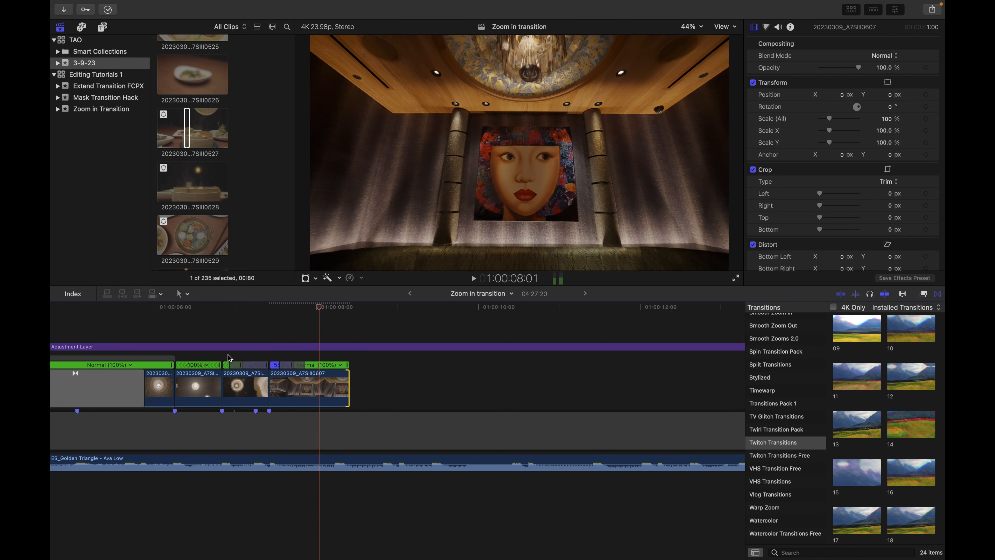
# Split the speed of clip 20230309_A7SIII0607 at 01:00:08:02 and readjust the end of its opening ramp
pyautogui.press('space')
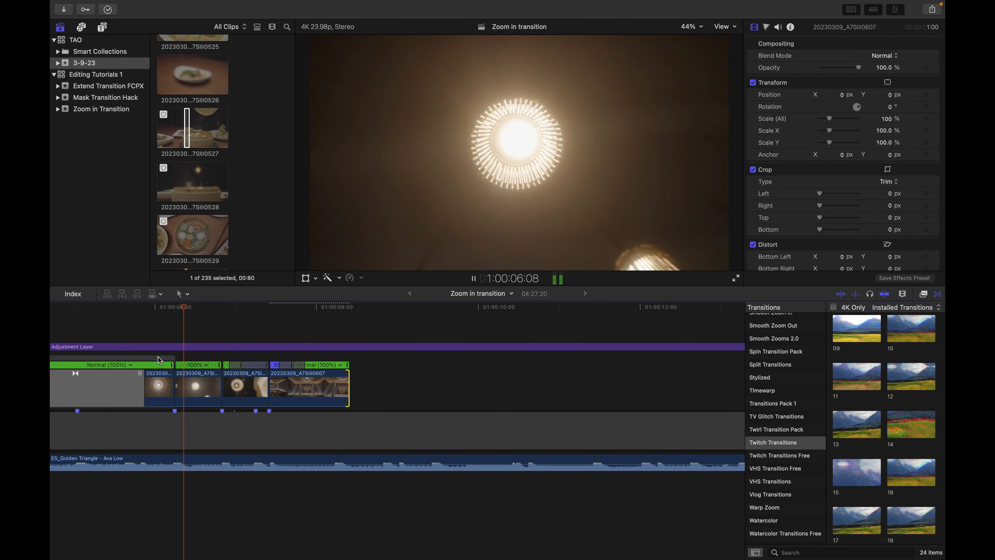
pyautogui.press('space')
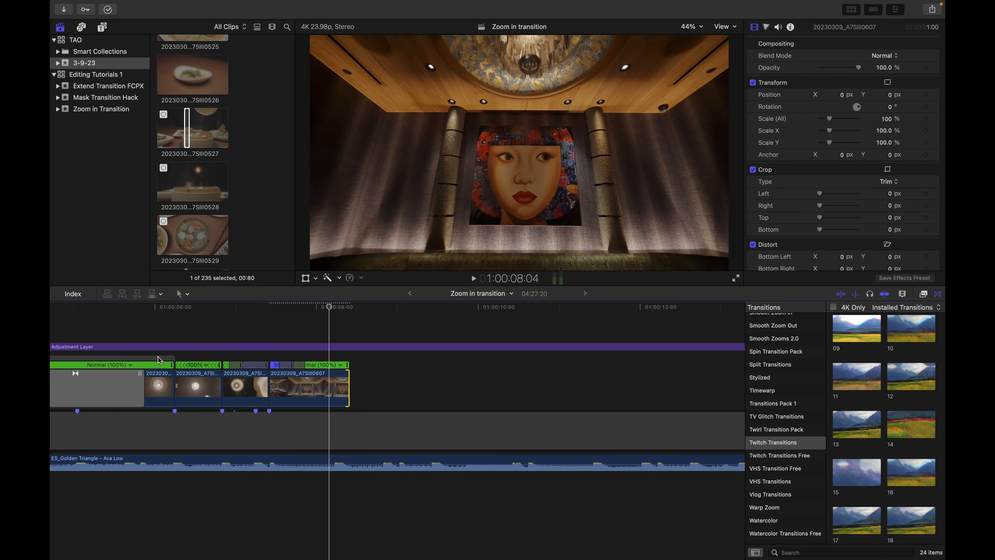
pyautogui.press('space')
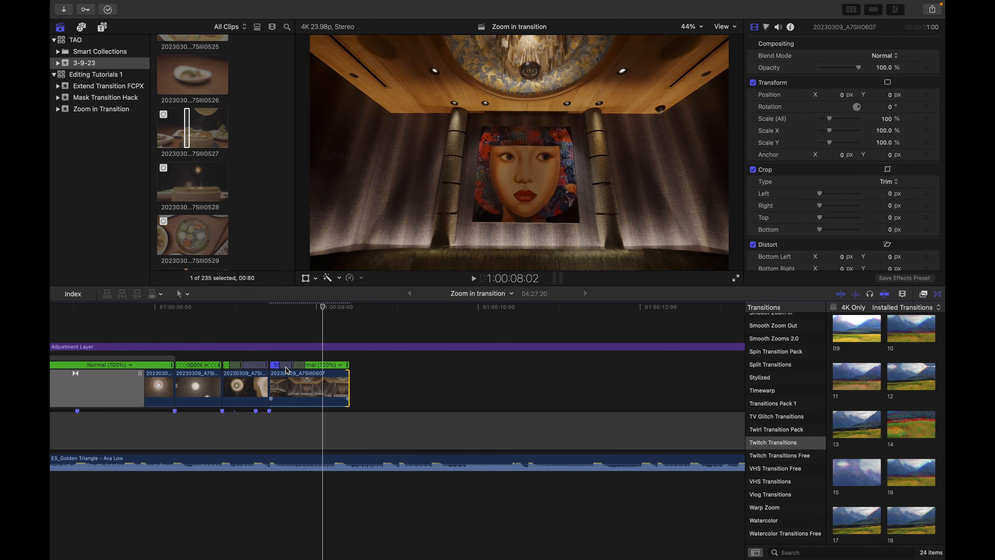
pyautogui.click(324, 386)
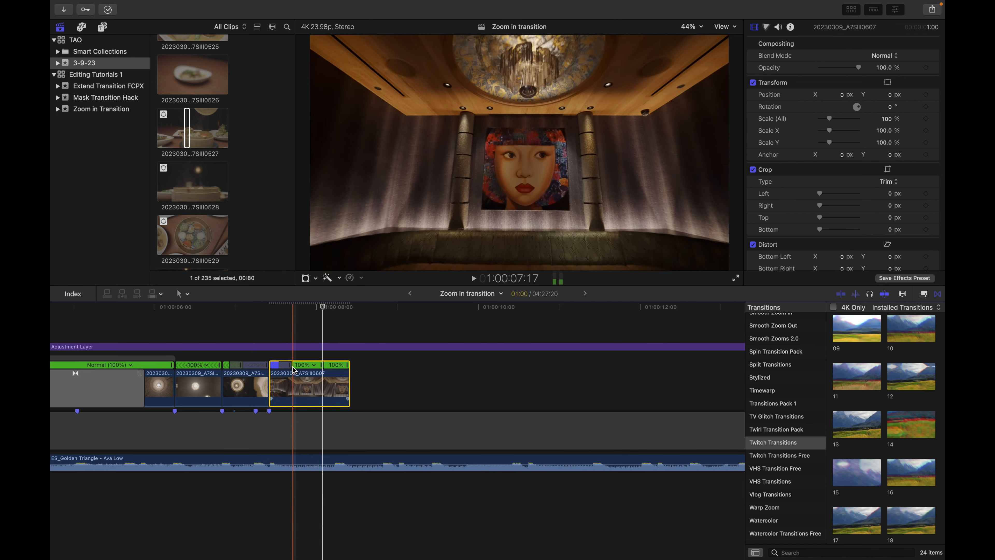
pyautogui.moveTo(291, 365); pyautogui.dragTo(296, 366)
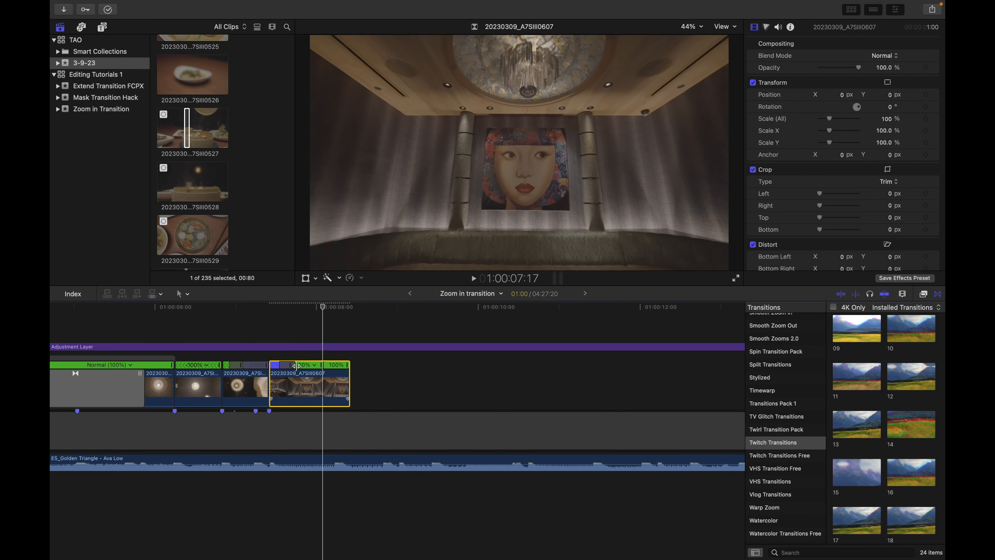
# Speed up the last segment of clip 20230309_A7SIII0607 and end the clip at 21 frames, replaying it against the beat
pyautogui.press('space')
pyautogui.moveTo(349, 393); pyautogui.dragTo(340, 366)
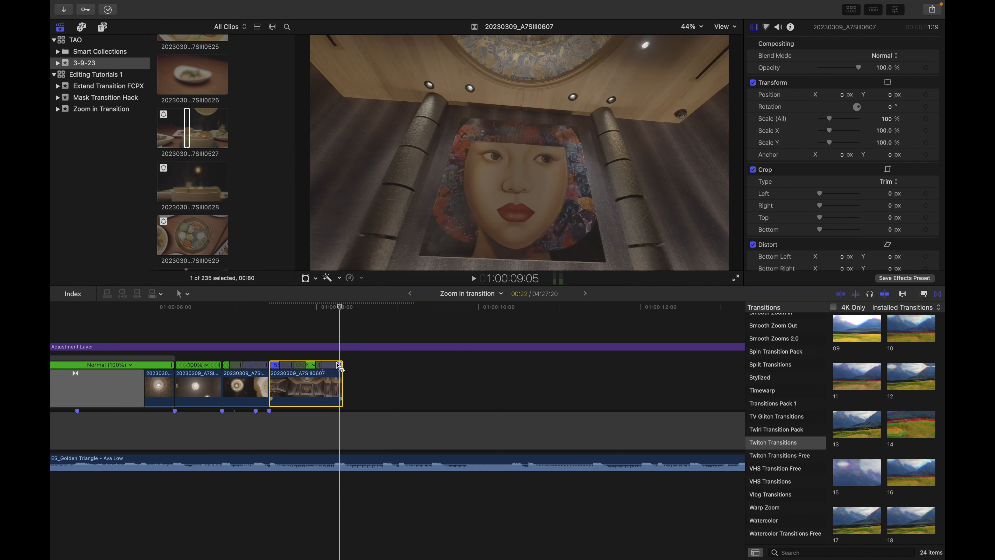
pyautogui.click(309, 332)
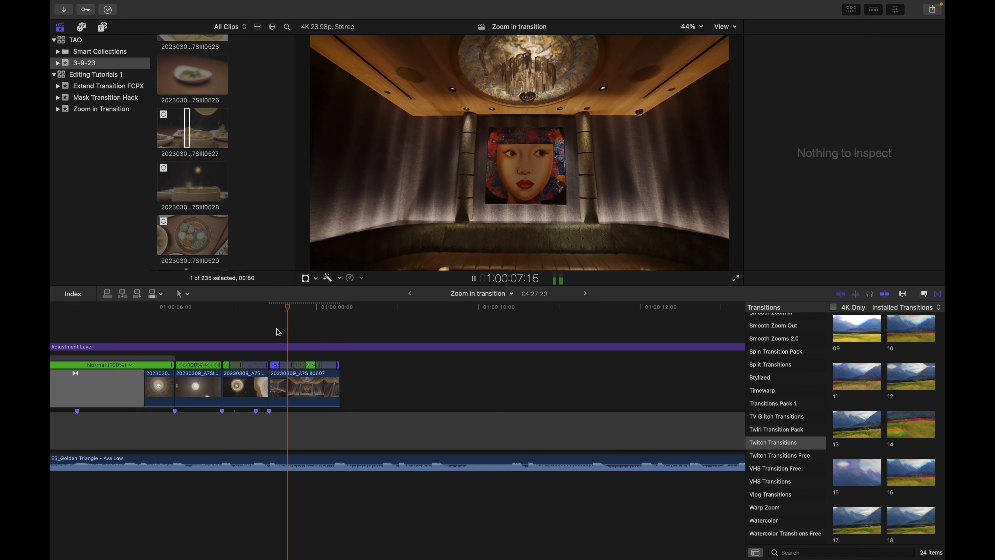
pyautogui.click(276, 331)
# Turn on Stabilization for clip 20230309_A7SIII0607 and replay the sequence leading into it
pyautogui.click(294, 377)
pyautogui.press('space')
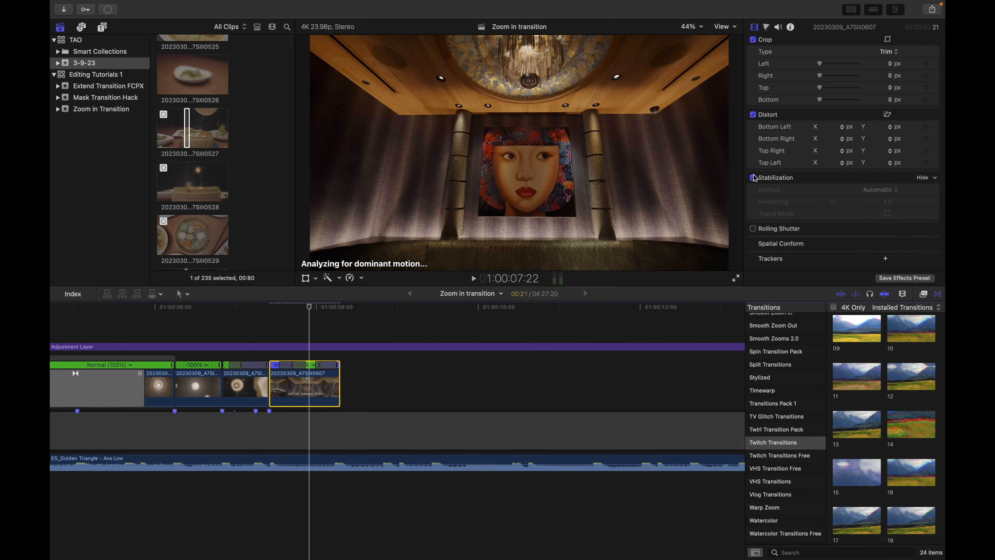
pyautogui.press('space')
pyautogui.click(235, 322)
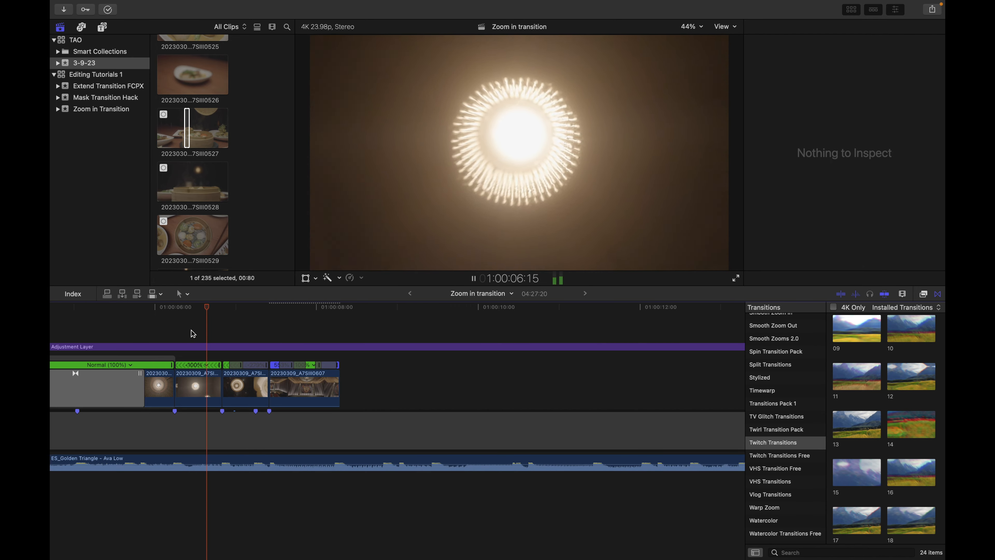
pyautogui.press('space')
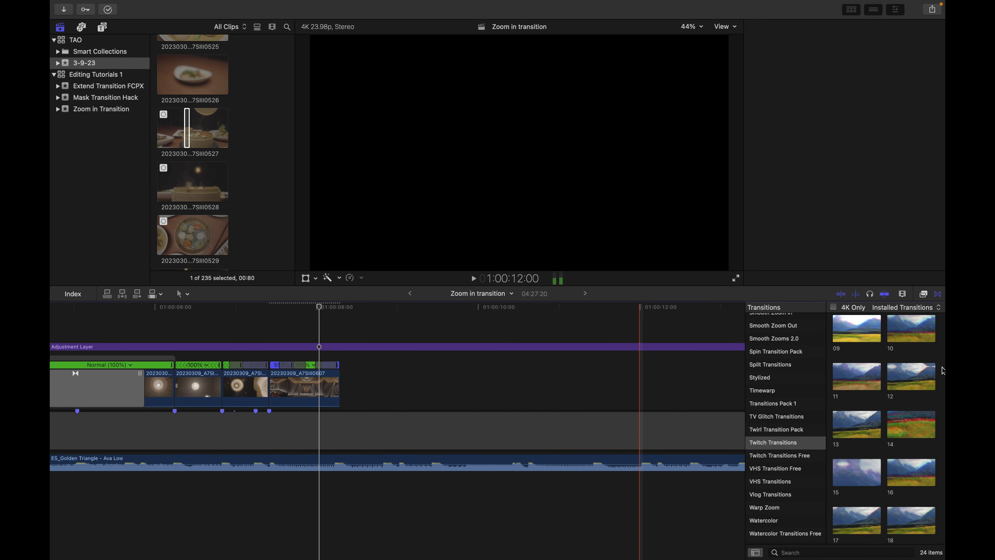
# Add Twitch transition 12 between the fourth clip and clip 20230309_A7SIII0607, deleting the extra one at the fourth clip's start
pyautogui.moveTo(904, 378); pyautogui.dragTo(264, 382)
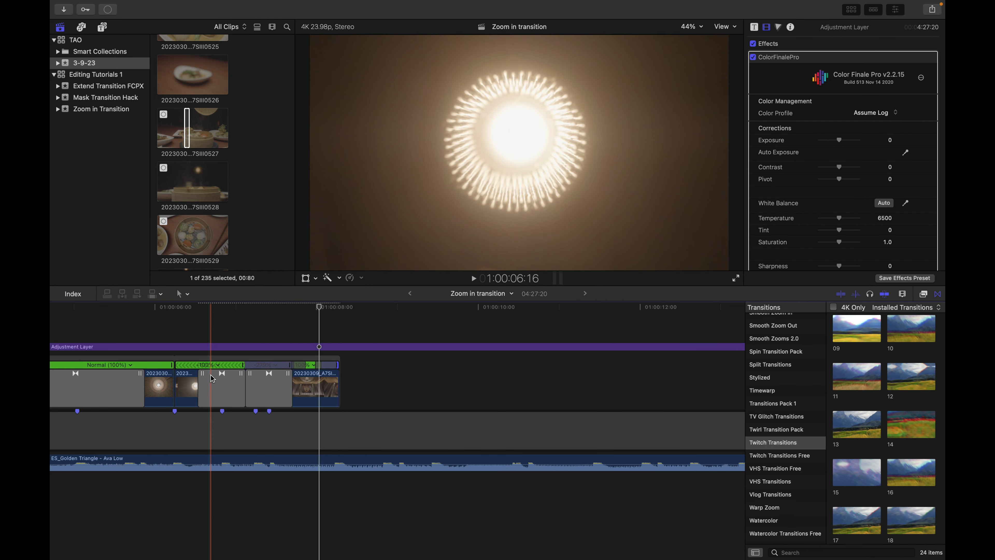
pyautogui.press('Delete')
pyautogui.press('space')
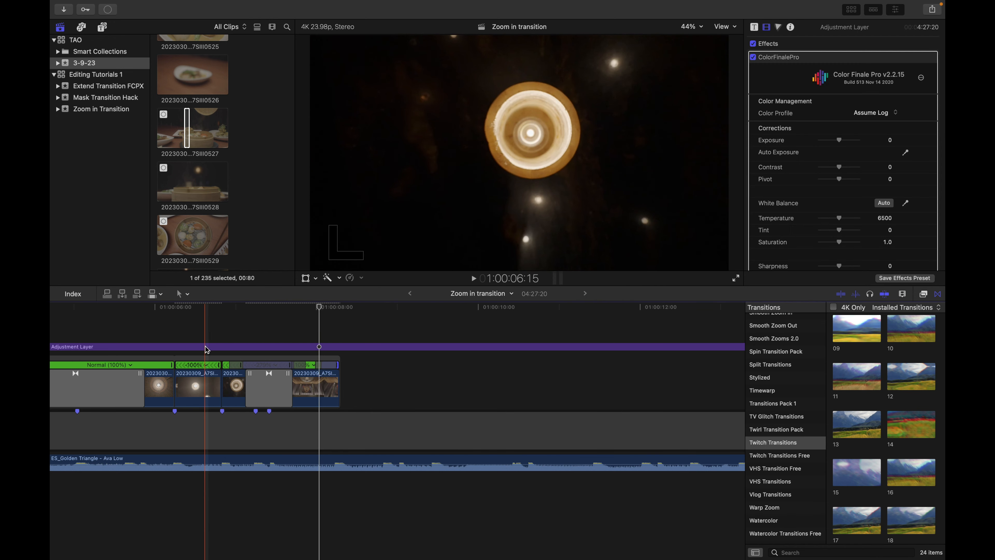
pyautogui.press('space')
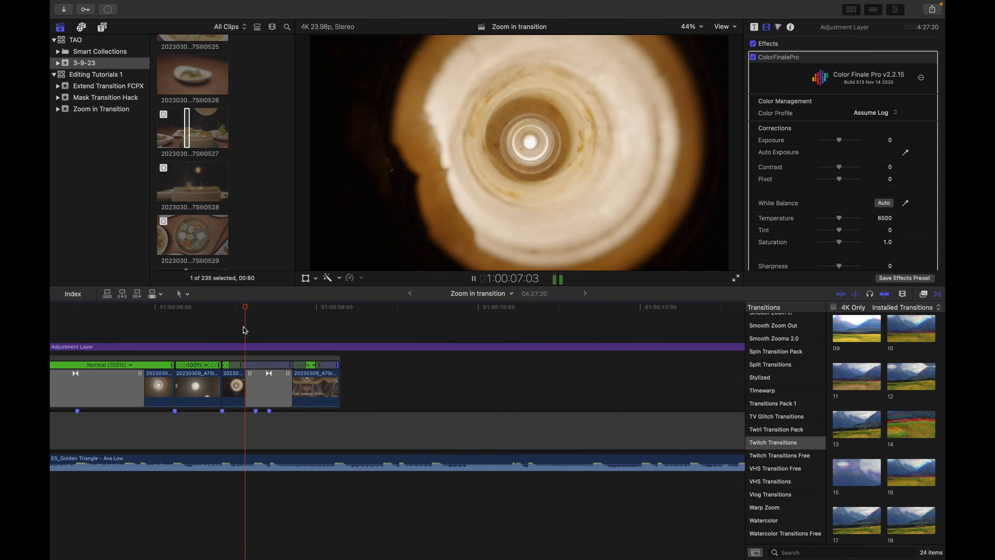
# Lengthen the new Twitch transition to 18 frames and replay the sequence around it several times
pyautogui.moveTo(253, 374); pyautogui.dragTo(240, 375)
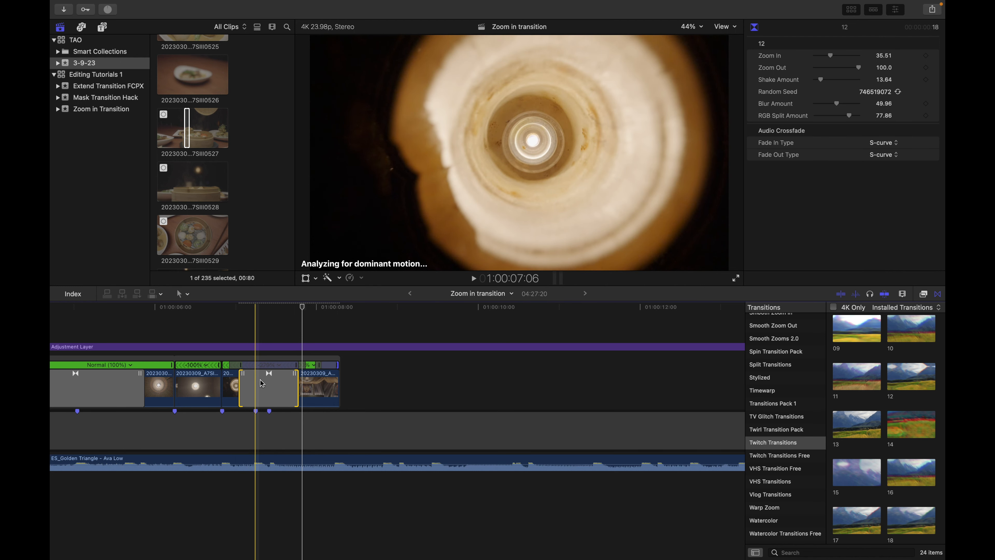
pyautogui.press('space')
pyautogui.click(251, 338)
pyautogui.click(233, 330)
pyautogui.click(234, 330)
pyautogui.click(217, 323)
pyautogui.click(201, 321)
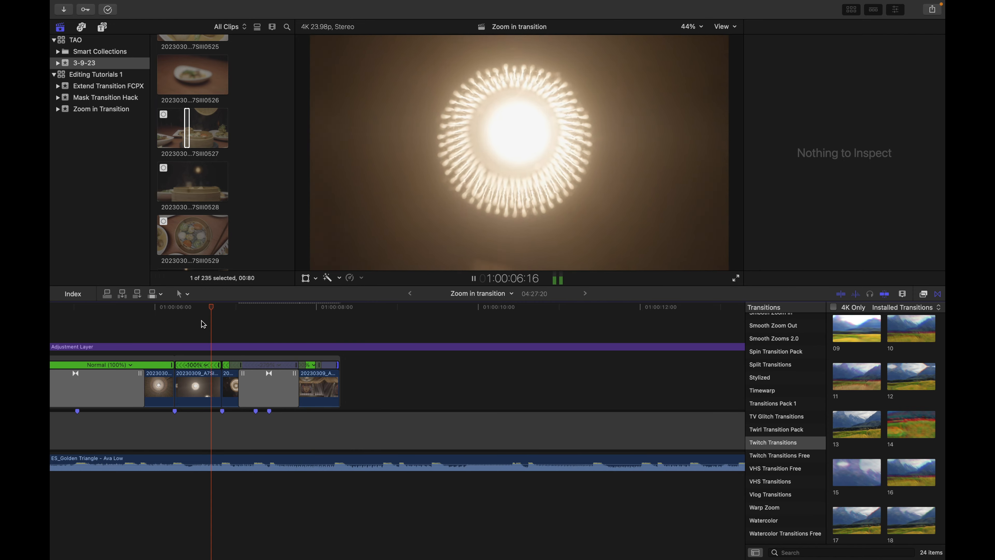
pyautogui.click(201, 320)
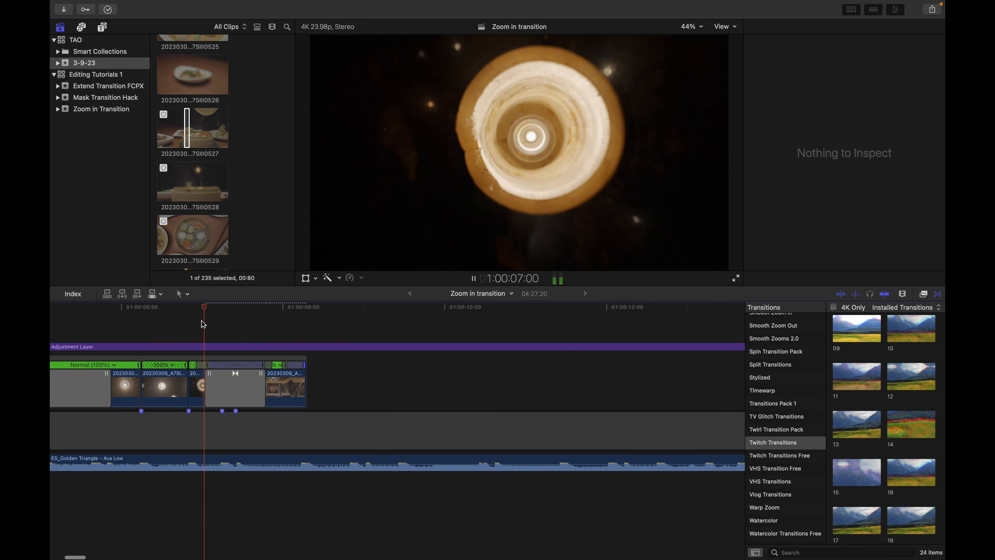
pyautogui.press('space')
# Move the slow-motion steamer basket clip 20230309_A7SIII0527 to directly after clip 20230309_A7SIII0607
pyautogui.click(145, 332)
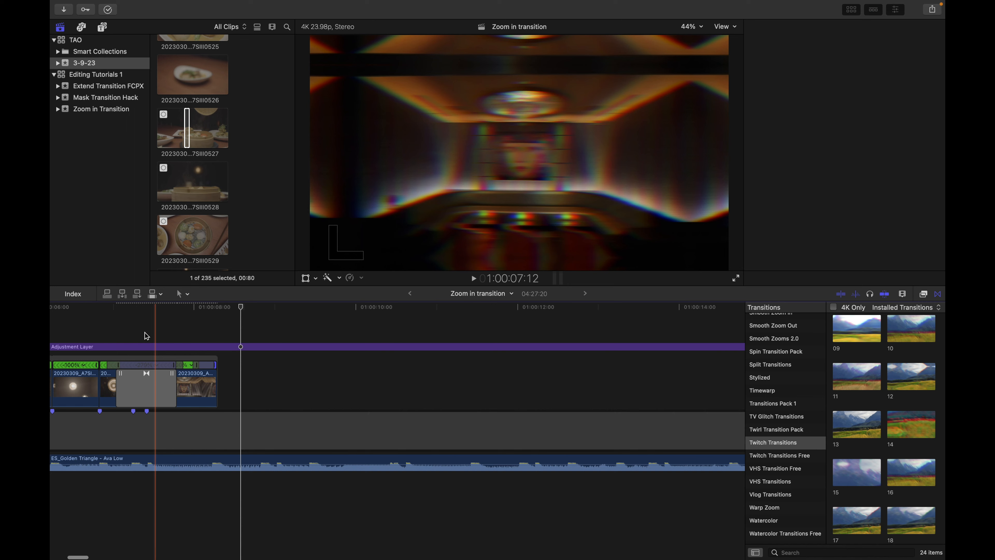
pyautogui.press('cmd+4')
pyautogui.click(147, 394)
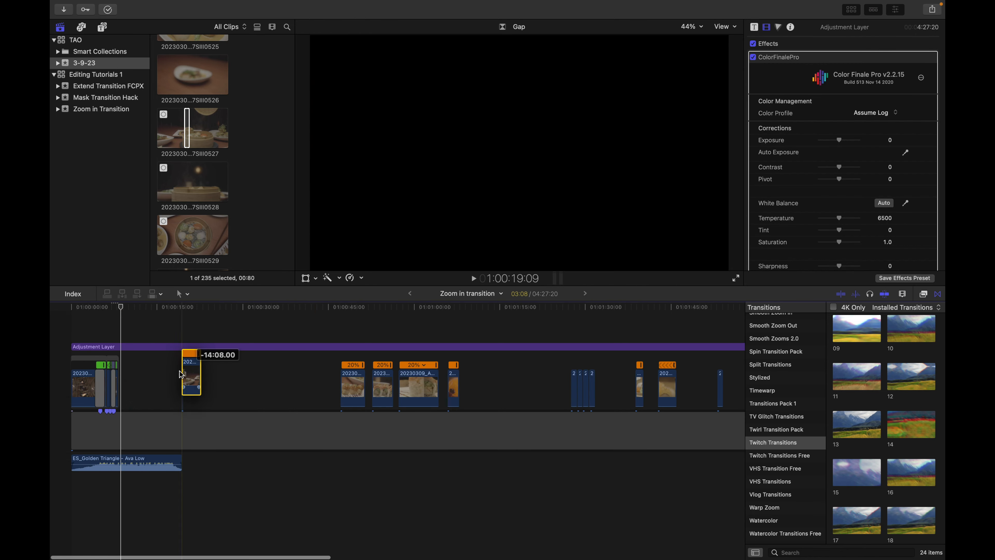
pyautogui.moveTo(187, 378); pyautogui.dragTo(125, 385)
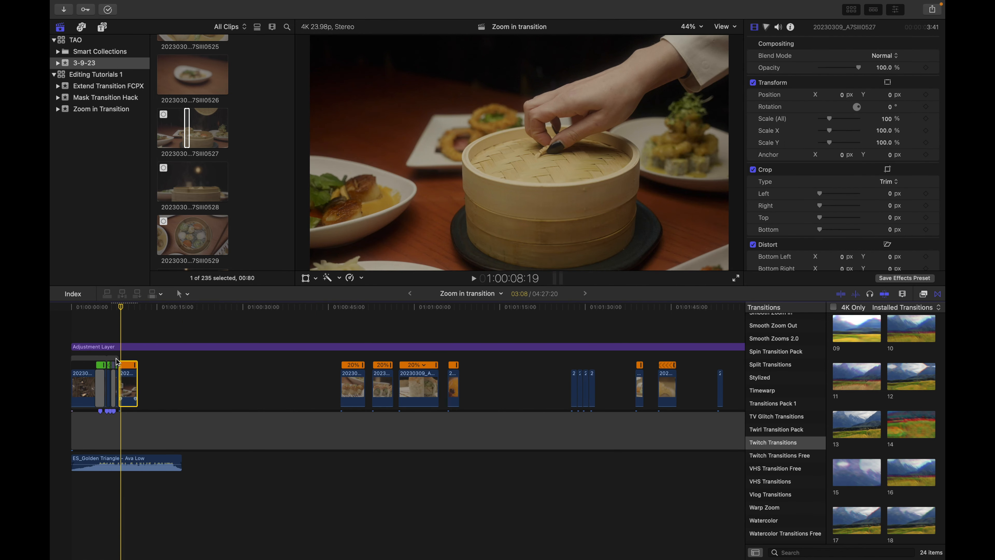
# Replay the cut from clip 20230309_A7SIII0607 into clip 20230309_A7SIII0527 to judge its timing against the music
pyautogui.press('super+equal')
pyautogui.press('super+equal')
pyautogui.press('space')
pyautogui.press('super+equal')
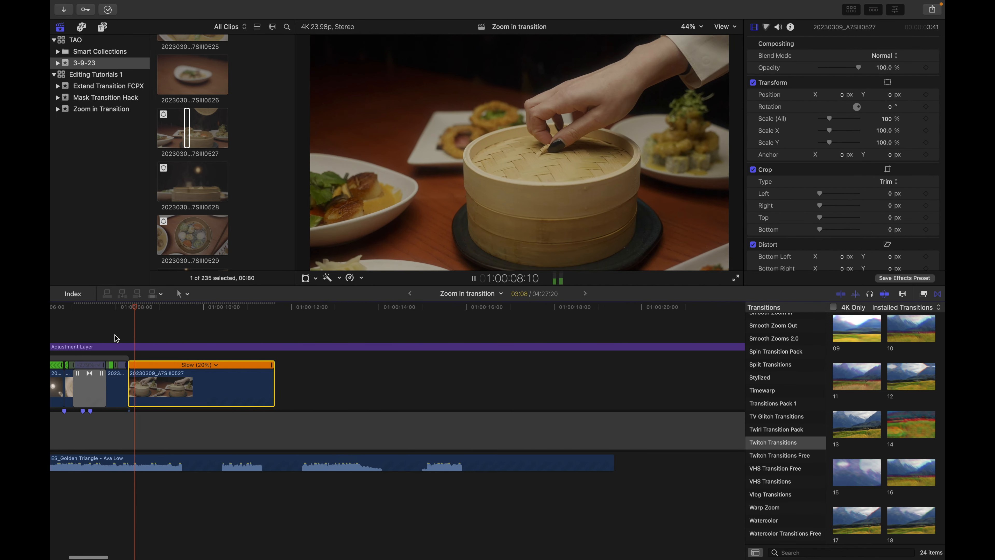
pyautogui.press('space')
pyautogui.press('space')
pyautogui.press('space')
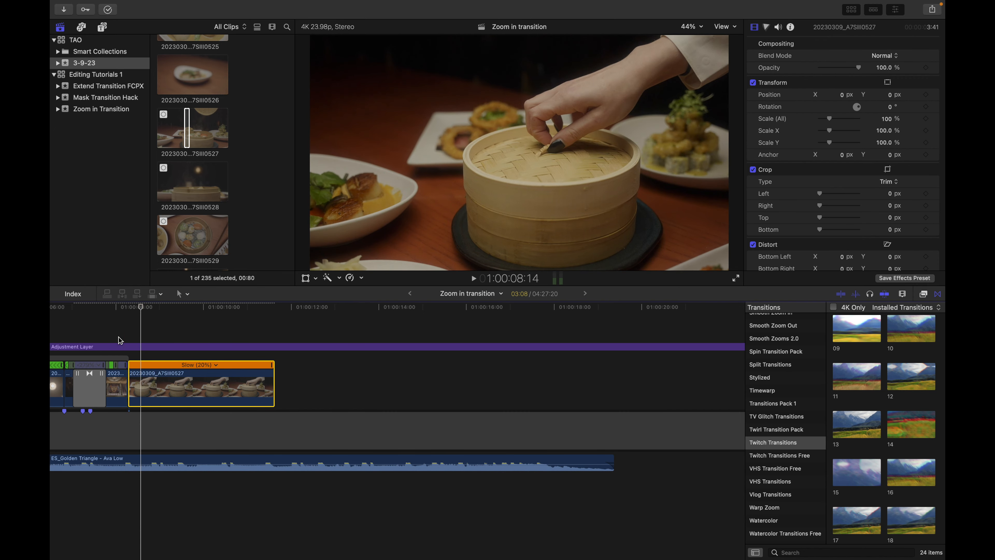
pyautogui.press('space')
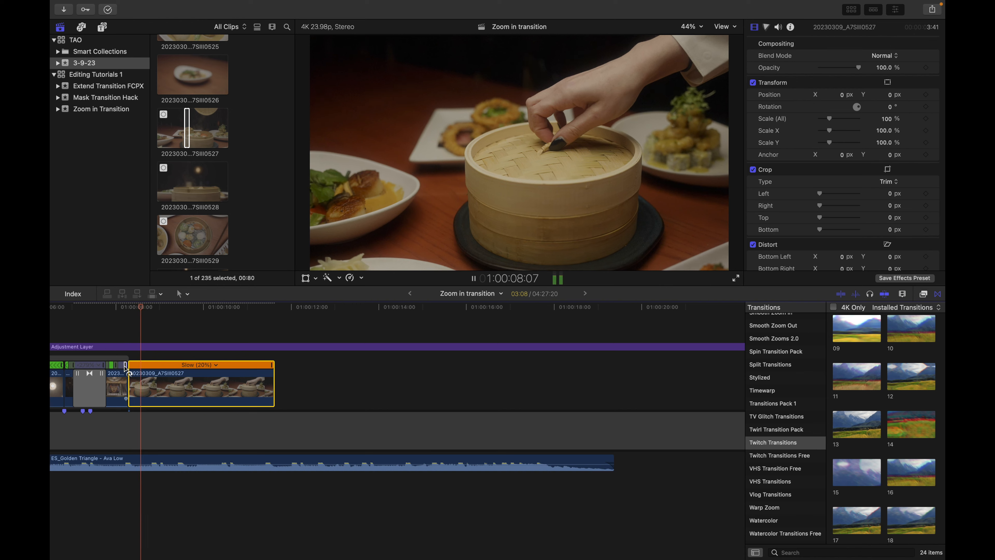
pyautogui.press('space')
pyautogui.press('space')
pyautogui.press('space')
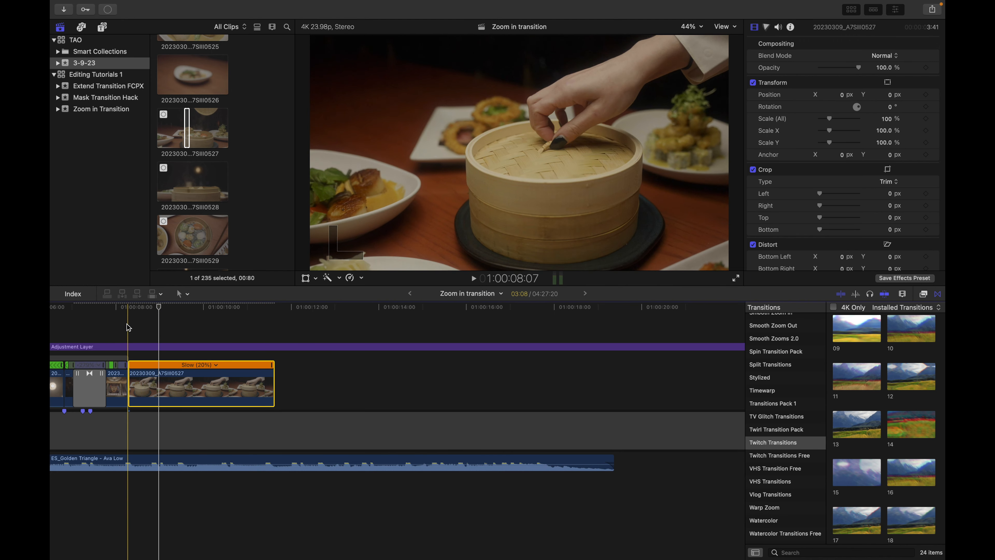
pyautogui.press('space')
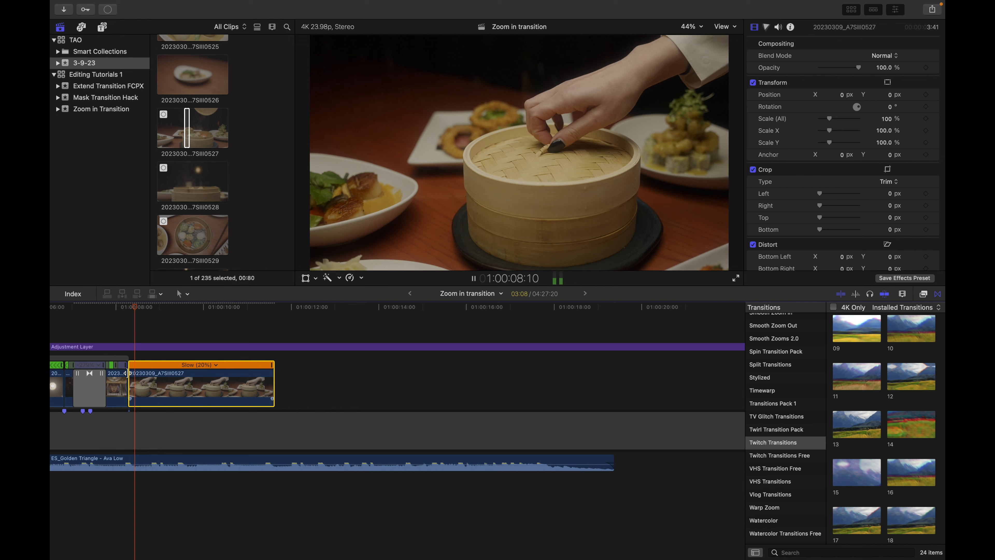
# Find the next beat under clip 20230309_A7SIII0527 frame by frame and add a marker there on the gap
pyautogui.press('Left')
pyautogui.press('Right')
pyautogui.press('Left')
pyautogui.press('Left')
pyautogui.press('Left')
pyautogui.press('Left')
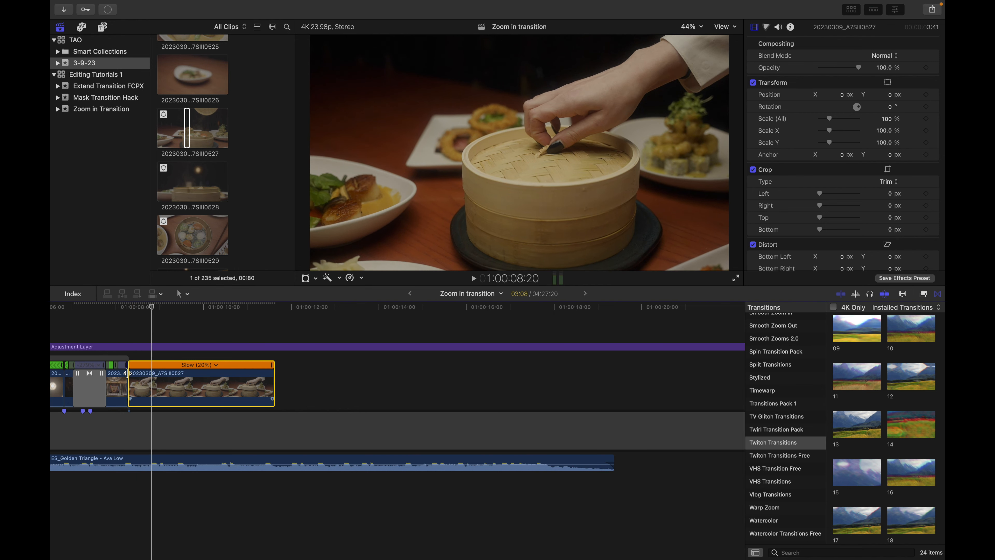
pyautogui.press('Right')
pyautogui.press('Right')
pyautogui.press('Right')
pyautogui.press('Right')
pyautogui.press('Right')
pyautogui.click(164, 438)
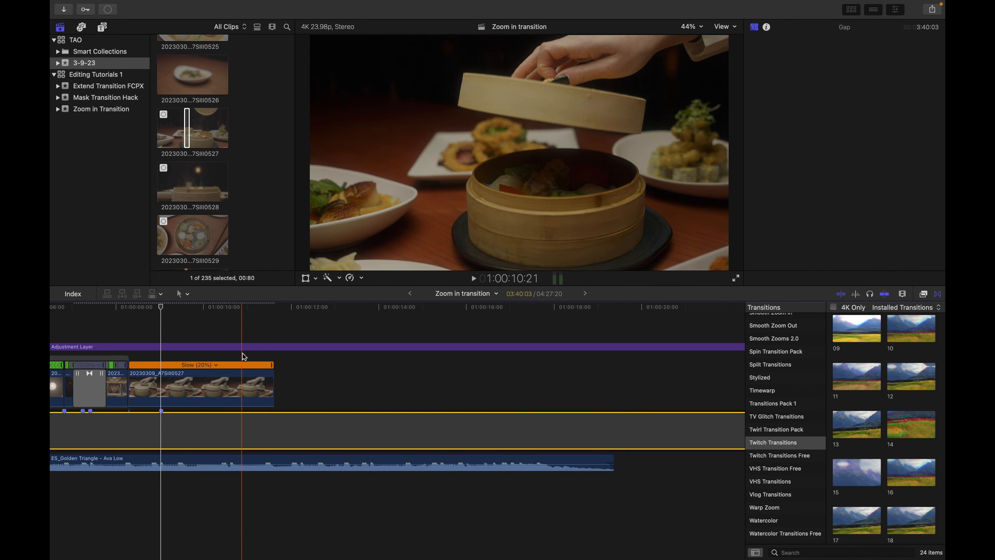
# Try to split clip 20230309_A7SIII0527's speed at 01:00:10:21, compress the first segment towards the marker, and replay the result
pyautogui.click(243, 385)
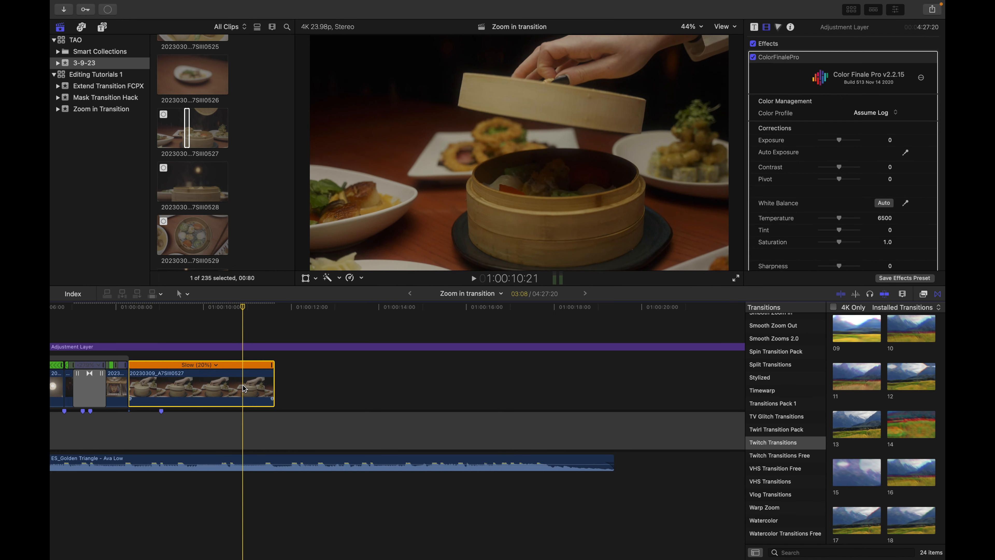
pyautogui.hotkey('shift', 'b')
pyautogui.moveTo(242, 368); pyautogui.dragTo(158, 367)
pyautogui.click(124, 333)
pyautogui.press('space')
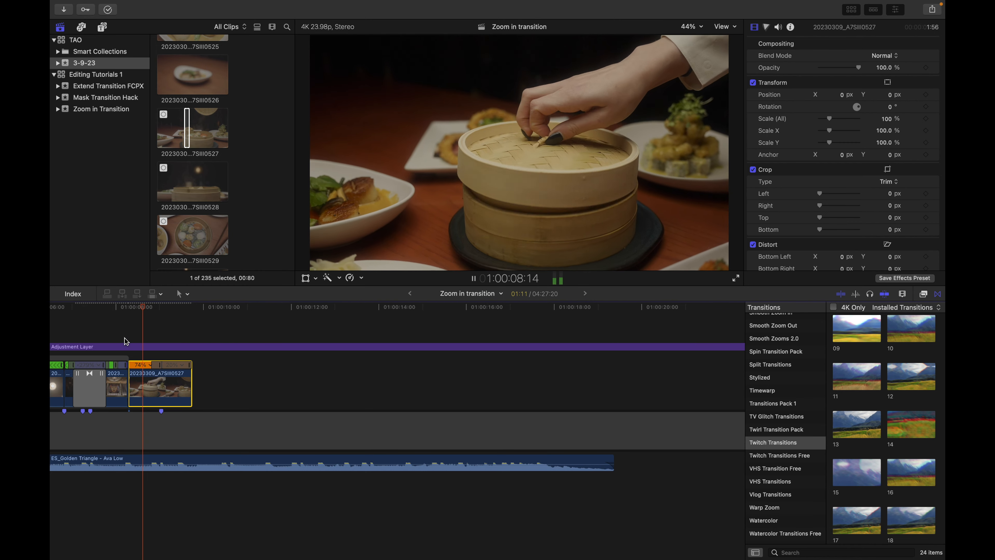
pyautogui.click(125, 328)
pyautogui.press('space')
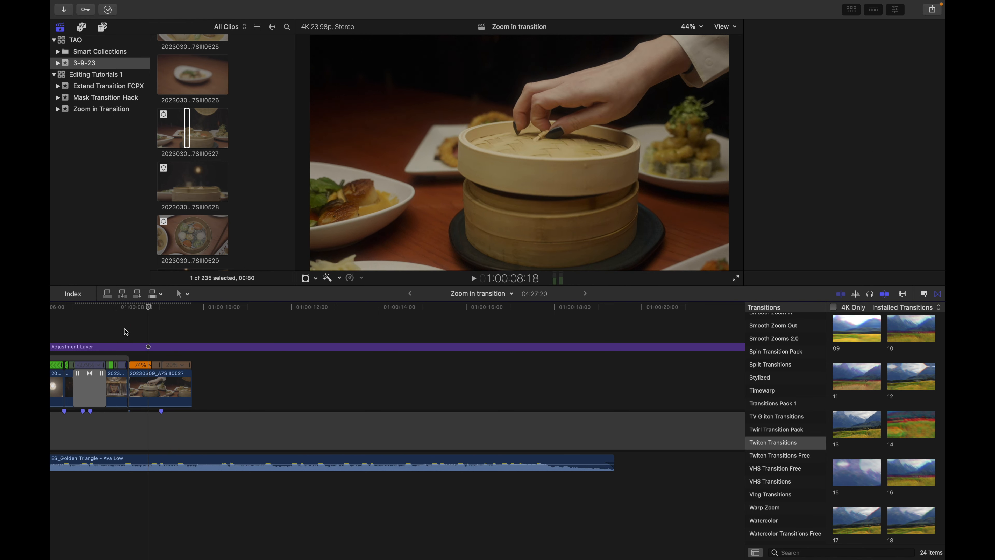
# Undo the speed change and speed split on clip 20230309_A7SIII0527
pyautogui.press('super+z')
pyautogui.press('super+z')
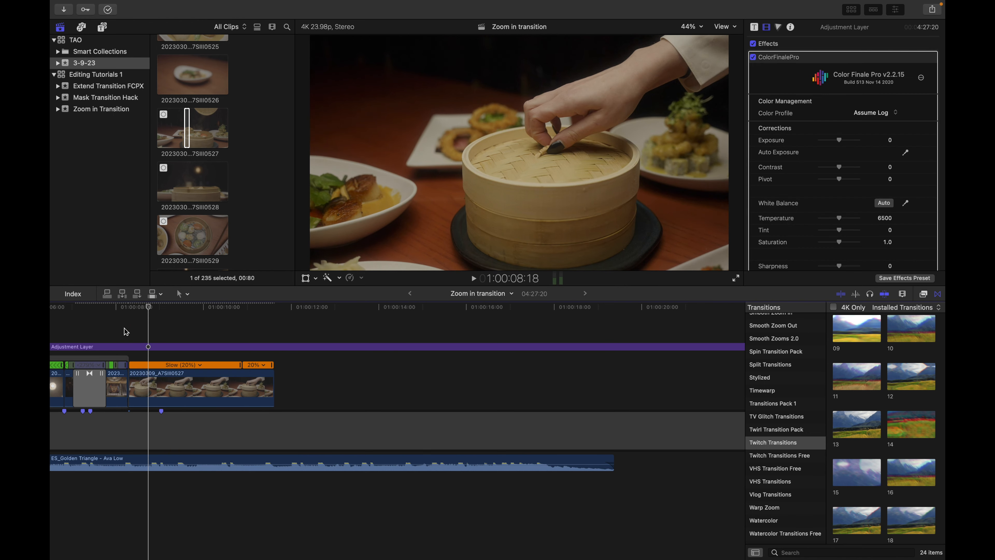
pyautogui.press('super+z')
# Find the frame where the hand is about to lift the steamer lid and split clip 20230309_A7SIII0527's speed there
pyautogui.press('space')
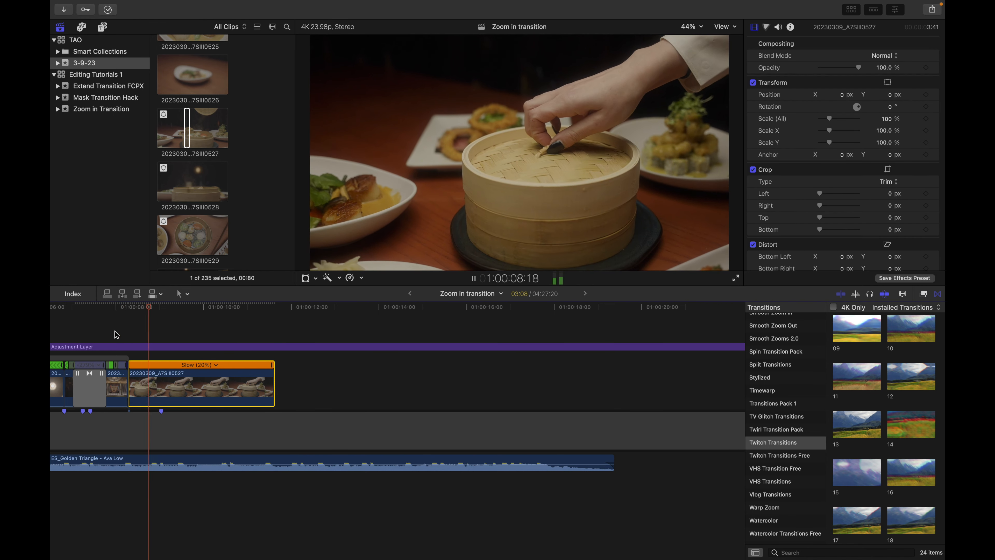
pyautogui.press('space')
pyautogui.press('space')
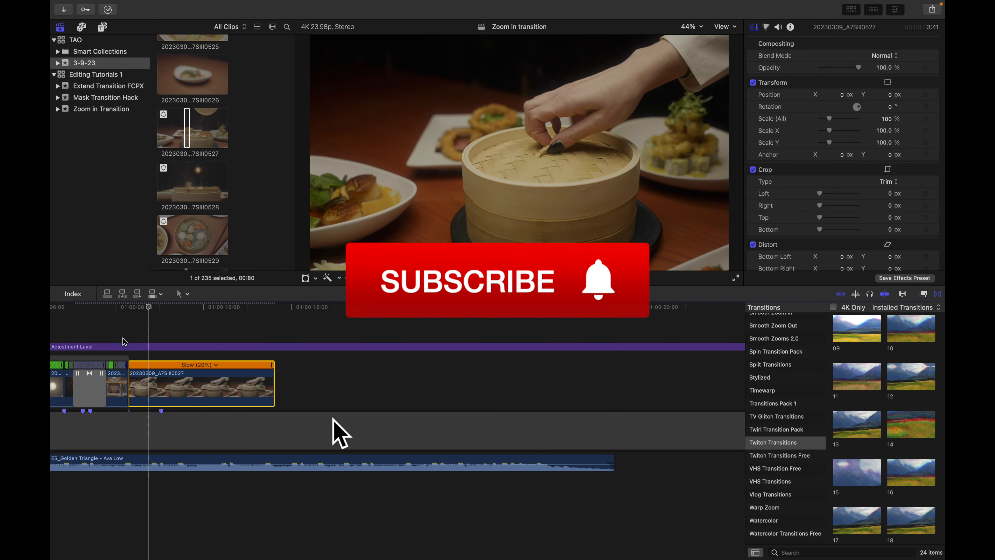
pyautogui.press('Right')
pyautogui.press('Right')
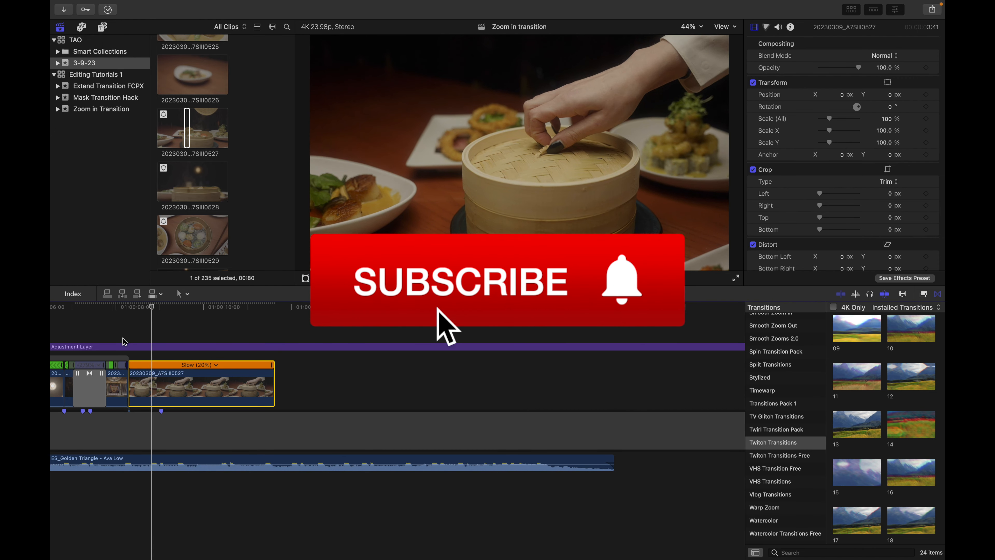
pyautogui.press('Left')
pyautogui.press('Left')
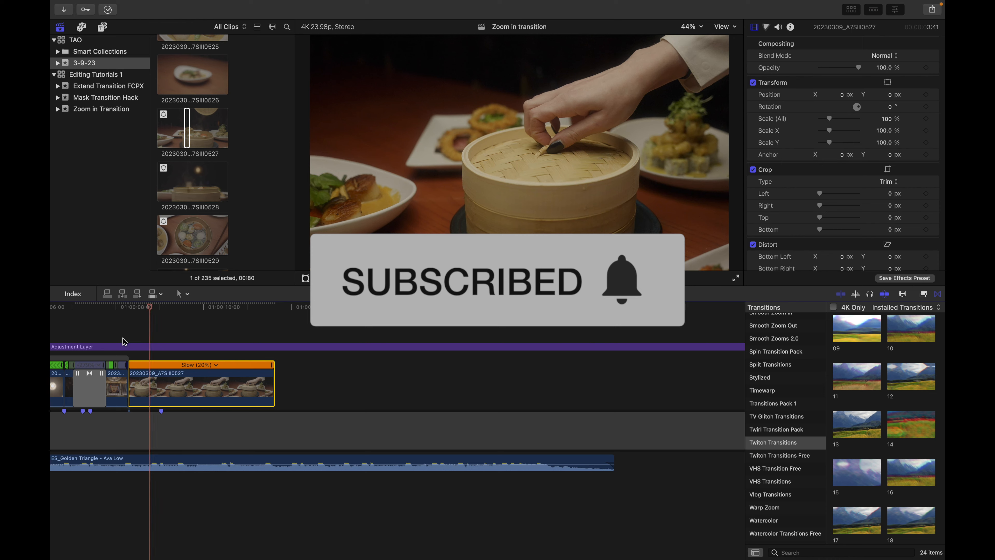
pyautogui.click(150, 385)
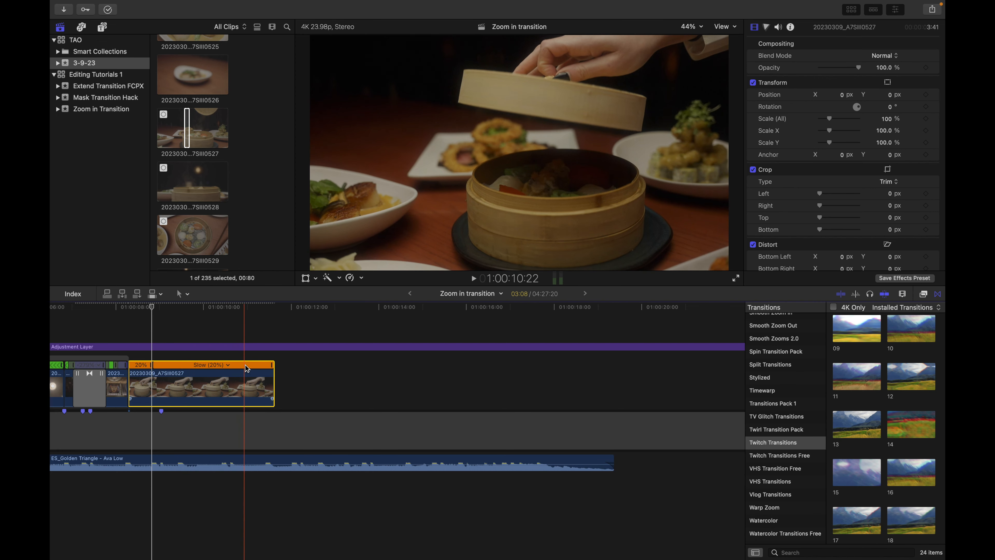
# Add a second speed split at 01:00:10:22 and compress the lid-lifting segment so its fast ramp lands on the beat marker
pyautogui.click(246, 357)
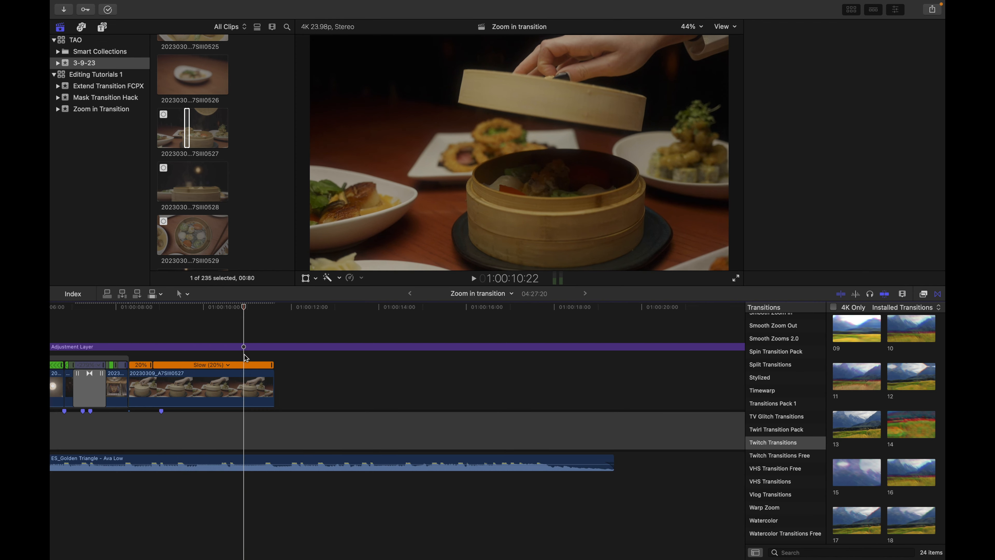
pyautogui.click(246, 382)
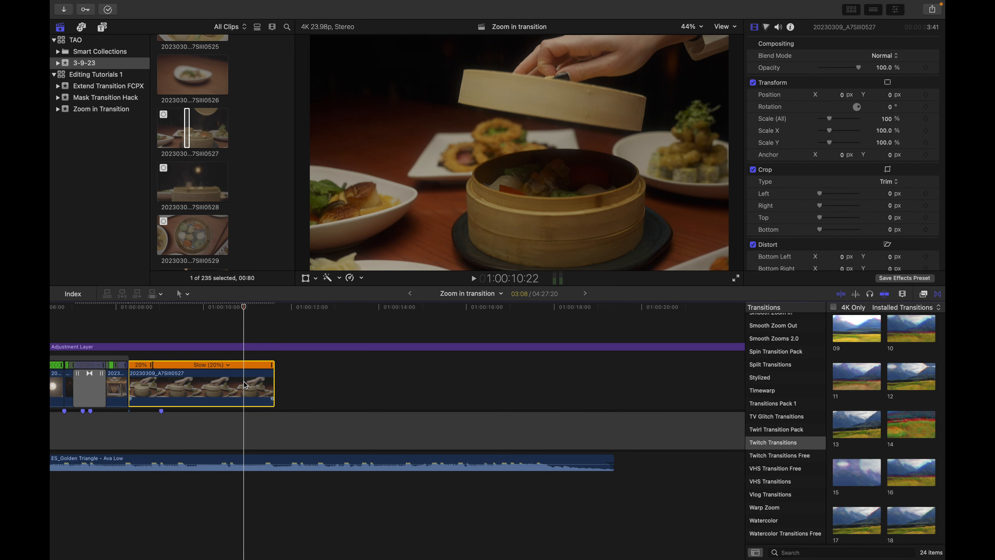
pyautogui.moveTo(242, 369); pyautogui.dragTo(160, 367)
pyautogui.press('space')
pyautogui.press('super+equal')
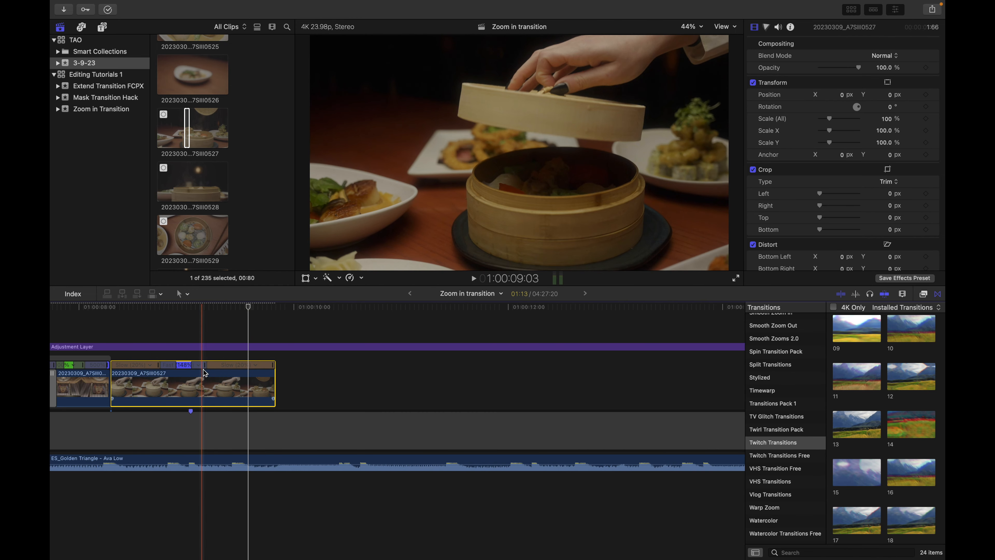
pyautogui.moveTo(204, 364); pyautogui.dragTo(171, 364)
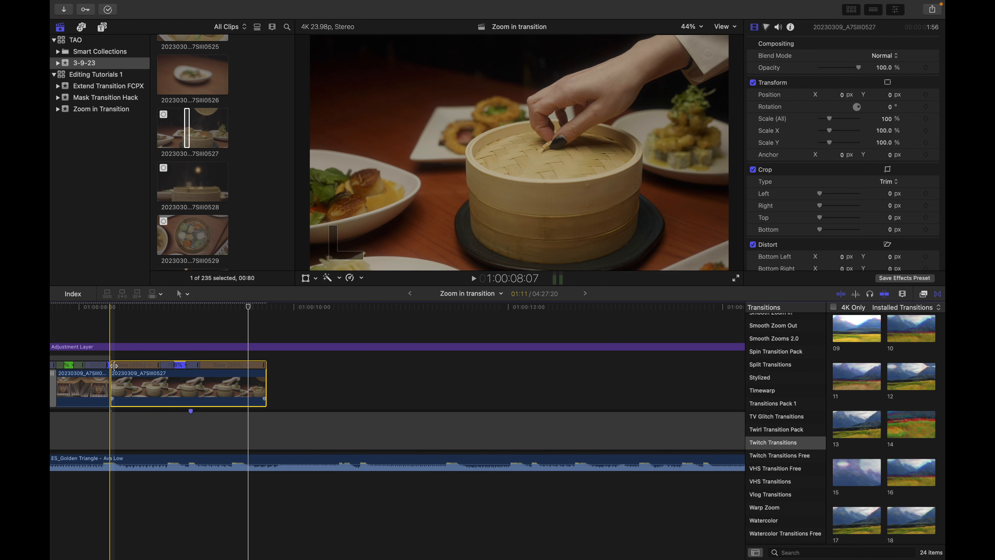
# Review the speed ramp, trim the end of clip 20230309_A7SIII0527 to 01:00:09:10, and replay it
pyautogui.press('space')
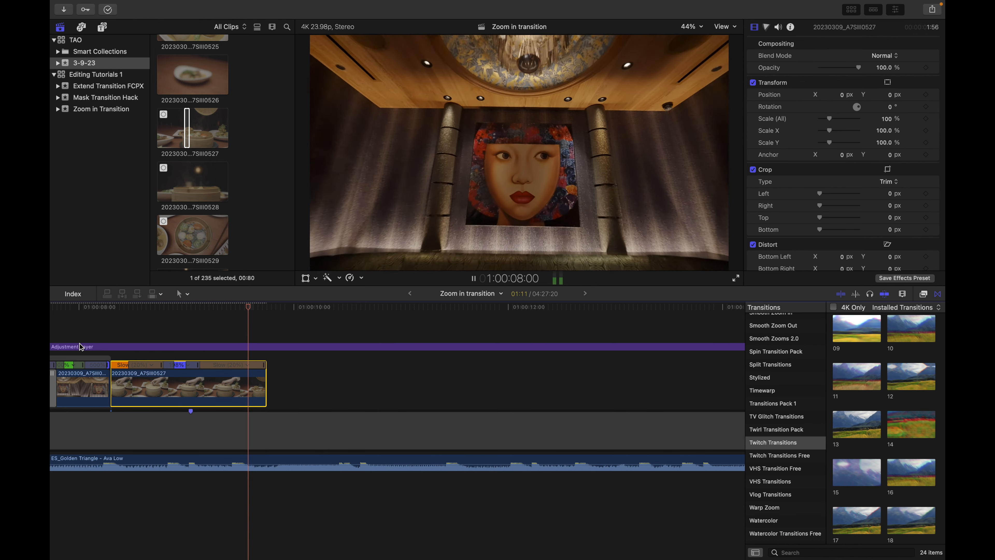
pyautogui.click(81, 324)
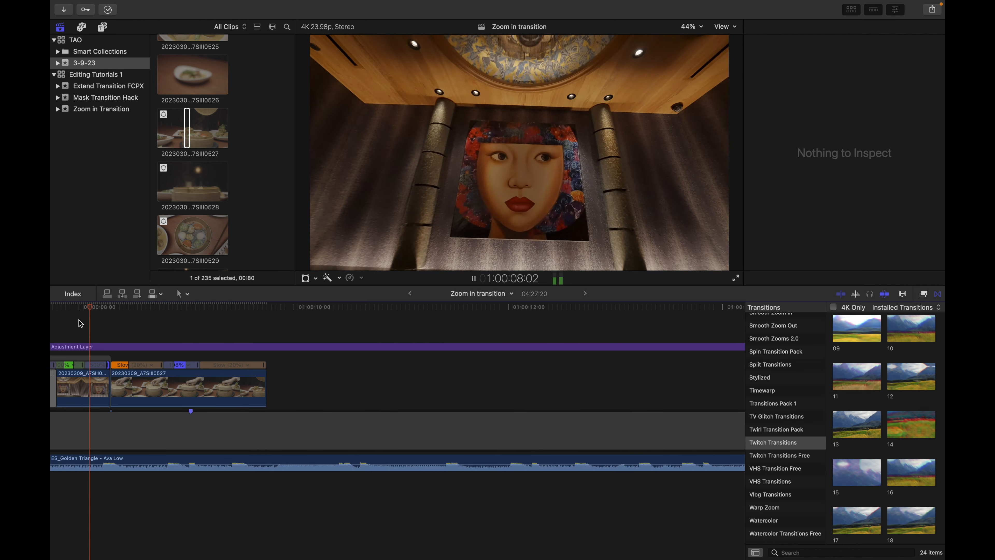
pyautogui.press('space')
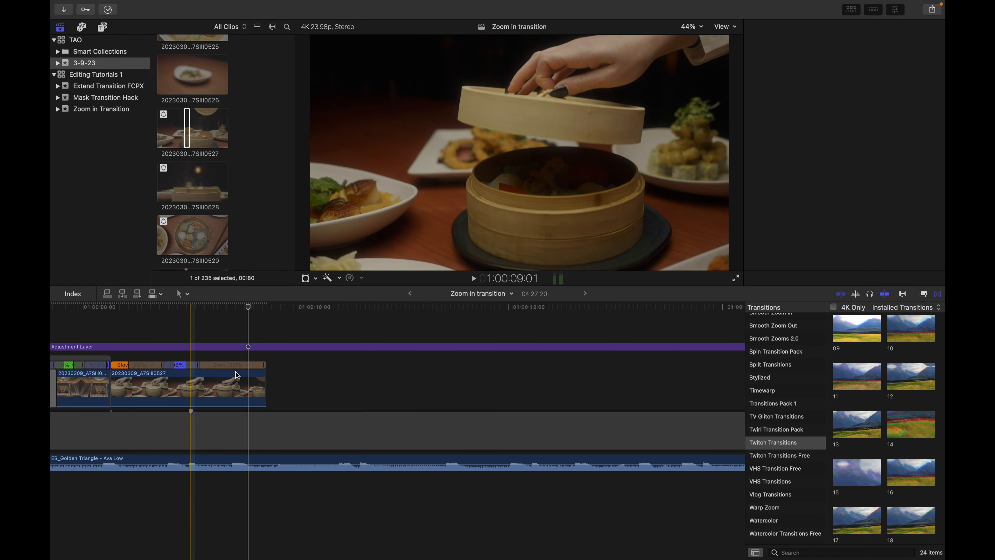
pyautogui.click(187, 342)
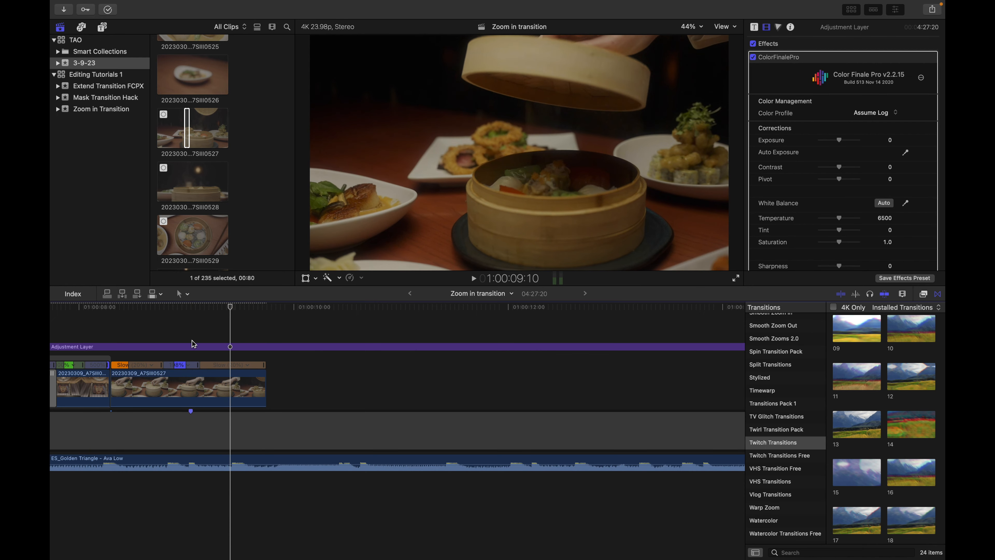
pyautogui.hotkey('alt', ']')
pyautogui.press('space')
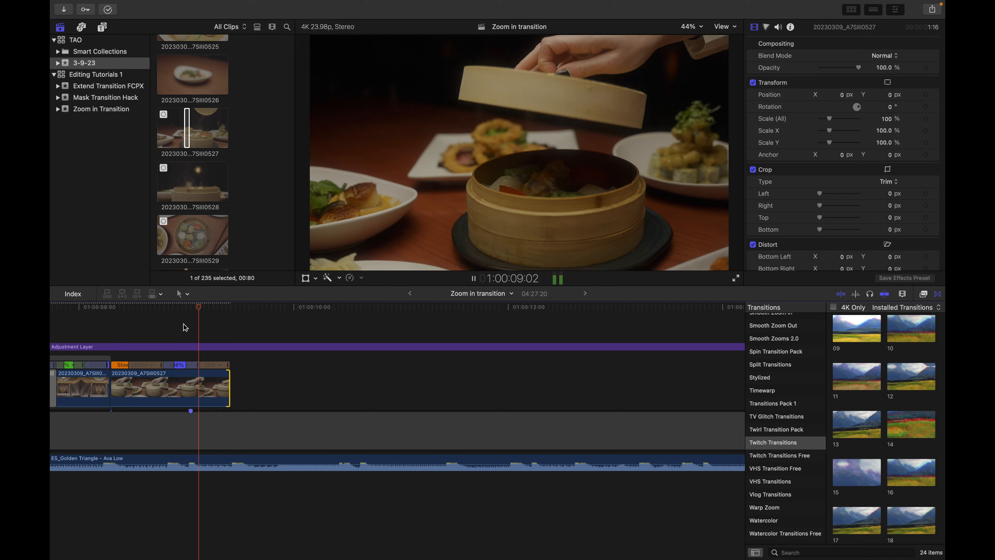
pyautogui.click(177, 325)
pyautogui.press('super+minus')
pyautogui.press('space')
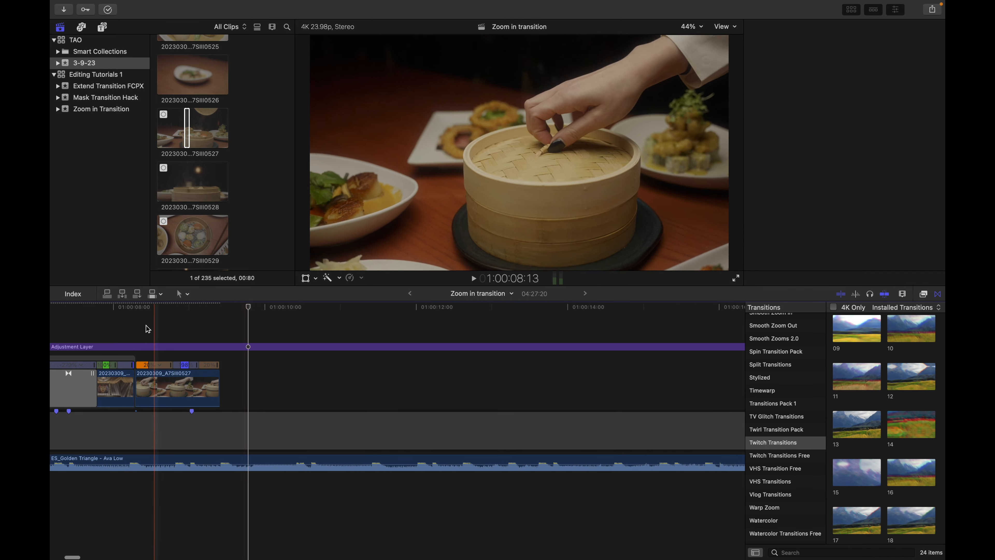
# Keyframe all Transform parameters at clip 20230309_A7SIII0527's start, set Scale to 129% on its last frame, and replay the zoom
pyautogui.click(138, 325)
pyautogui.click(145, 384)
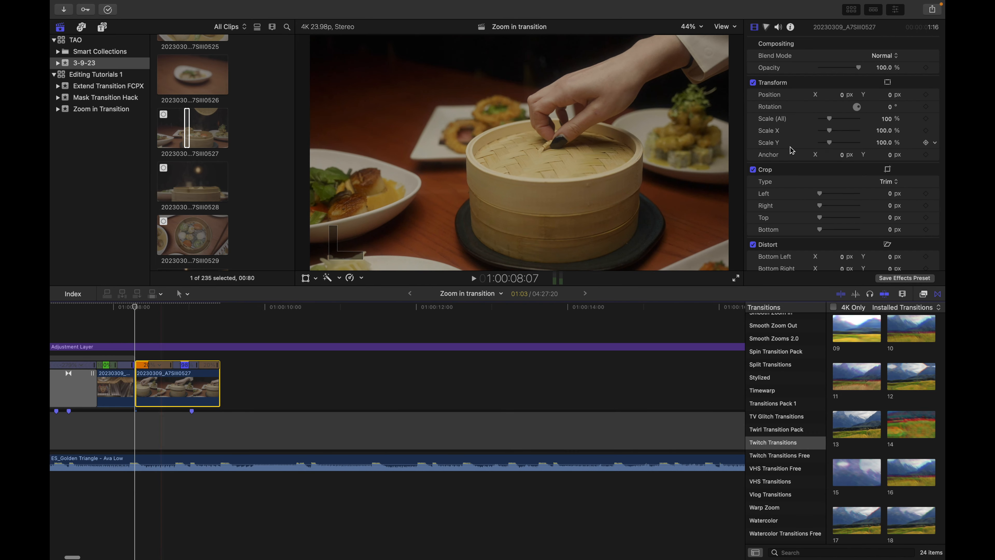
pyautogui.click(926, 156)
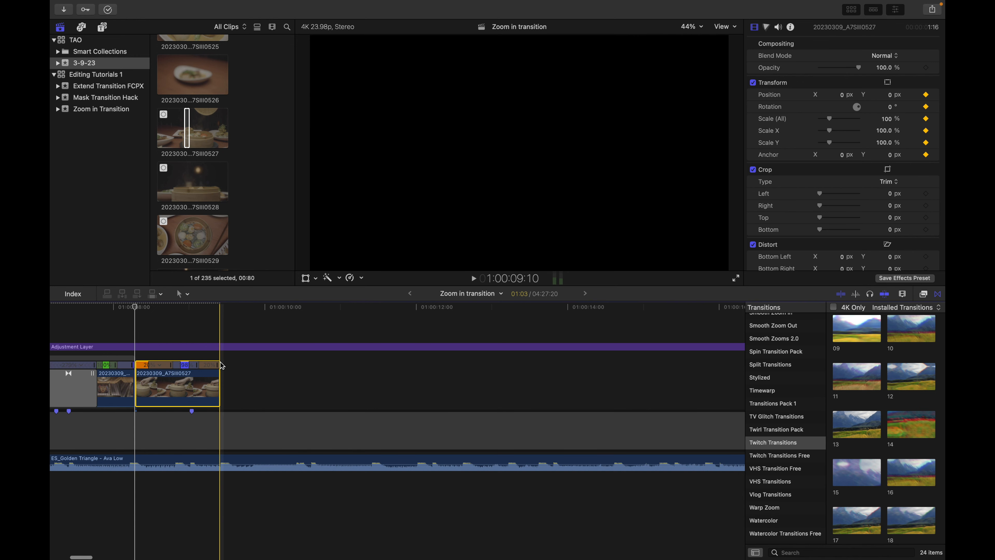
pyautogui.press('Left')
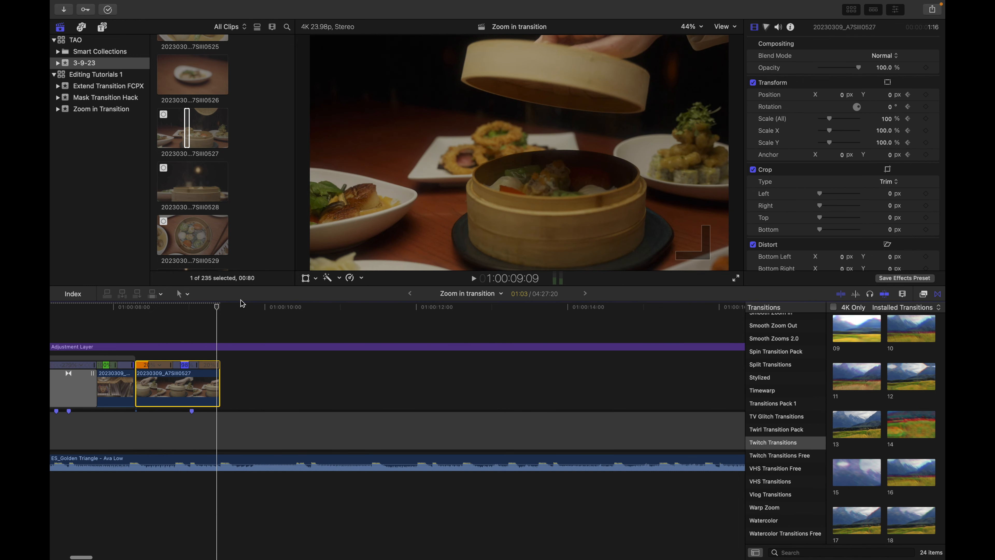
pyautogui.moveTo(834, 120); pyautogui.dragTo(836, 122)
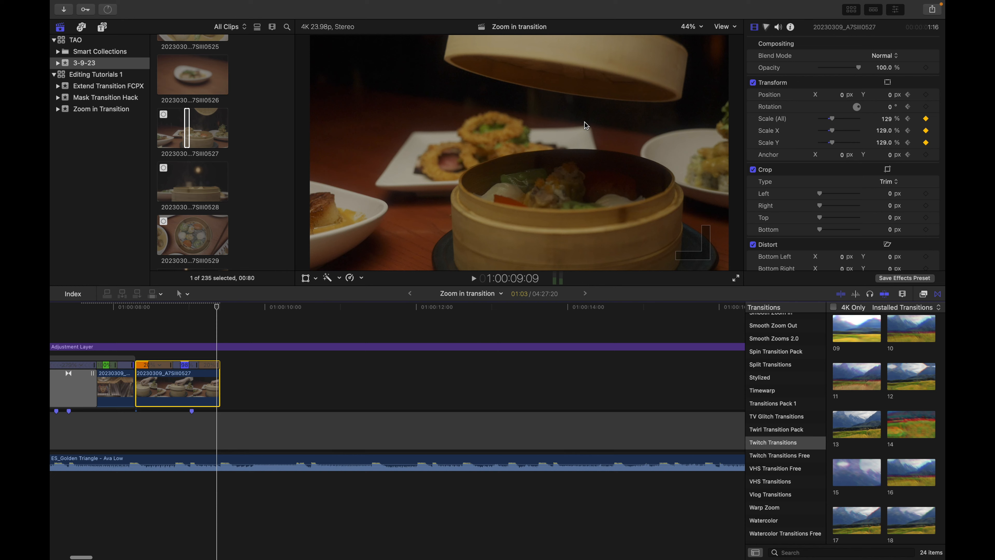
pyautogui.click(131, 325)
pyautogui.press('space')
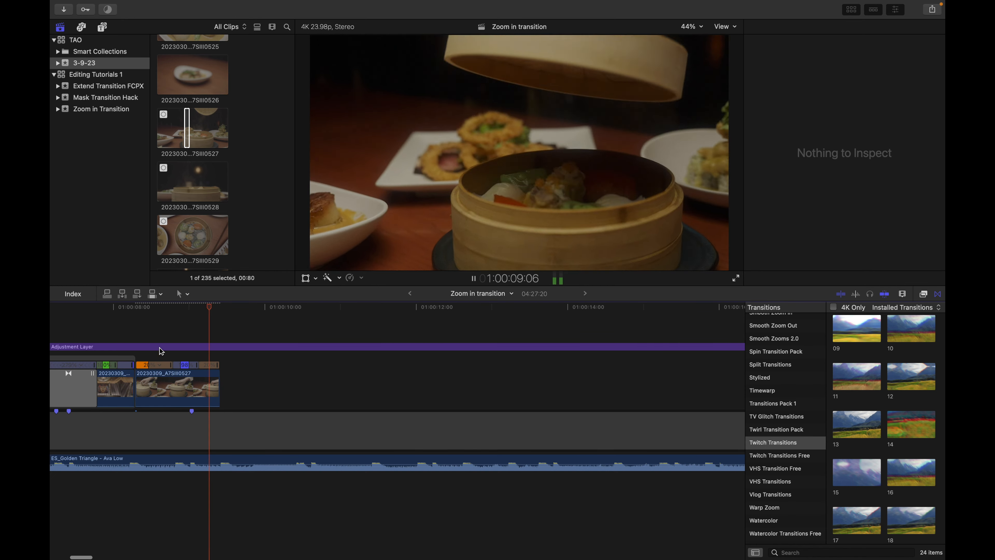
# Enable Stabilization on clip 20230309_A7SIII0527 and replay the cut into it
pyautogui.click(141, 382)
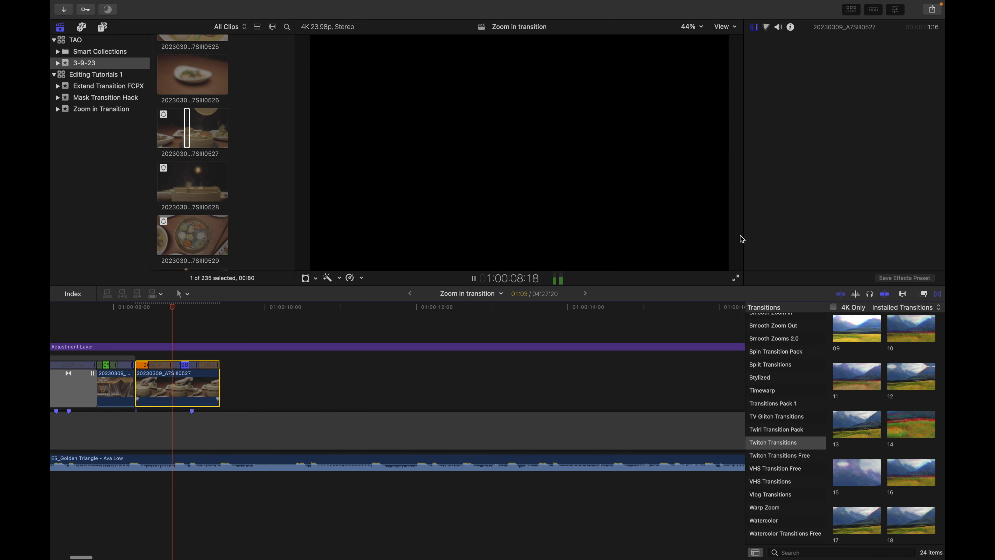
pyautogui.press('space')
pyautogui.click(165, 328)
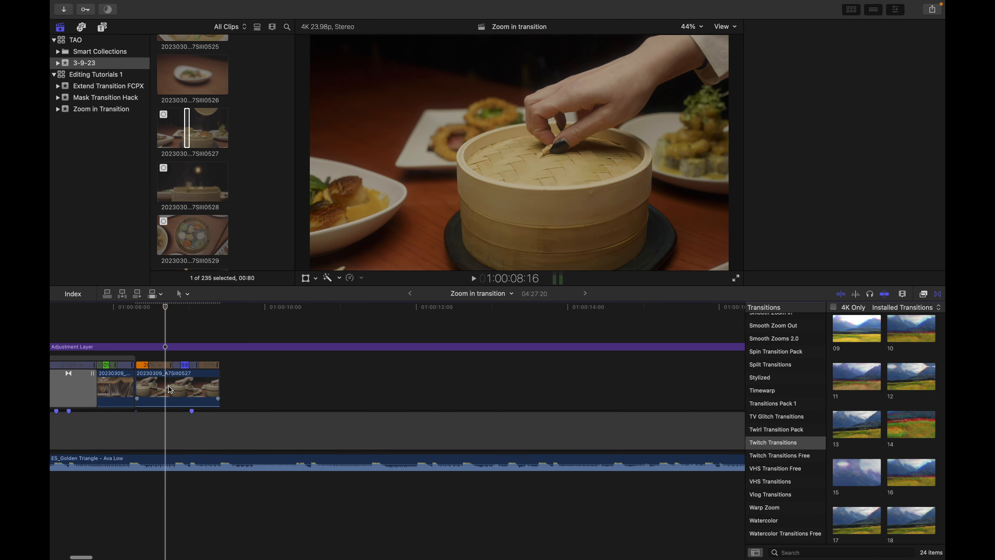
pyautogui.click(168, 387)
pyautogui.scroll(-5, 881, 171)
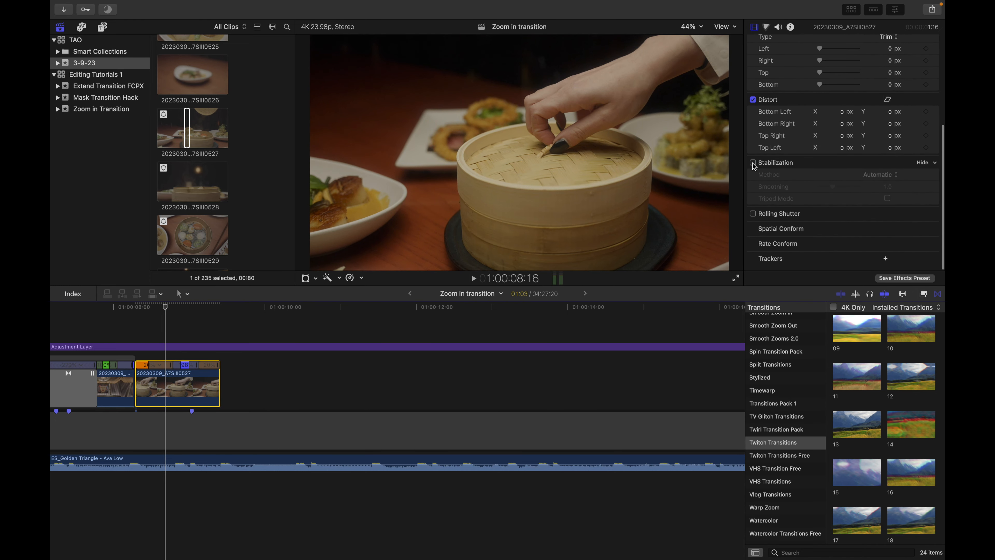
pyautogui.click(124, 318)
pyautogui.press('space')
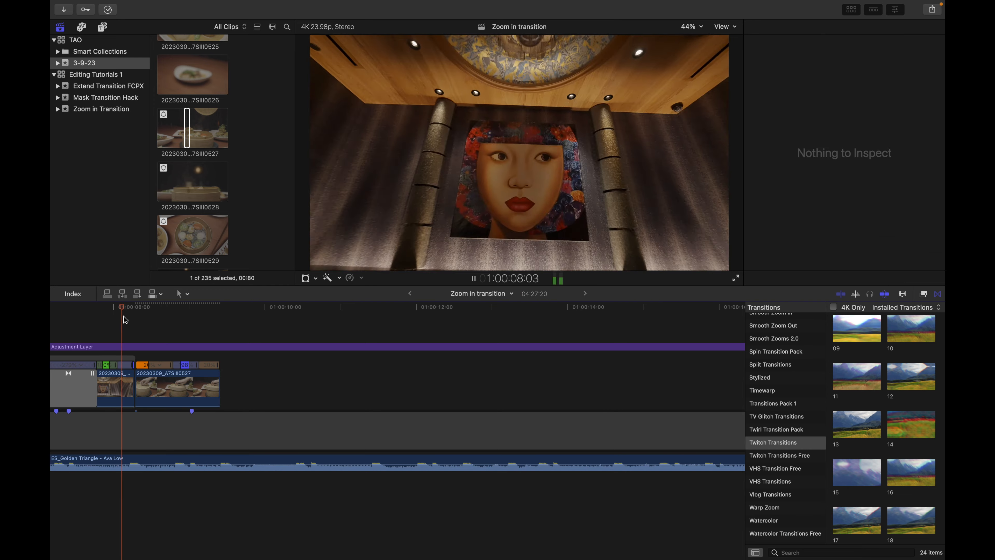
pyautogui.press('super+minus')
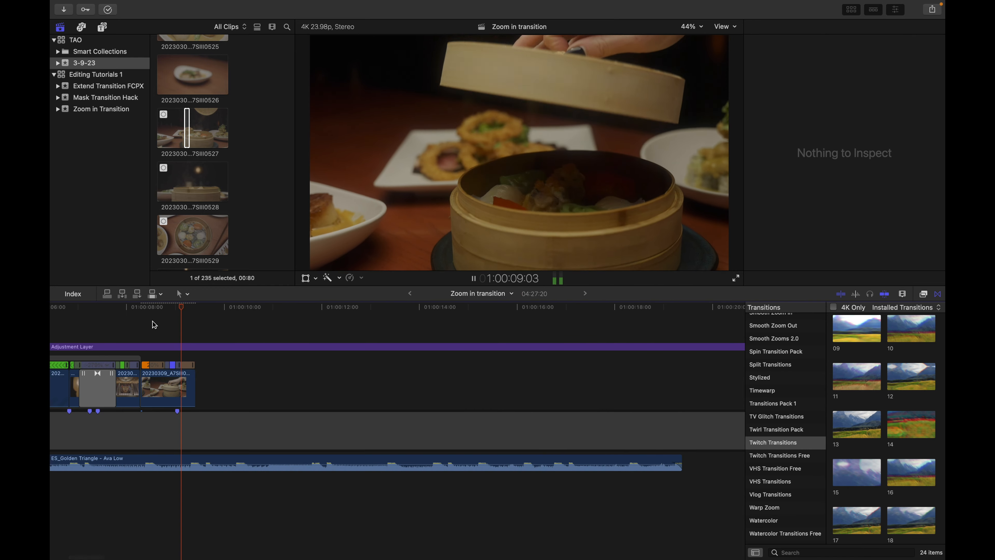
pyautogui.press('space')
# Move the reversed slow-motion clip 20230309_A7SIII0556 to directly after clip 20230309_A7SIII0527 and play its opening
pyautogui.press('super+minus')
pyautogui.press('super+minus')
pyautogui.click(424, 388)
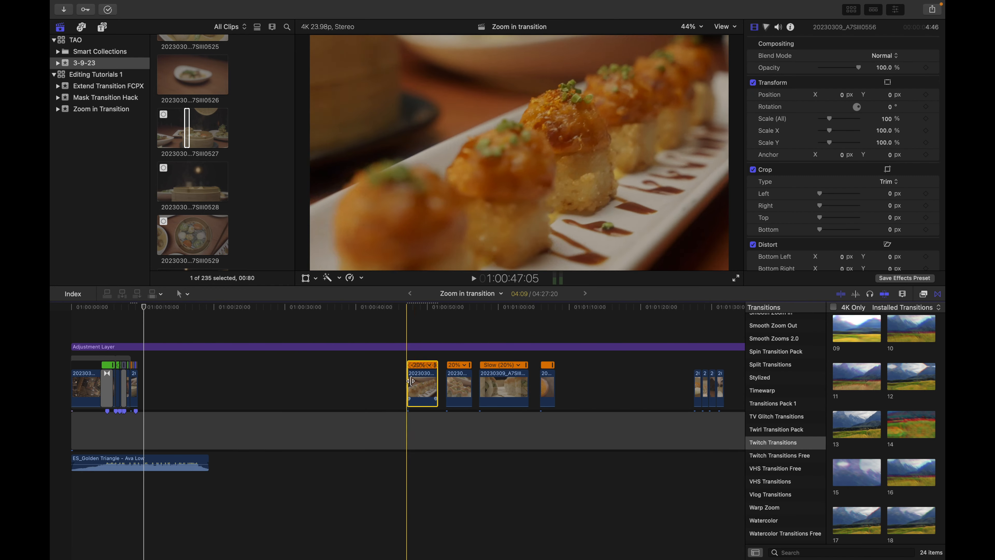
pyautogui.moveTo(421, 388); pyautogui.dragTo(153, 388)
pyautogui.press('super+equal')
pyautogui.press('super+equal')
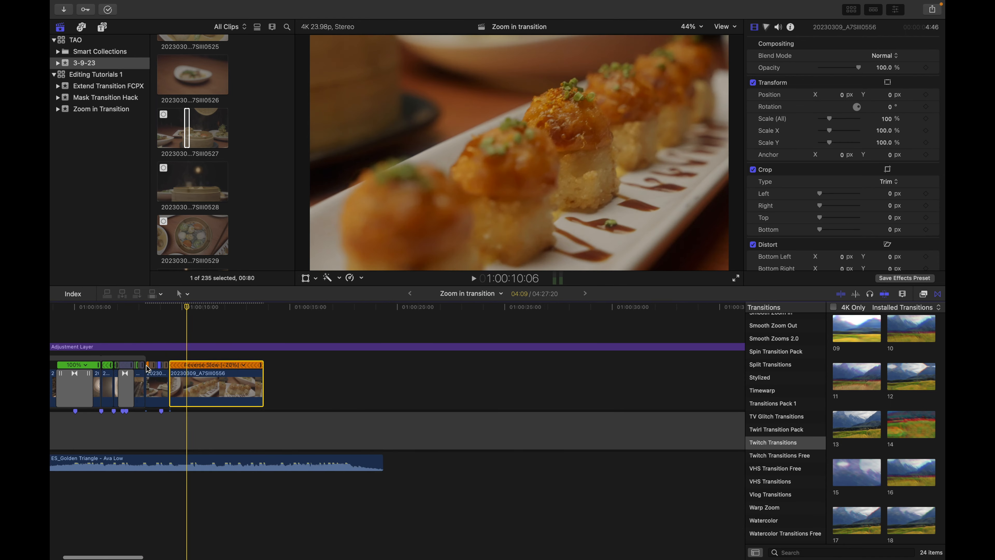
pyautogui.press('super+equal')
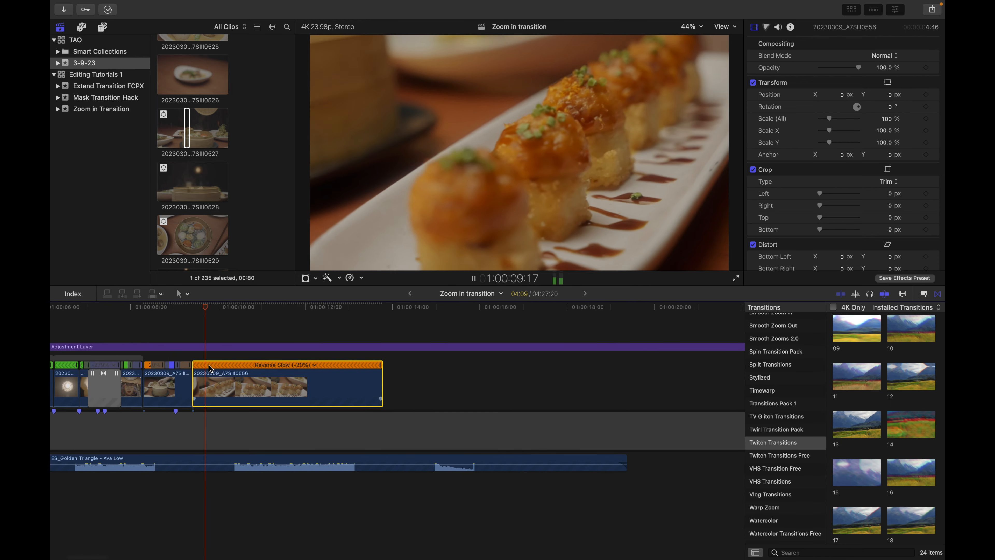
pyautogui.press('space')
pyautogui.press('space')
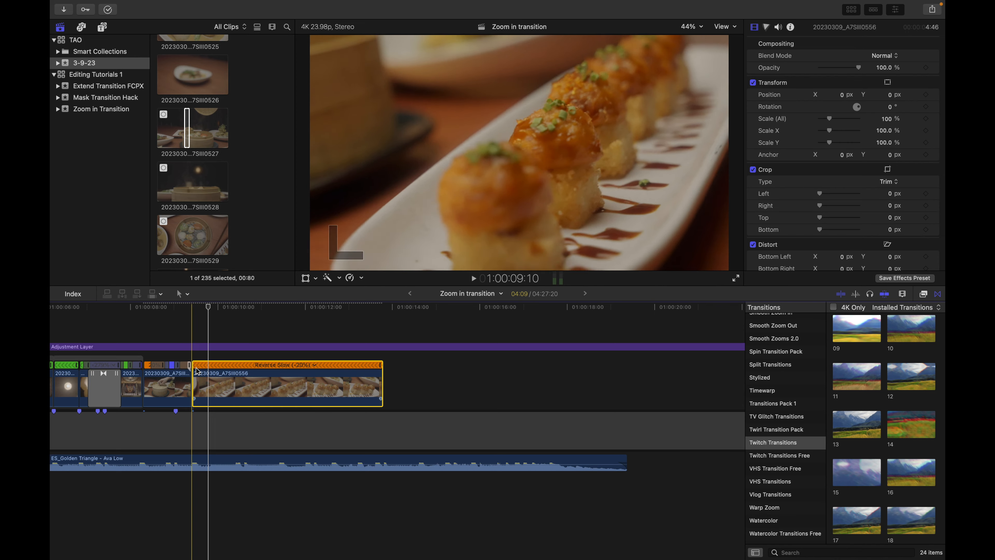
# Trim the opening of clip 20230309_A7SIII0556 to a 03:08 duration, keeping it directly after clip 20230309_A7SIII0527, and replay the cut
pyautogui.press('space')
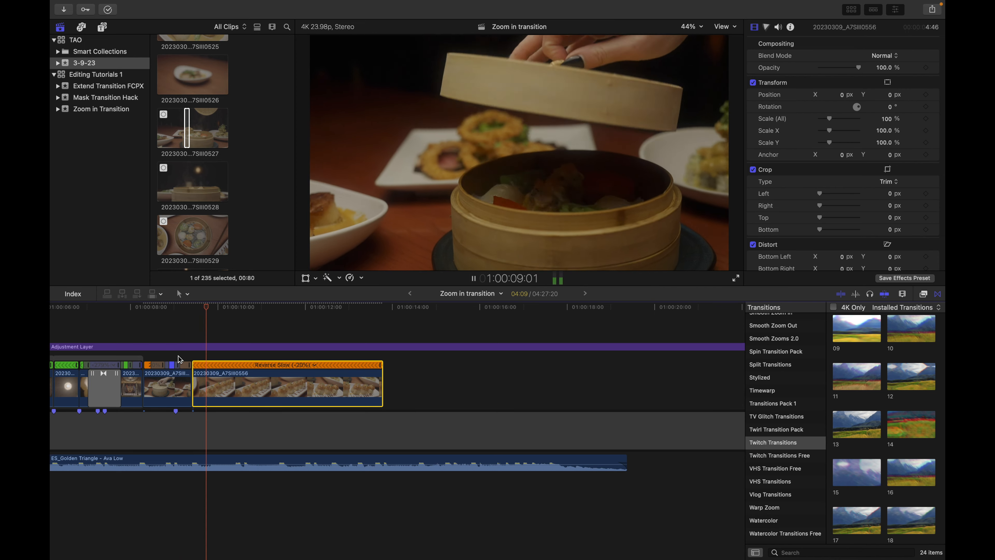
pyautogui.press('space')
pyautogui.moveTo(193, 388); pyautogui.dragTo(227, 390)
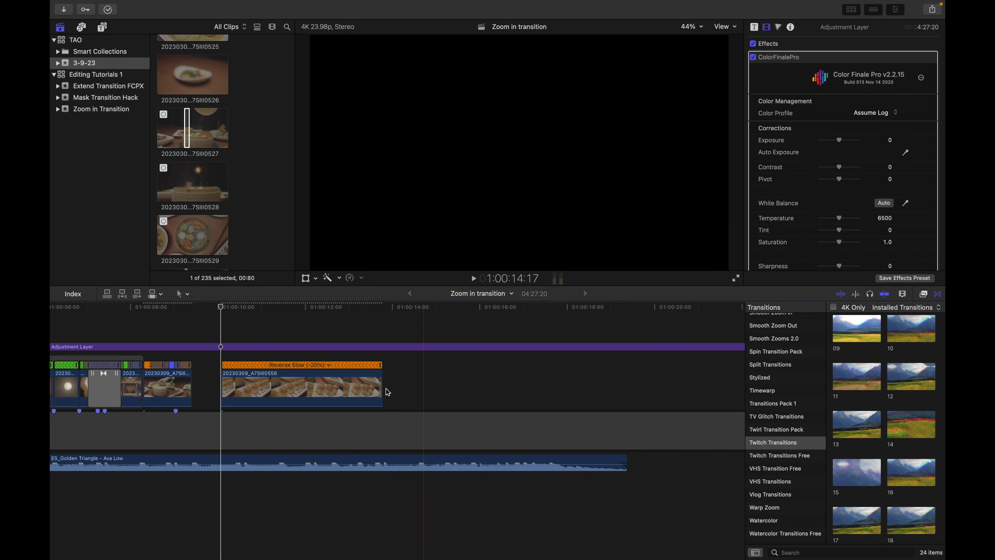
pyautogui.moveTo(257, 388); pyautogui.dragTo(228, 386)
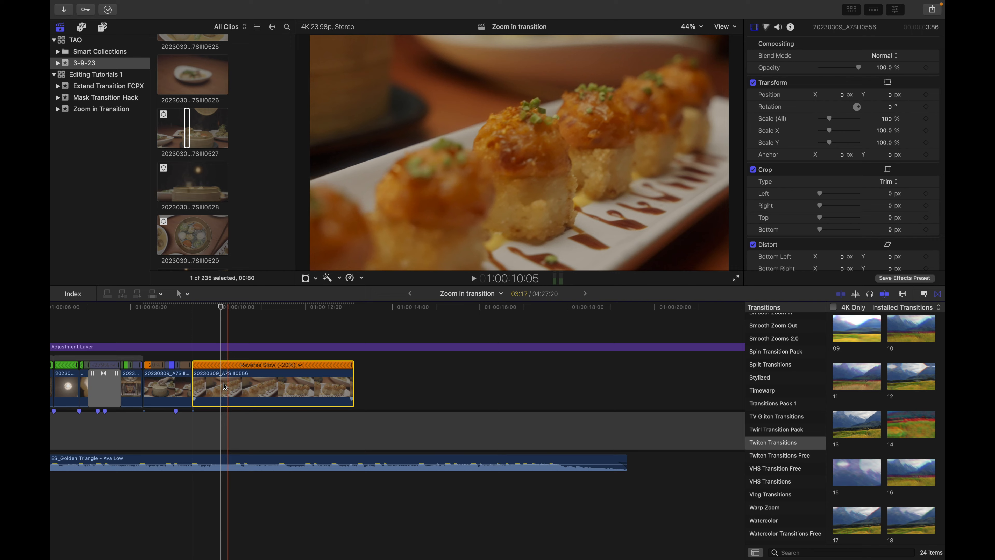
pyautogui.press('space')
pyautogui.press('l')
pyautogui.moveTo(198, 380); pyautogui.dragTo(214, 380)
pyautogui.press('space')
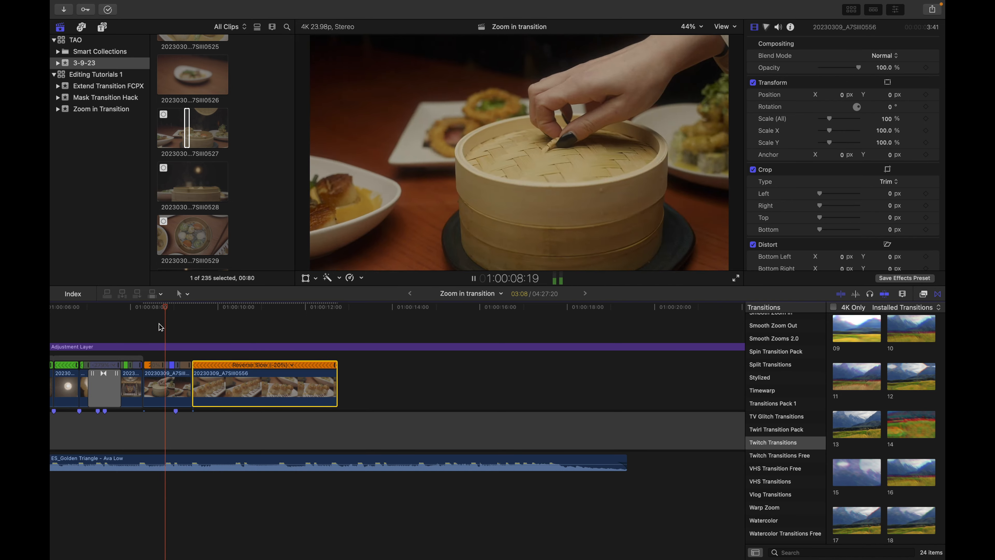
pyautogui.press('space')
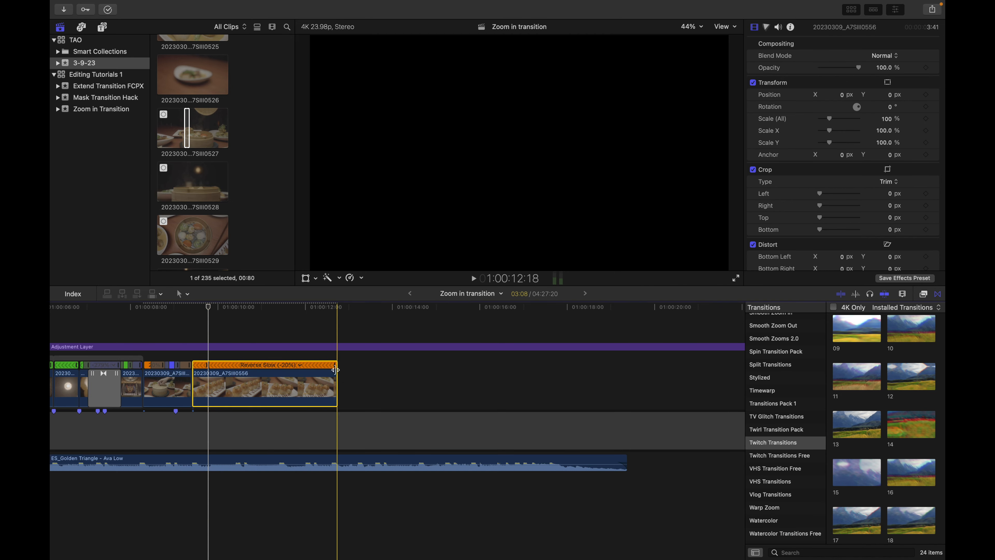
# Speed-ramp clip 20230309_A7SIII0556, compressing it from its end to a 00:12 duration, and play it
pyautogui.moveTo(335, 369); pyautogui.dragTo(226, 369)
pyautogui.press('space')
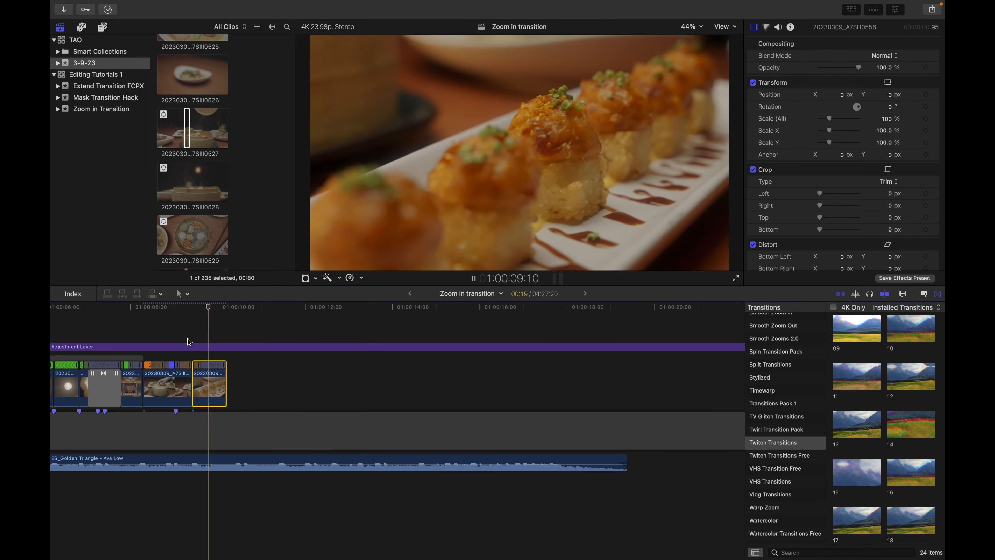
pyautogui.press('space')
pyautogui.press('super+equal')
pyautogui.press('super+equal')
pyautogui.press('super+equal')
pyautogui.moveTo(258, 365); pyautogui.dragTo(212, 366)
pyautogui.press('space')
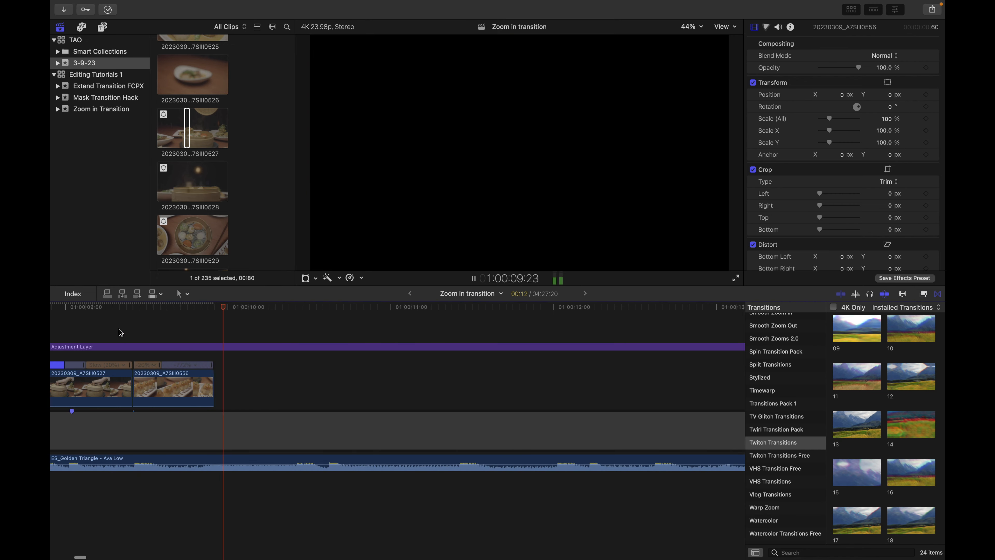
# Adjust the slow segment at clip 20230309_A7SIII0556's start, extend the clip's end to a 01:06 duration, and replay the ramp
pyautogui.click(120, 333)
pyautogui.press('space')
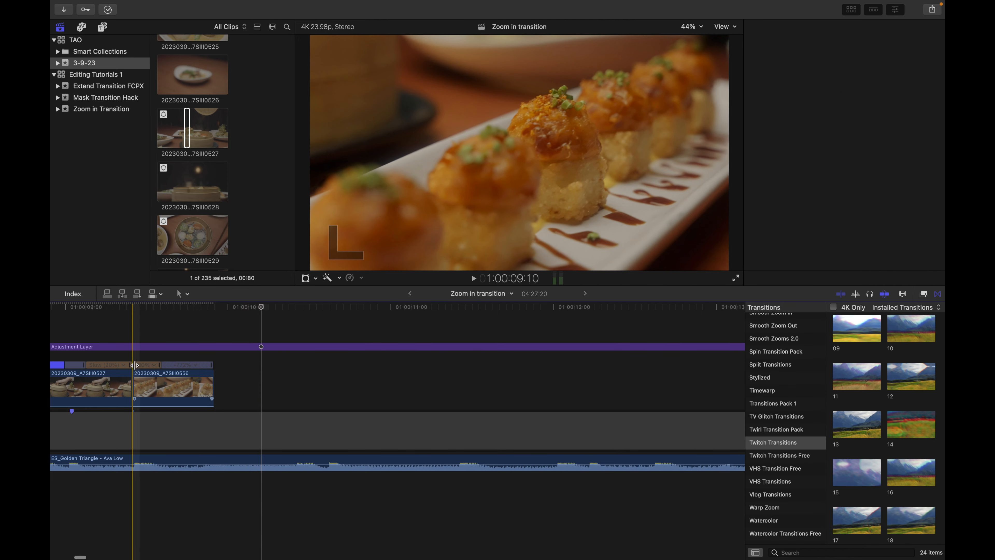
pyautogui.moveTo(134, 365); pyautogui.dragTo(158, 369)
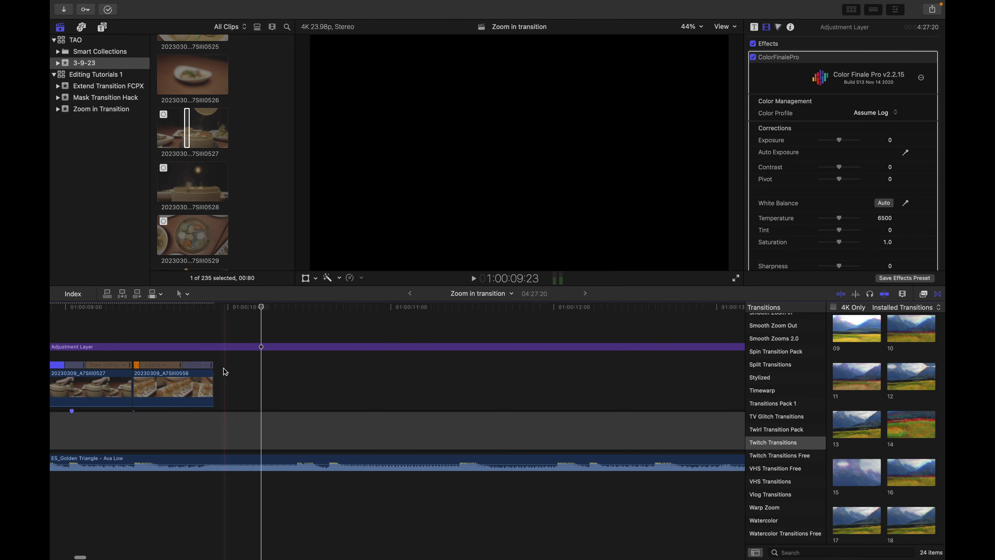
pyautogui.moveTo(213, 382); pyautogui.dragTo(335, 370)
pyautogui.press('space')
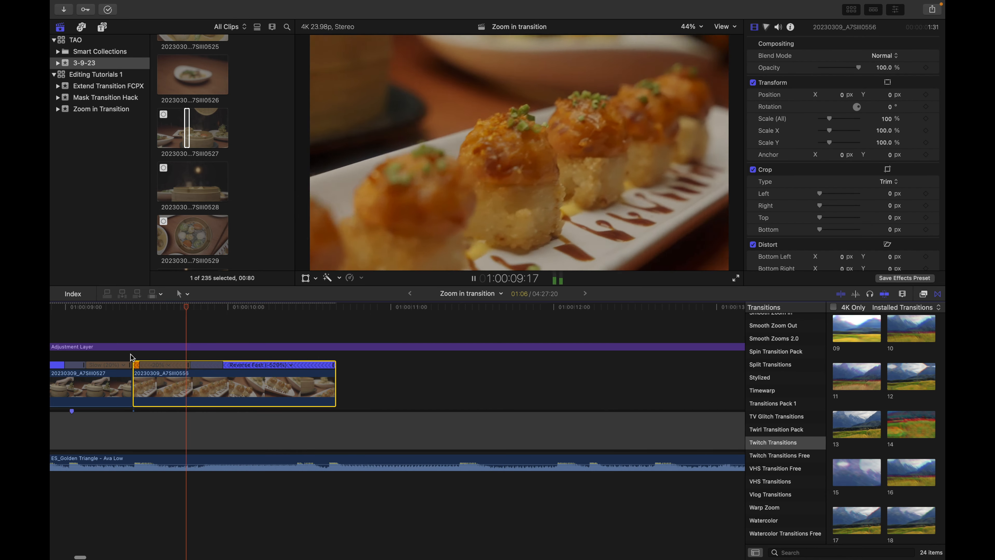
pyautogui.press('space')
pyautogui.press('space')
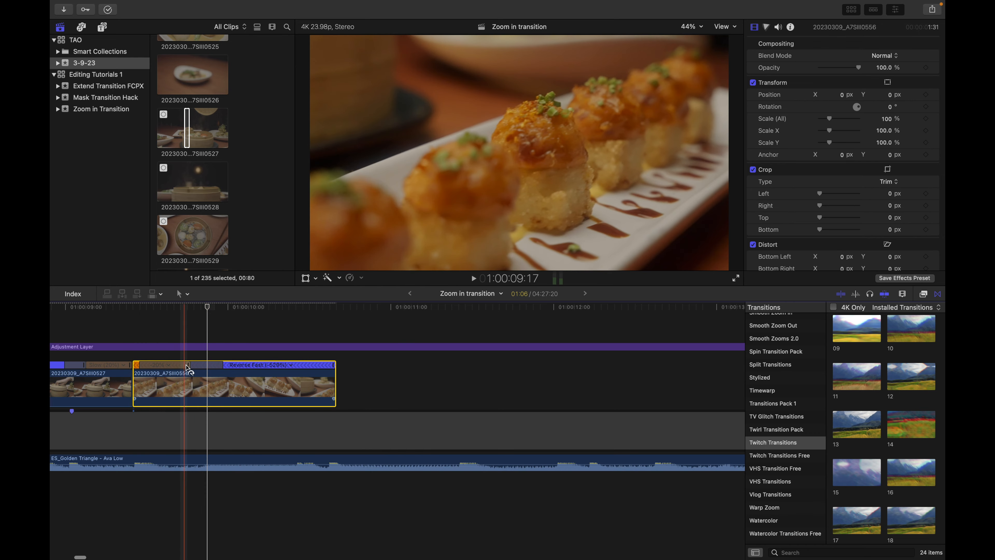
# Shorten the opening slow segment of clip 20230309_A7SIII0556 for a 01:04 duration and review the cut and ramp
pyautogui.moveTo(134, 364); pyautogui.dragTo(151, 390)
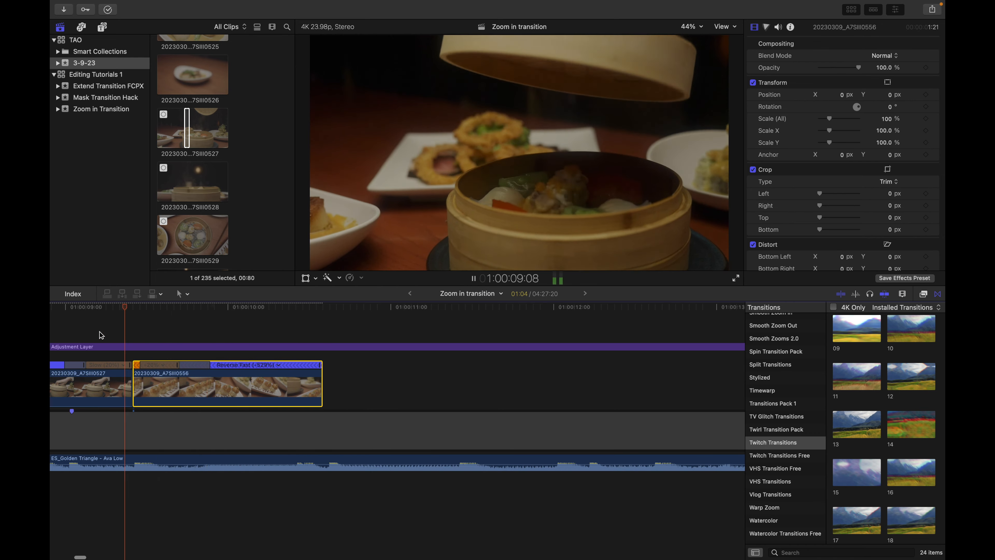
pyautogui.press('space')
pyautogui.press('space')
pyautogui.press('space')
pyautogui.press('space')
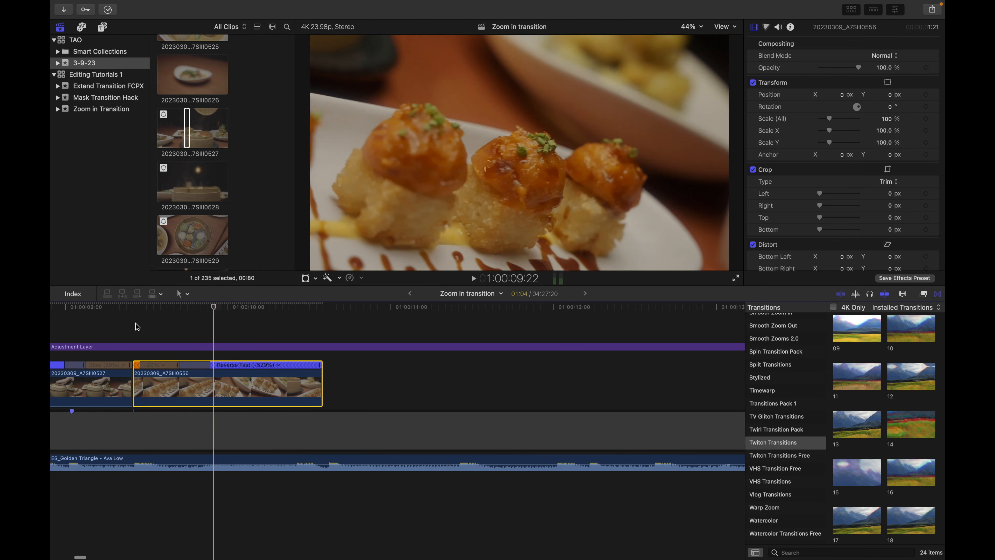
pyautogui.press('space')
pyautogui.press('Right')
pyautogui.press('Right')
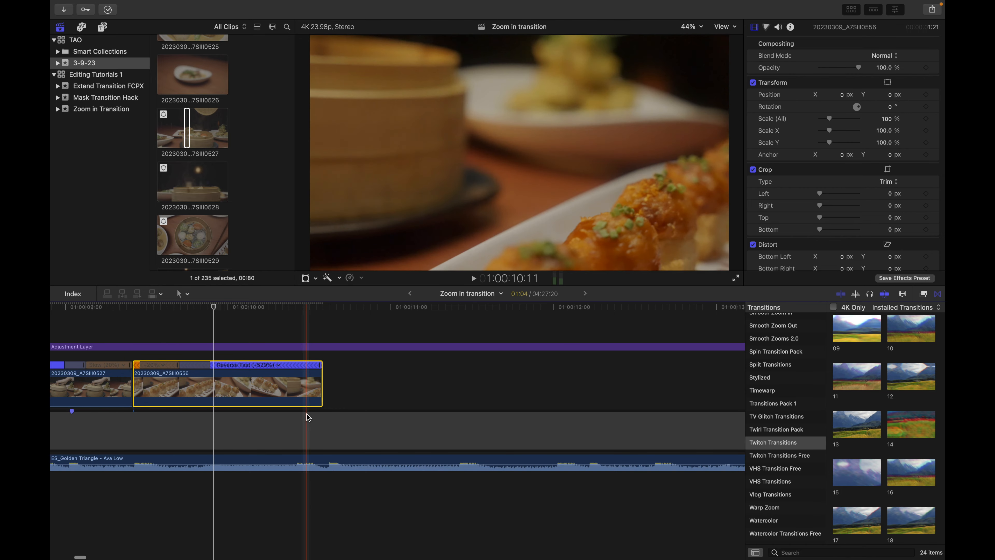
# Trim the end of clip 20230309_A7SIII0556 and stretch its last speed segment to give a 00:15 duration
pyautogui.moveTo(320, 385); pyautogui.dragTo(219, 384)
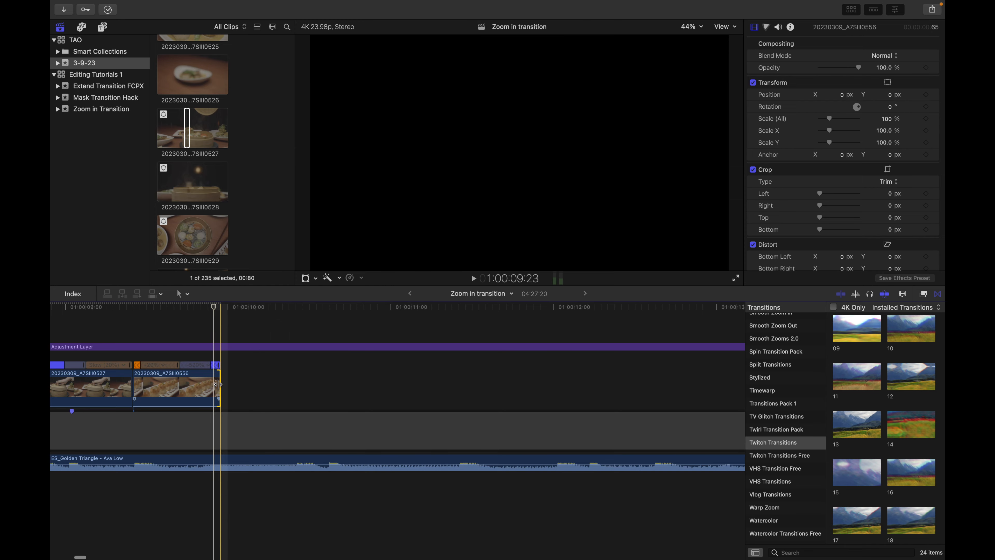
pyautogui.press('space')
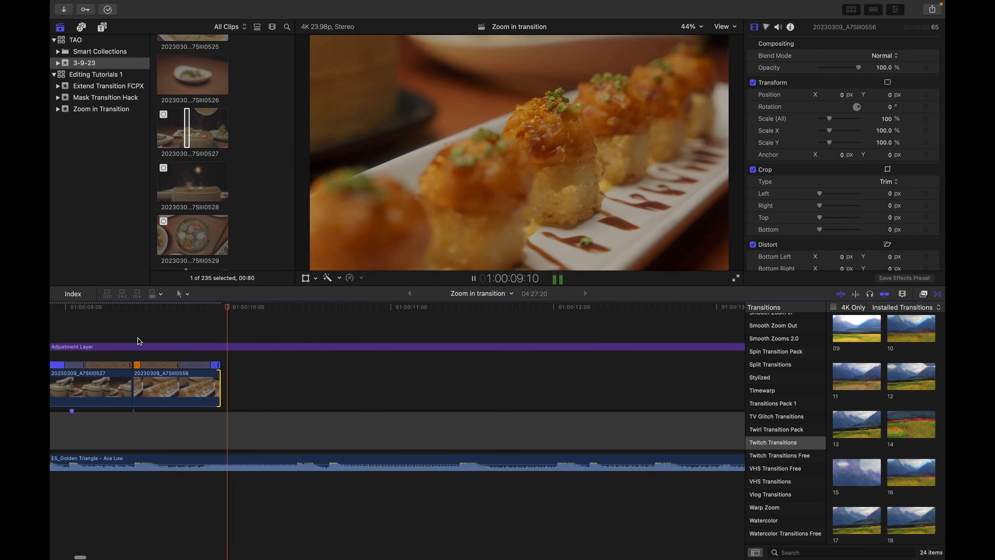
pyautogui.moveTo(218, 365); pyautogui.dragTo(232, 368)
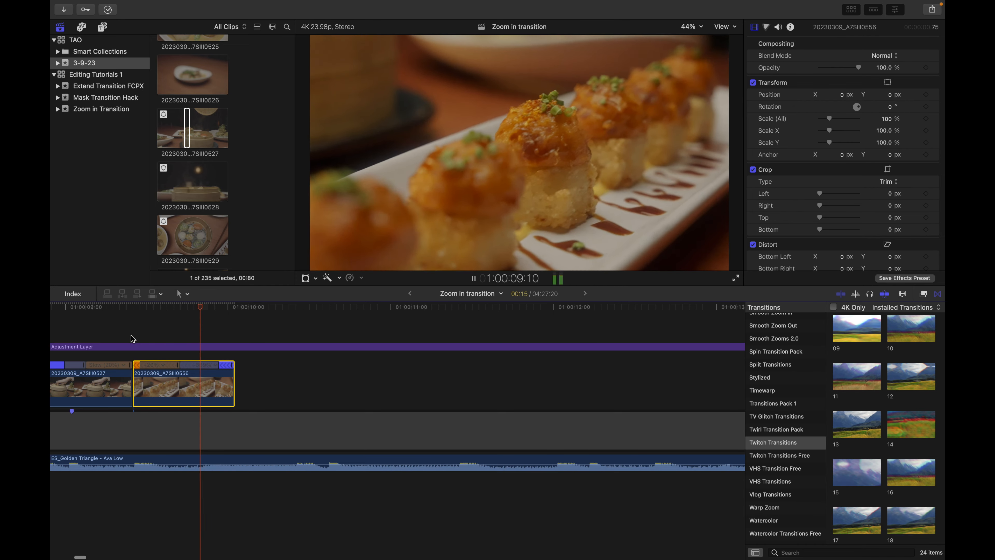
pyautogui.moveTo(234, 384); pyautogui.dragTo(233, 384)
pyautogui.click(233, 371)
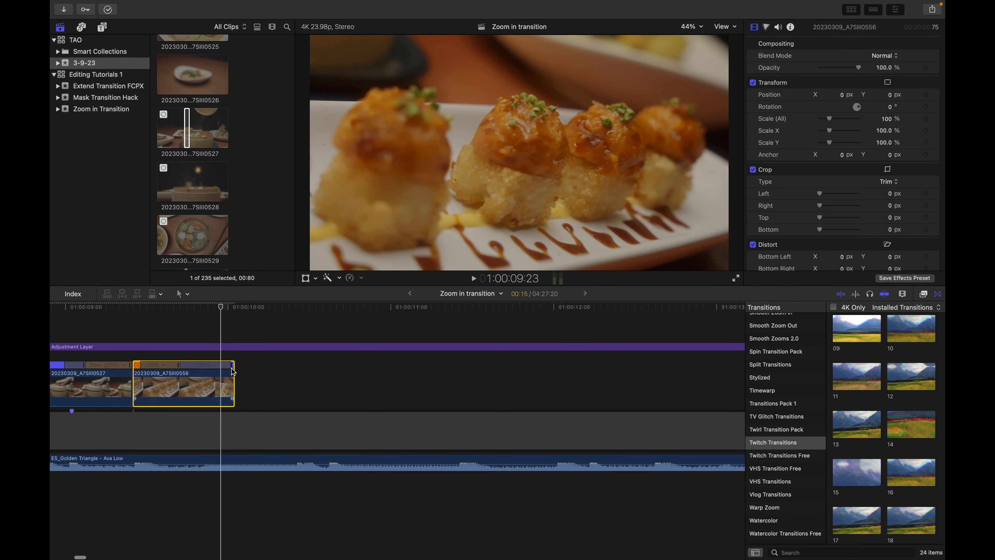
# Enable Stabilization on clip 20230309_A7SIII0556 with the SmoothCam method and replay the cut into it
pyautogui.press('space')
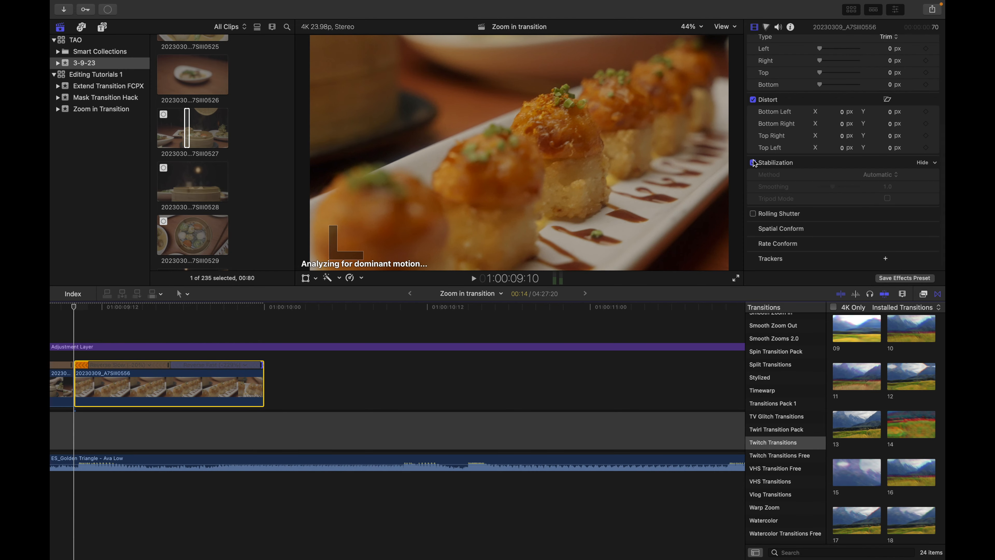
pyautogui.click(86, 324)
pyautogui.press('space')
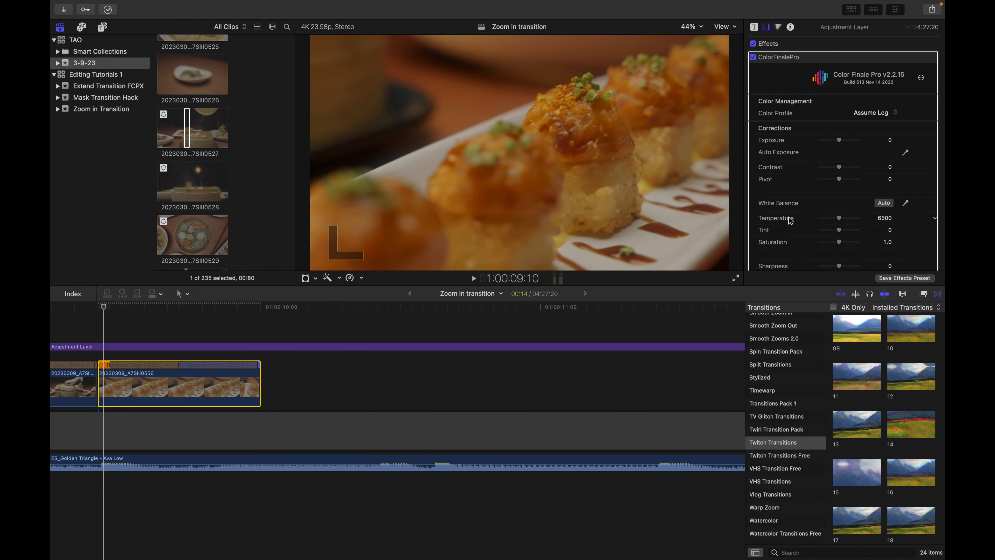
pyautogui.scroll(-10, 790, 217)
pyautogui.click(887, 176)
pyautogui.click(877, 190)
pyautogui.press('space')
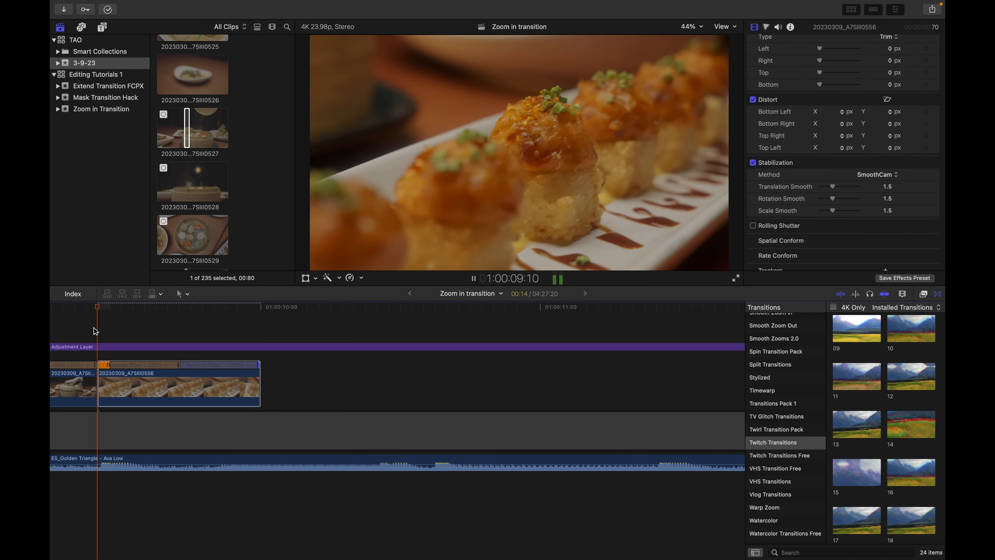
pyautogui.click(94, 329)
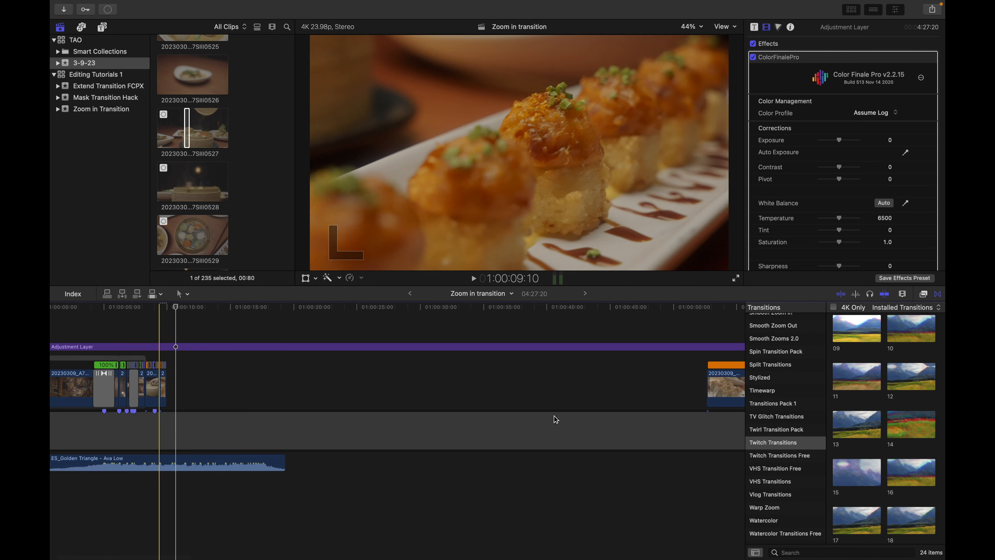
# Move the reversed 20% slow-motion clip 20230309_A7SIII0555 directly after clip 20230309_A7SIII0556 and speed-ramp it down to 00:17
pyautogui.moveTo(719, 383); pyautogui.dragTo(220, 382)
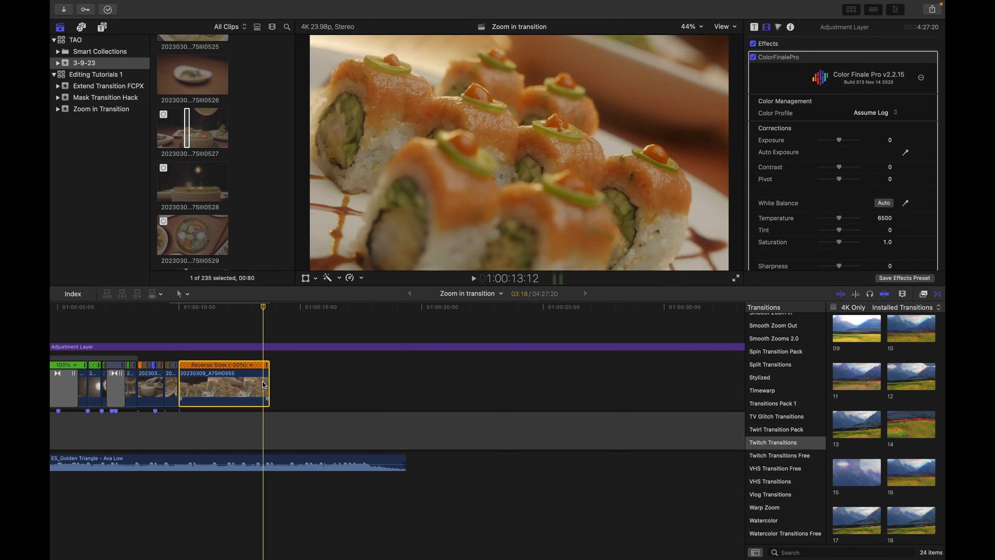
pyautogui.click(264, 385)
pyautogui.moveTo(263, 373); pyautogui.dragTo(179, 372)
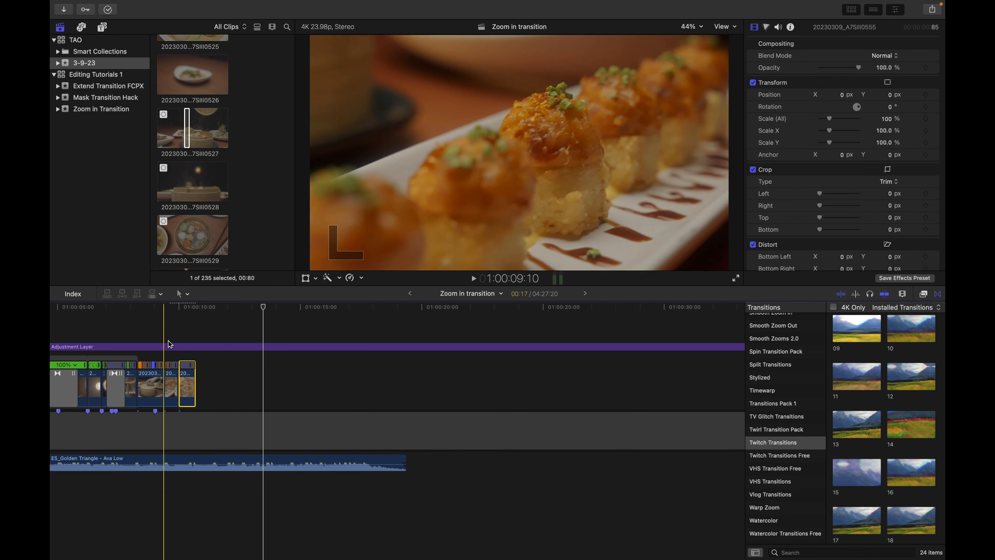
pyautogui.press('space')
# Trim the start of clip 20230309_A7SIII0555, adjust its speed segment, and trim its end to 01:00:10:15
pyautogui.press('super+equal')
pyautogui.moveTo(201, 383); pyautogui.dragTo(194, 383)
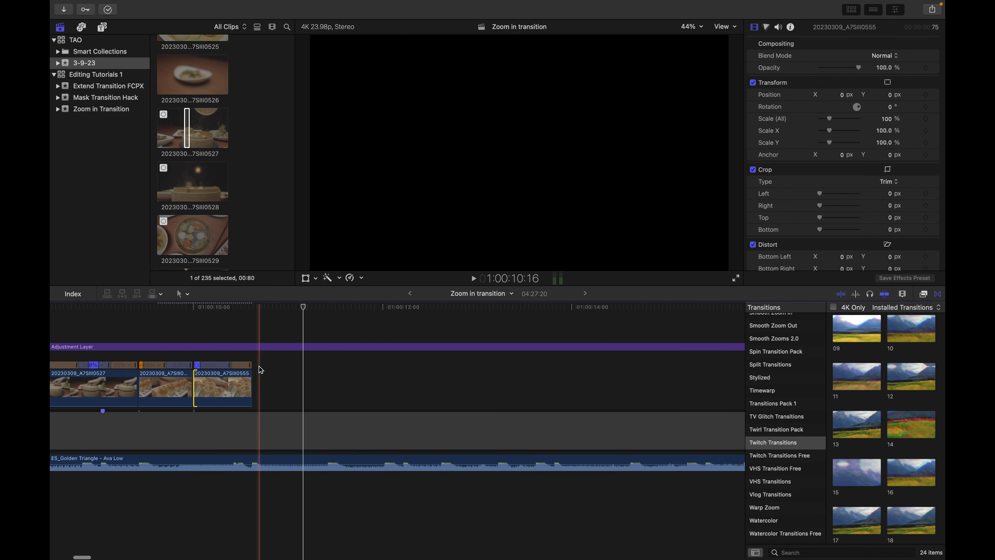
pyautogui.click(251, 384)
pyautogui.click(254, 373)
pyautogui.moveTo(254, 383); pyautogui.dragTo(357, 383)
pyautogui.moveTo(275, 365); pyautogui.dragTo(247, 364)
pyautogui.moveTo(357, 387); pyautogui.dragTo(253, 386)
pyautogui.press('super+equal')
pyautogui.press('super+equal')
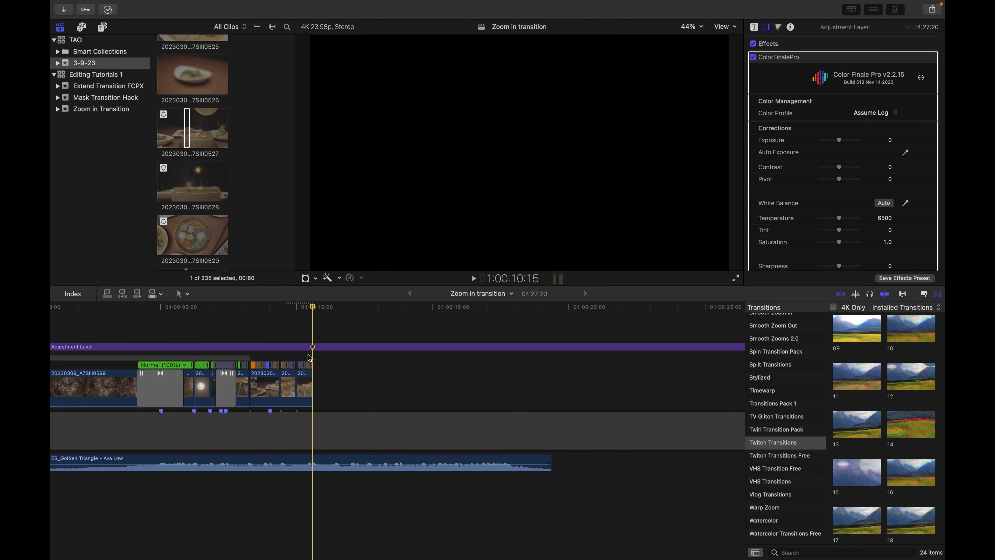
# Reverse the 20% slow-motion clip 20230309_A7SIII0561 and move it directly after clip 20230309_A7SIII0555
pyautogui.click(307, 356)
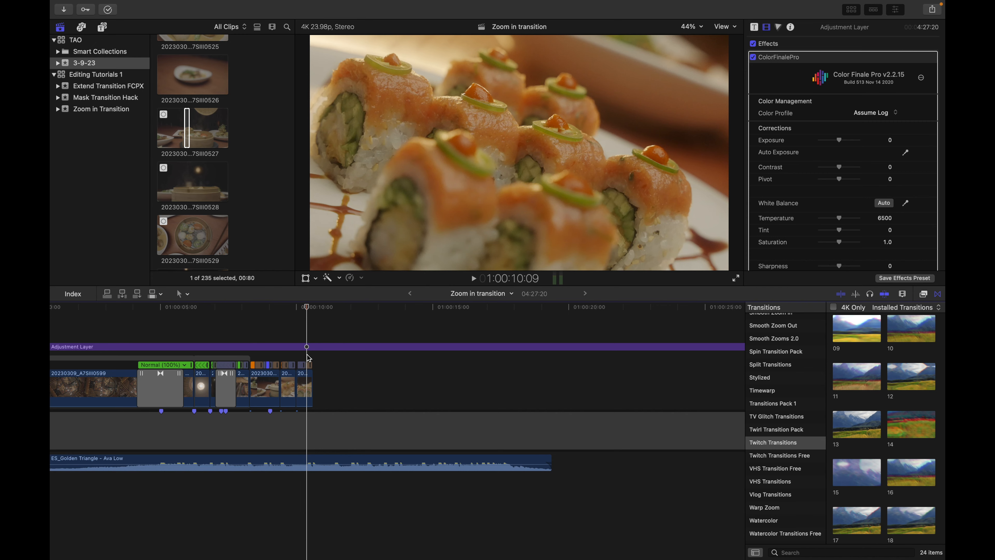
pyautogui.hscroll(5, 307, 354)
pyautogui.press('super+minus')
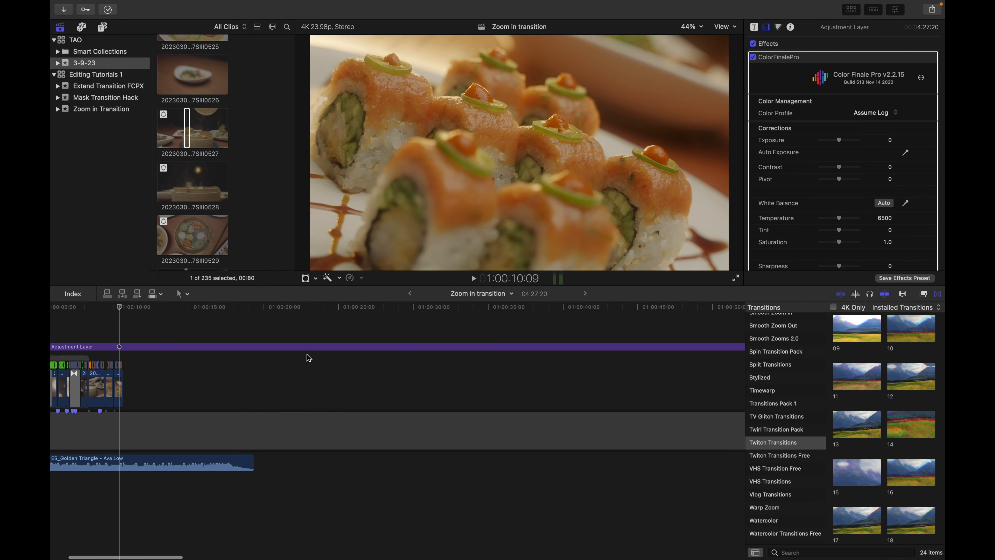
pyautogui.press('super+minus')
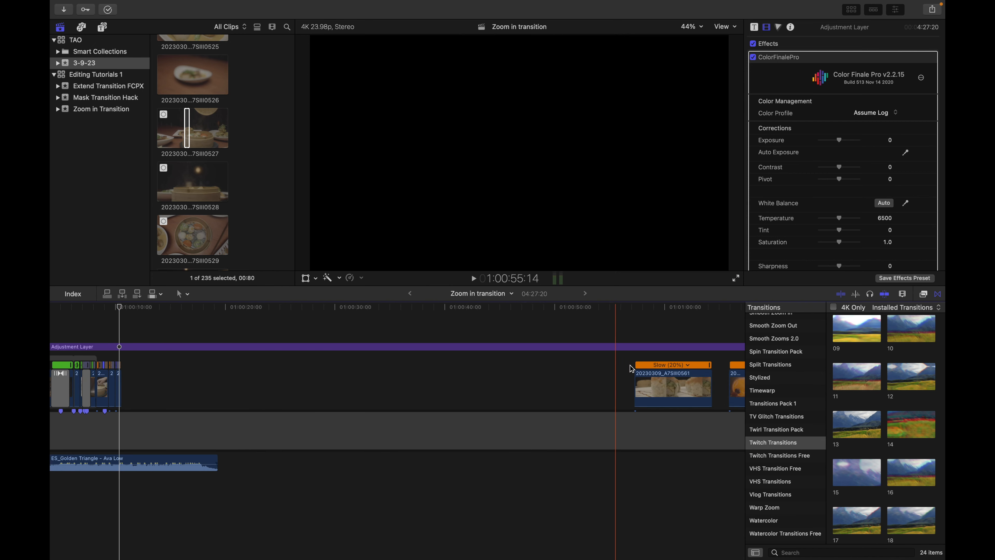
pyautogui.moveTo(678, 389); pyautogui.dragTo(175, 390)
pyautogui.click(351, 277)
pyautogui.click(373, 358)
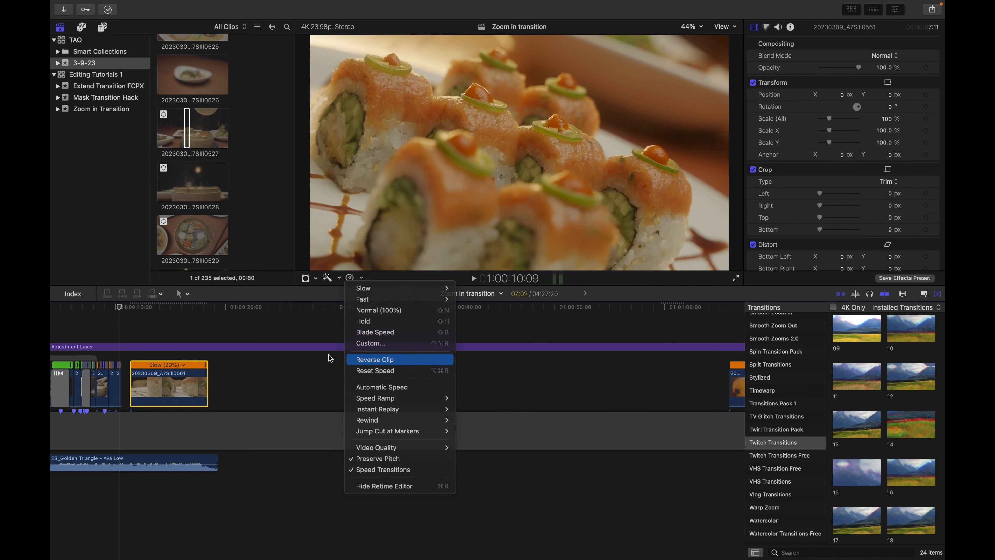
pyautogui.press('super+equal')
pyautogui.press('super+equal')
pyautogui.press('super+equal')
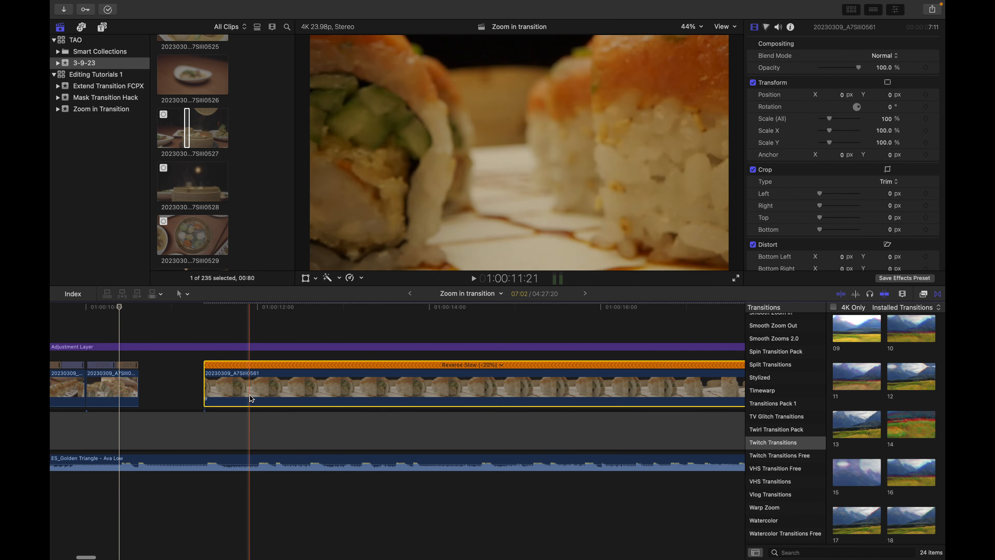
pyautogui.moveTo(250, 396); pyautogui.dragTo(180, 397)
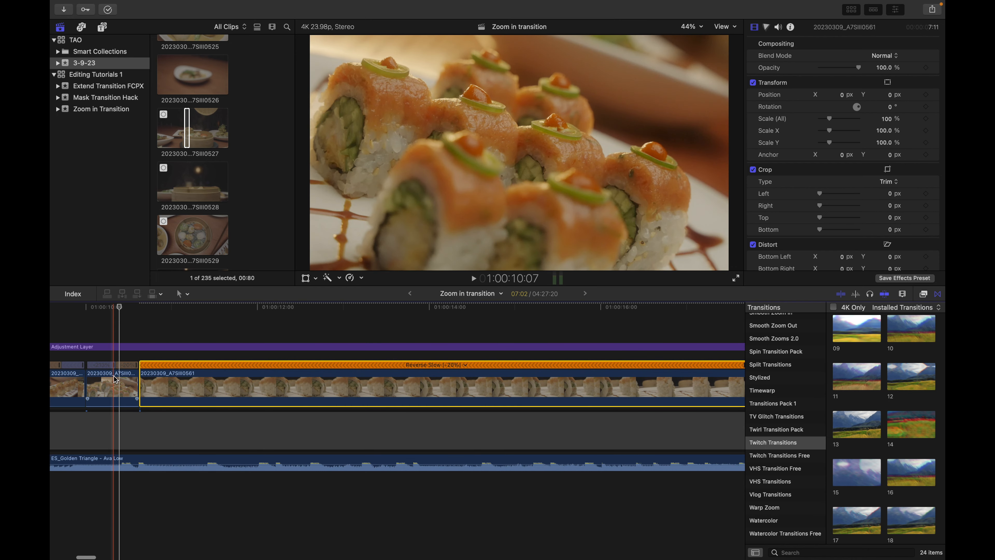
# Trim clip 20230309_A7SIII0561 to a 04:04 duration, replay it, and shorten it further from its end
pyautogui.press('super+minus')
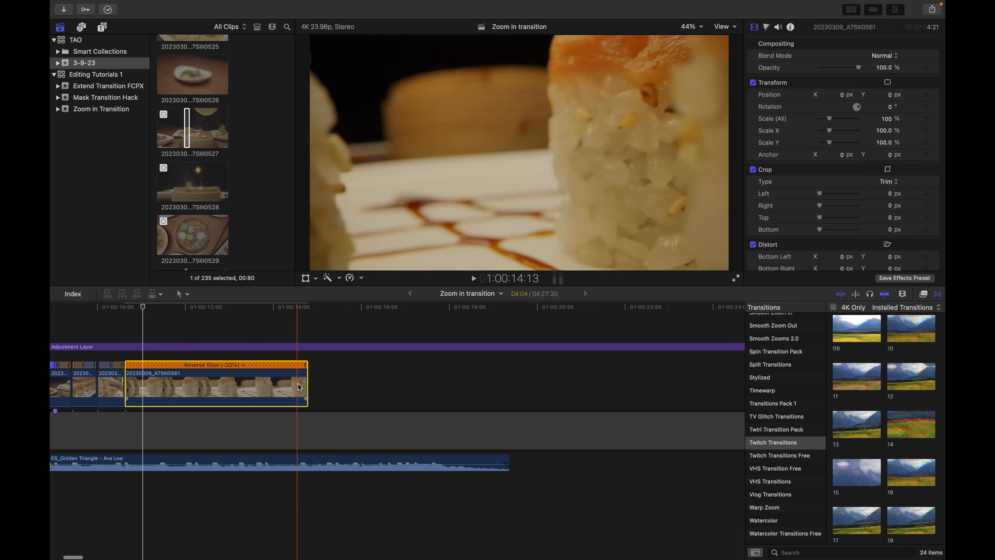
pyautogui.press('space')
pyautogui.press('super+equal')
pyautogui.press('space')
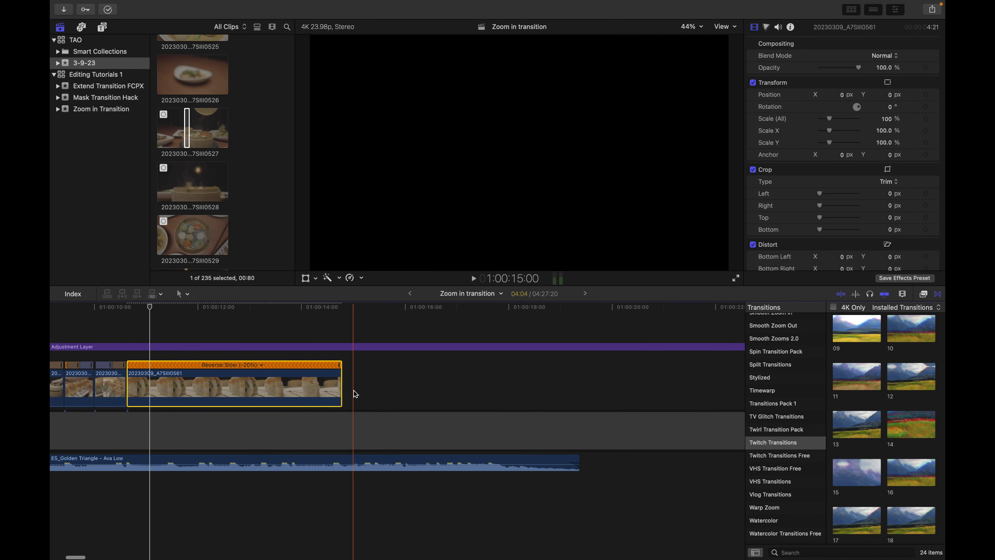
pyautogui.moveTo(344, 374); pyautogui.dragTo(166, 382)
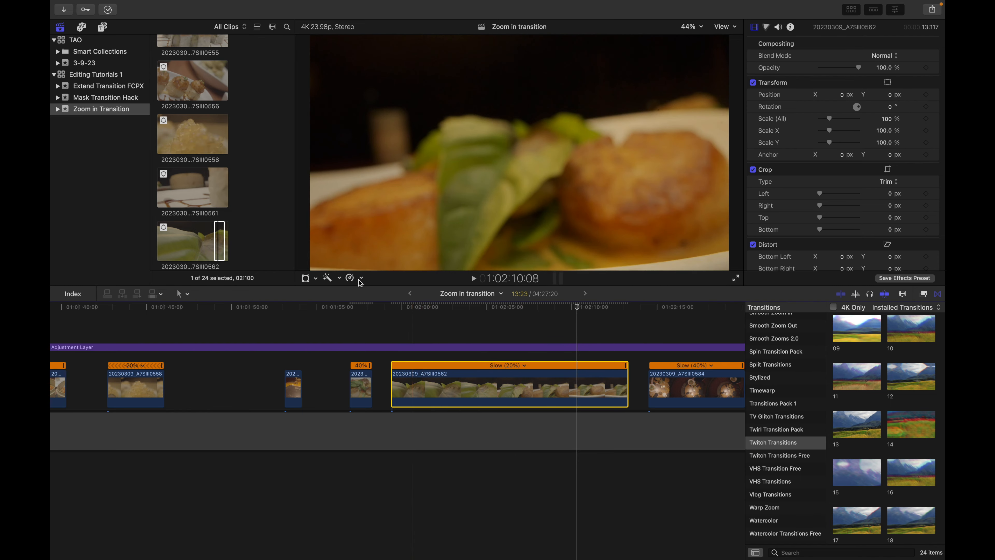
# Reverse the 20% slow-motion clip 20230309_A7SIII0562 and trim its start to 01:02:04:04
pyautogui.click(350, 277)
pyautogui.click(395, 360)
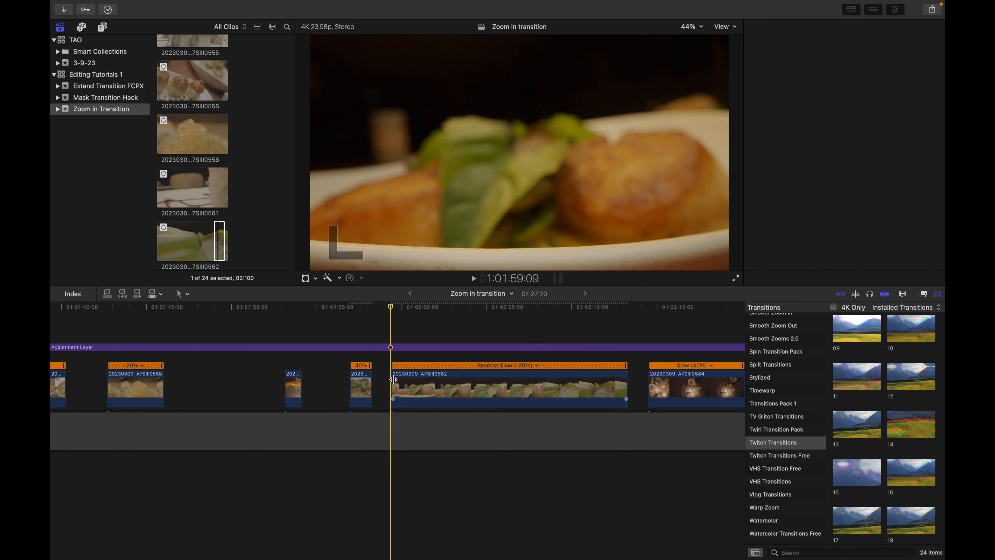
pyautogui.moveTo(392, 387); pyautogui.dragTo(479, 380)
pyautogui.click(506, 383)
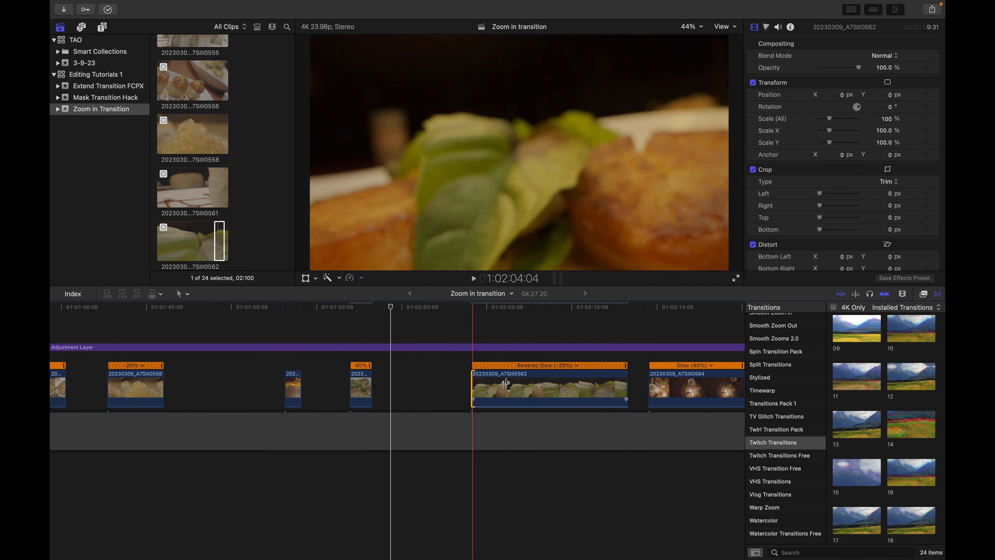
pyautogui.press('Delete')
# Move reversed clip 20230309_A7SIII0562 directly after clip 20230309_A7SIII0561, speed it up to -866%, and play back that part of the sequence
pyautogui.press('super+minus')
pyautogui.press('super+minus')
pyautogui.press('super+minus')
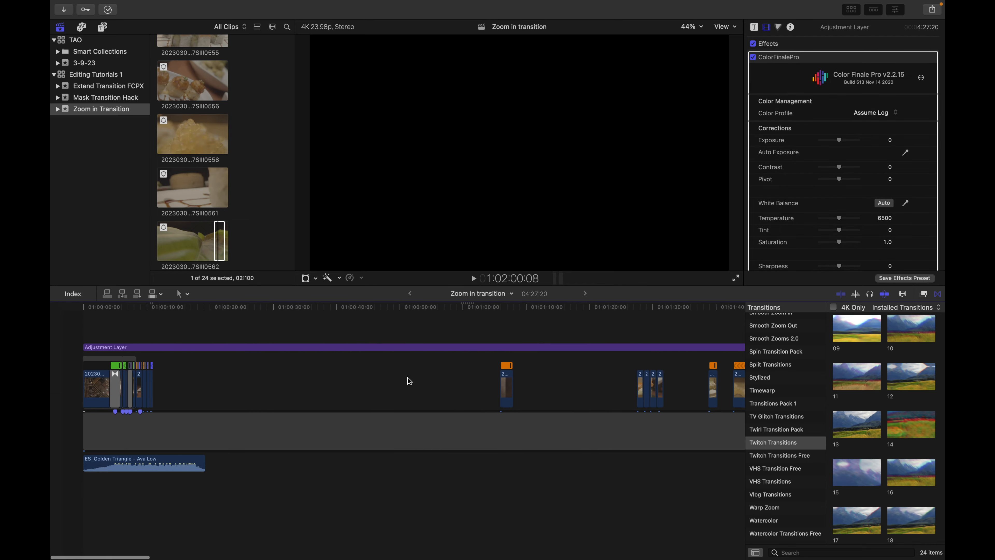
pyautogui.click(137, 357)
pyautogui.press('super+equal')
pyautogui.press('super+equal')
pyautogui.press('super+equal')
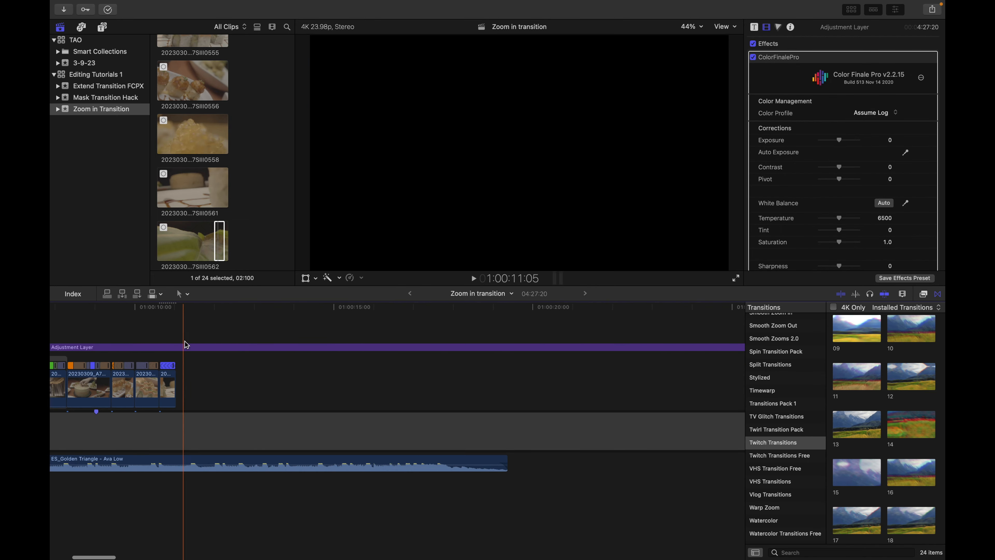
pyautogui.click(174, 338)
pyautogui.press('super+equal')
pyautogui.press('super+equal')
pyautogui.press('space')
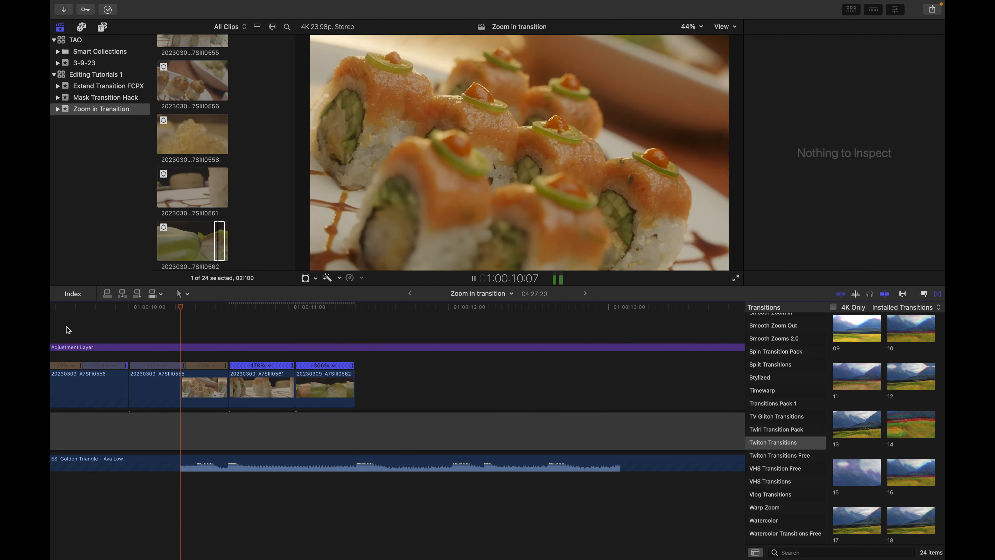
# Place clips 20230309_A7SIII0570, 0566, 0575 and 0574 in the main storyline directly after clip 20230309_A7SIII0562 and play them
pyautogui.press('super+minus')
pyautogui.press('super+minus')
pyautogui.press('super+minus')
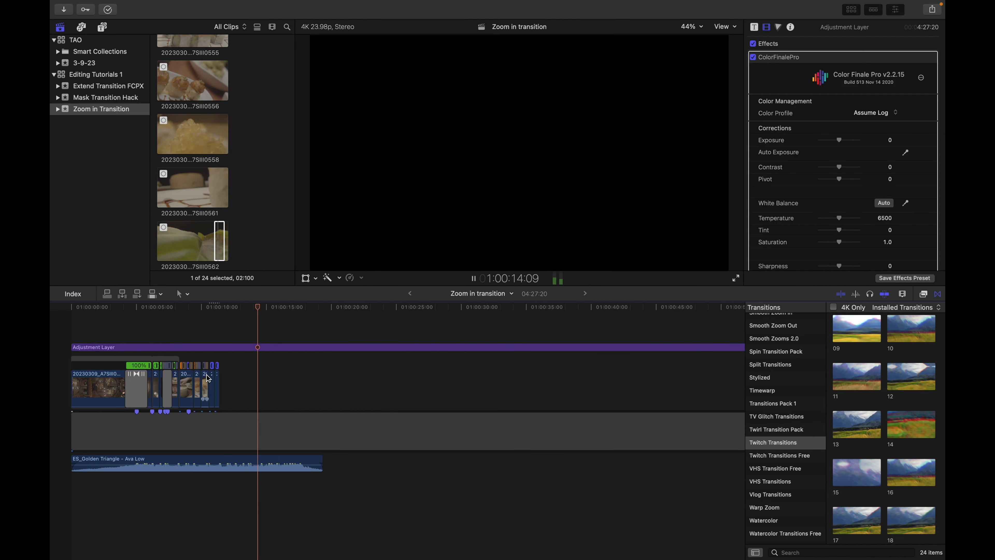
pyautogui.press('super+minus')
pyautogui.press('super+minus')
pyautogui.press('super+minus')
pyautogui.moveTo(188, 380); pyautogui.dragTo(350, 383)
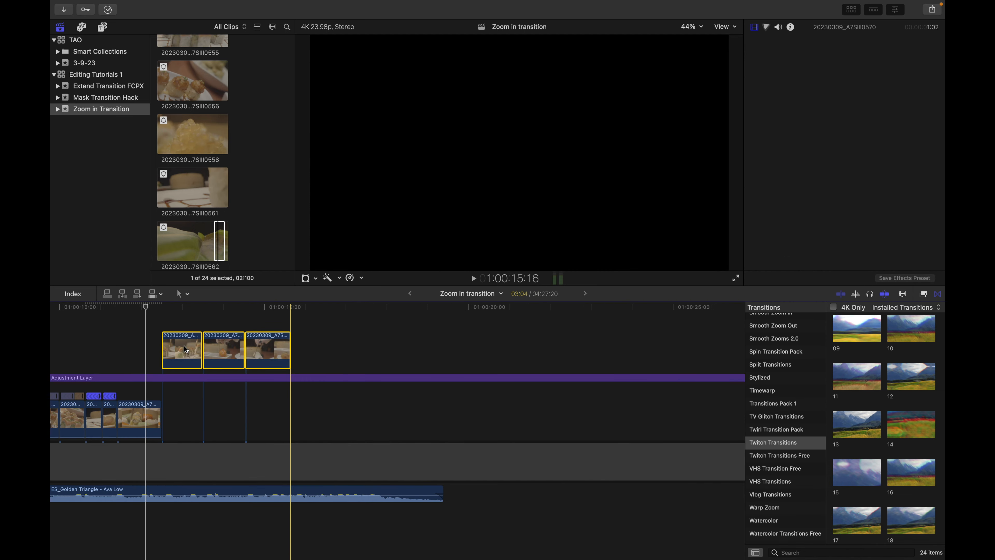
pyautogui.moveTo(184, 346); pyautogui.dragTo(188, 398)
pyautogui.press('super+equal')
pyautogui.click(116, 372)
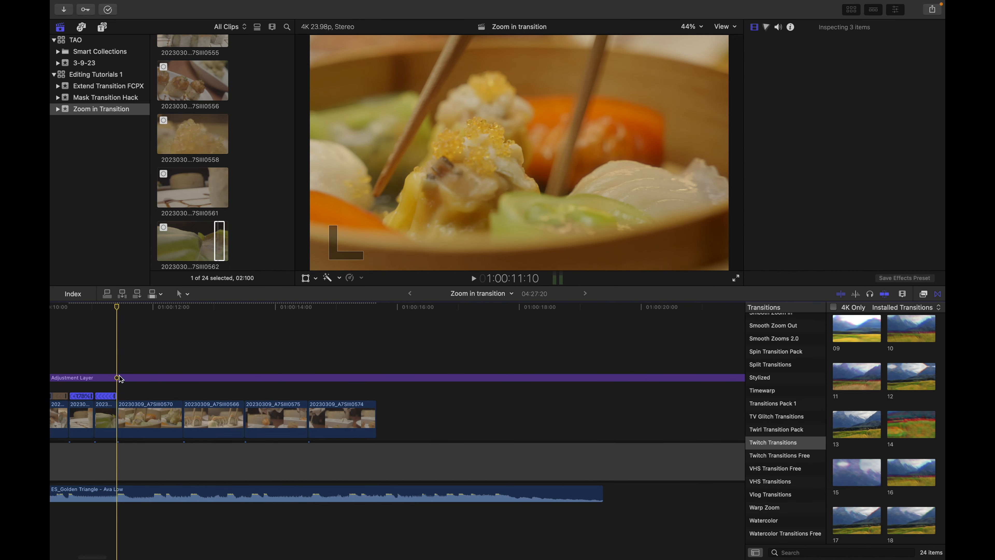
pyautogui.press('space')
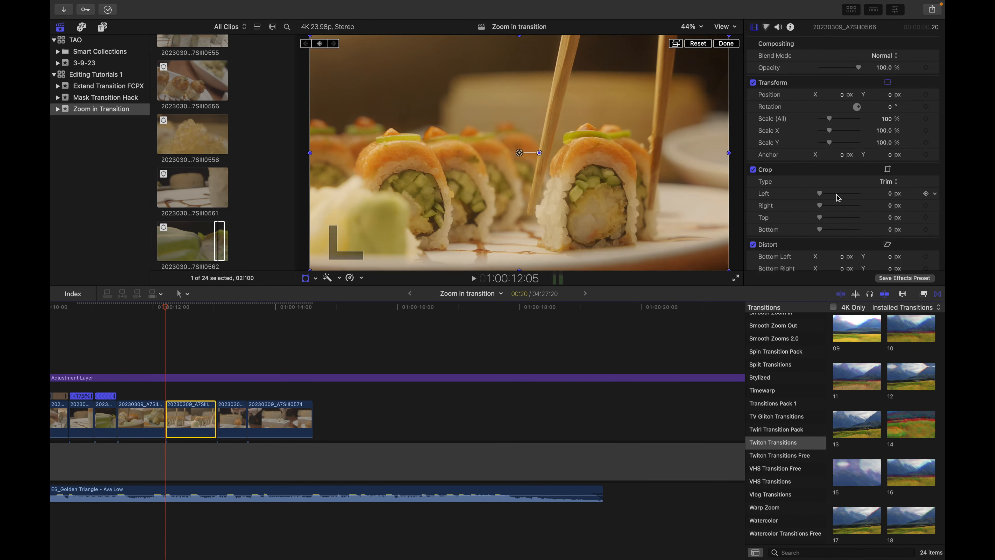
# Add Transform keyframes to clip 20230309_A7SIII0566 and trim the end of clip 20230309_A7SIII0575 to the music beat
pyautogui.press('space')
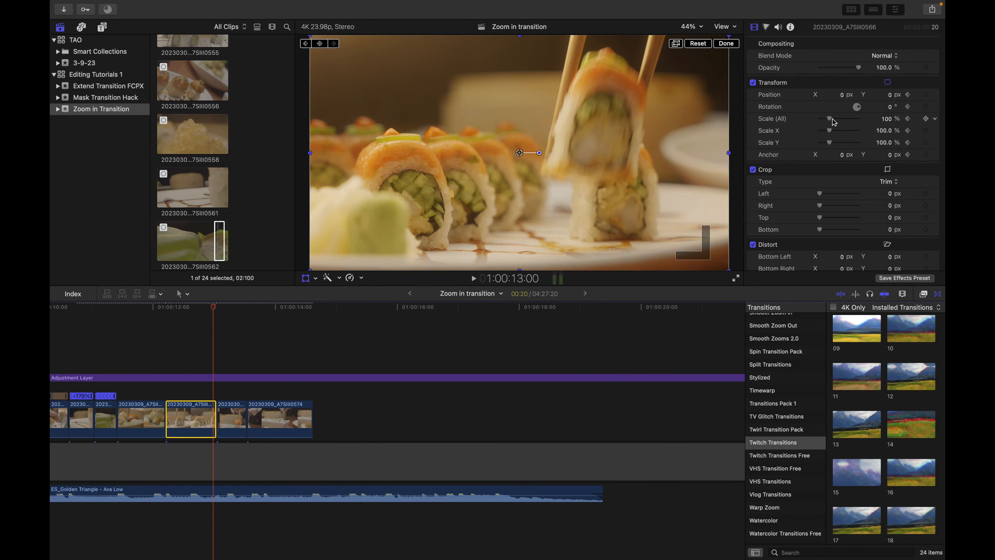
pyautogui.click(167, 351)
pyautogui.press('space')
pyautogui.moveTo(247, 401); pyautogui.dragTo(230, 401)
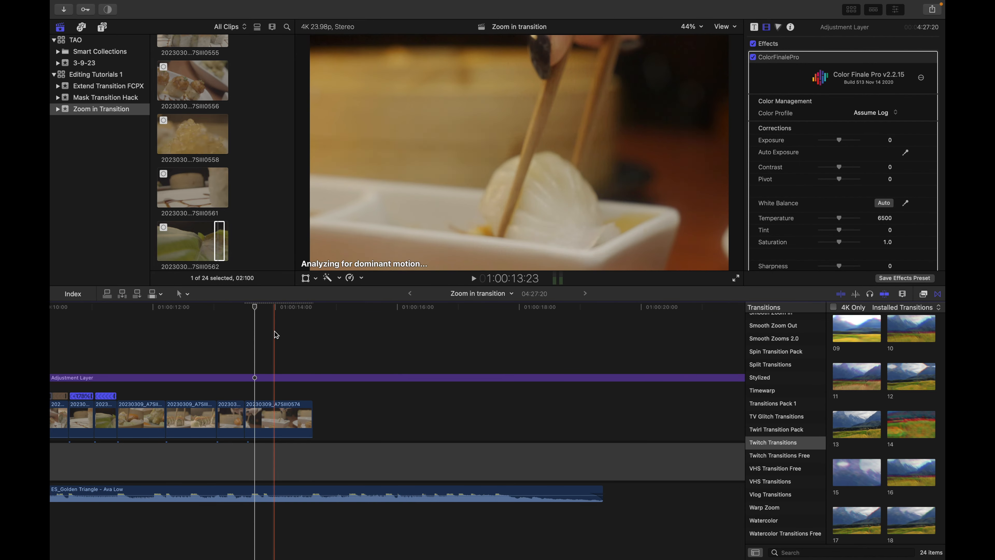
pyautogui.click(244, 333)
pyautogui.press('space')
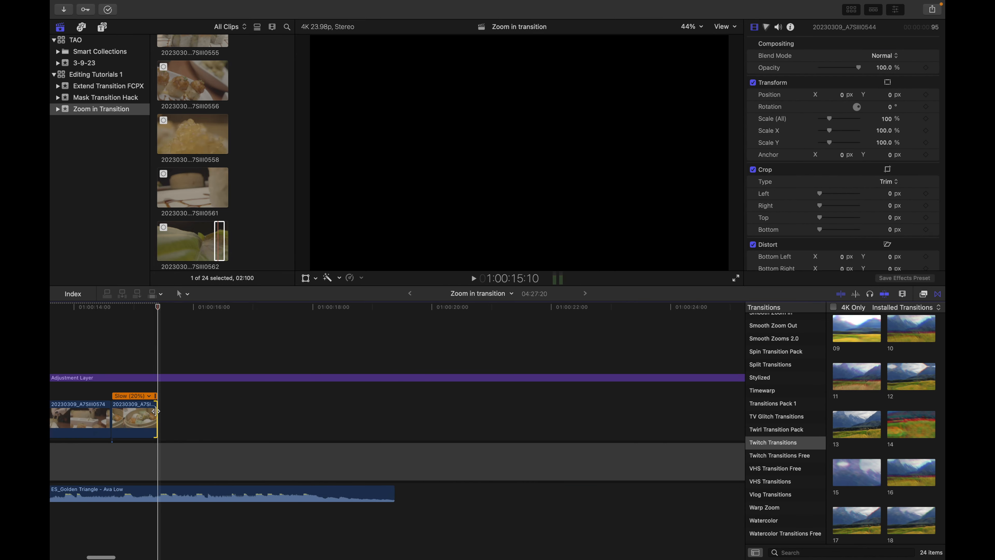
# Move the reversed -20% slow-motion clip 20230309_A7SIII0558 directly after clip 20230309_A7SIII0544 and play it
pyautogui.press('super+minus')
pyautogui.press('super+minus')
pyautogui.press('super+minus')
pyautogui.press('super+minus')
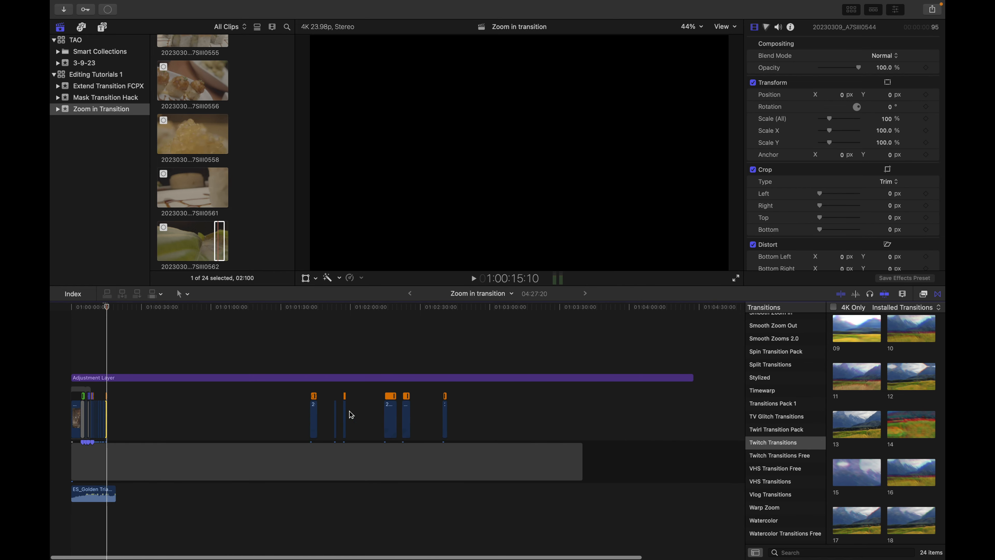
pyautogui.moveTo(313, 410); pyautogui.dragTo(111, 406)
pyautogui.press('super+equal')
pyautogui.press('super+equal')
pyautogui.press('super+equal')
pyautogui.press('super+equal')
pyautogui.press('space')
pyautogui.press('super+equal')
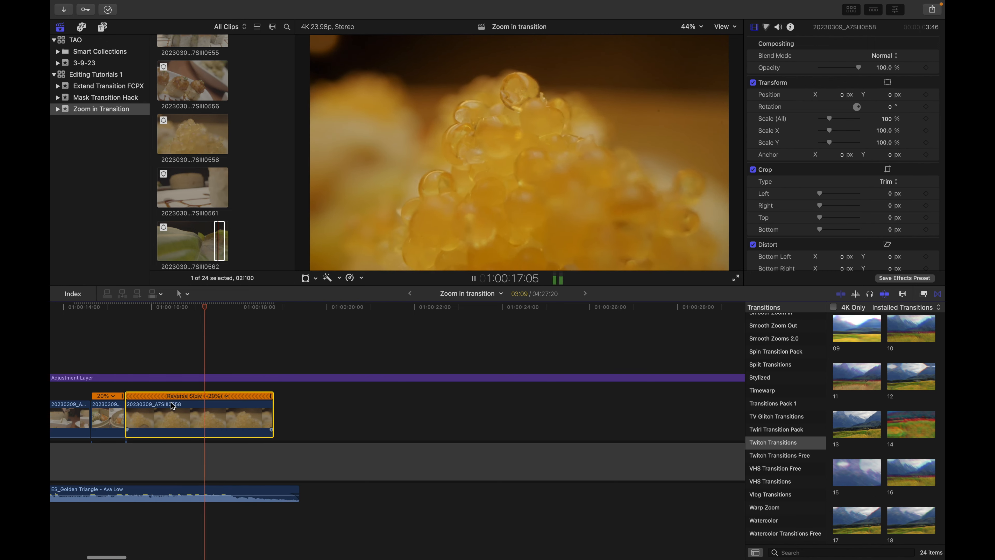
# Replay the reversed clip 20230309_A7SIII0558 and shorten it from its end
pyautogui.press('space')
pyautogui.press('space')
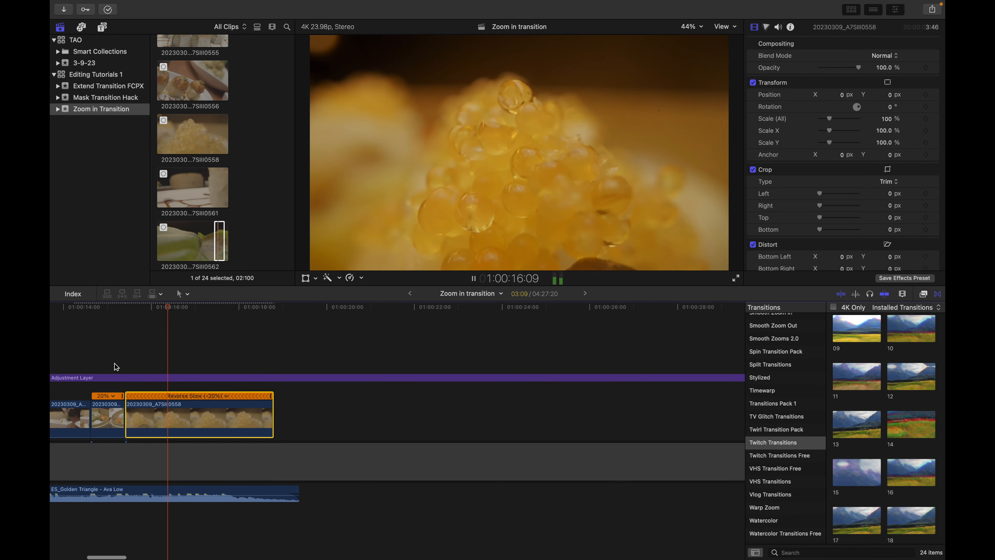
pyautogui.press('space')
pyautogui.moveTo(273, 413); pyautogui.dragTo(195, 415)
# Add Twitch transition 12 to the cut between clips 20230309_A7SIII0544 and 20230309_A7SIII0558 and play it back
pyautogui.hscroll(-2, 151, 411)
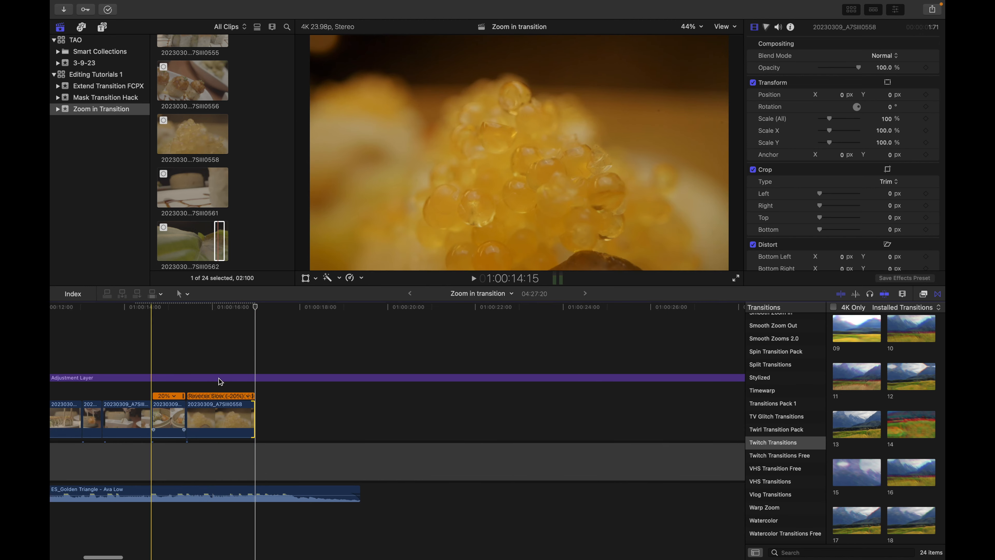
pyautogui.moveTo(897, 377); pyautogui.dragTo(177, 405)
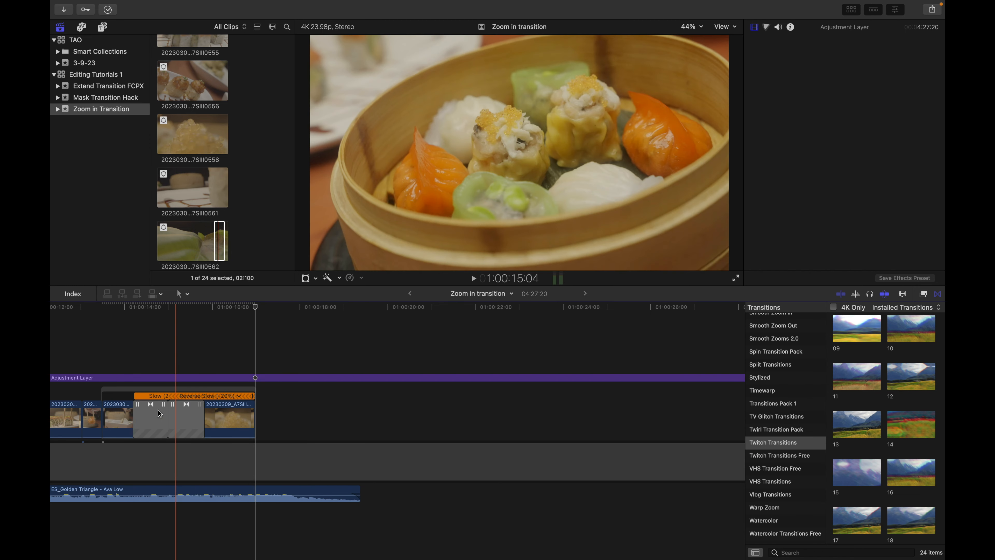
pyautogui.click(175, 417)
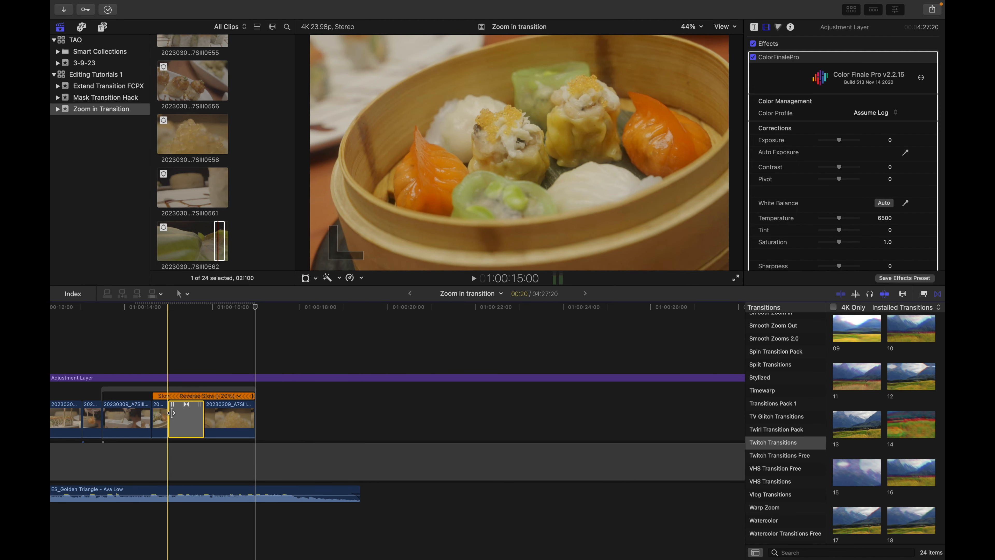
pyautogui.press('space')
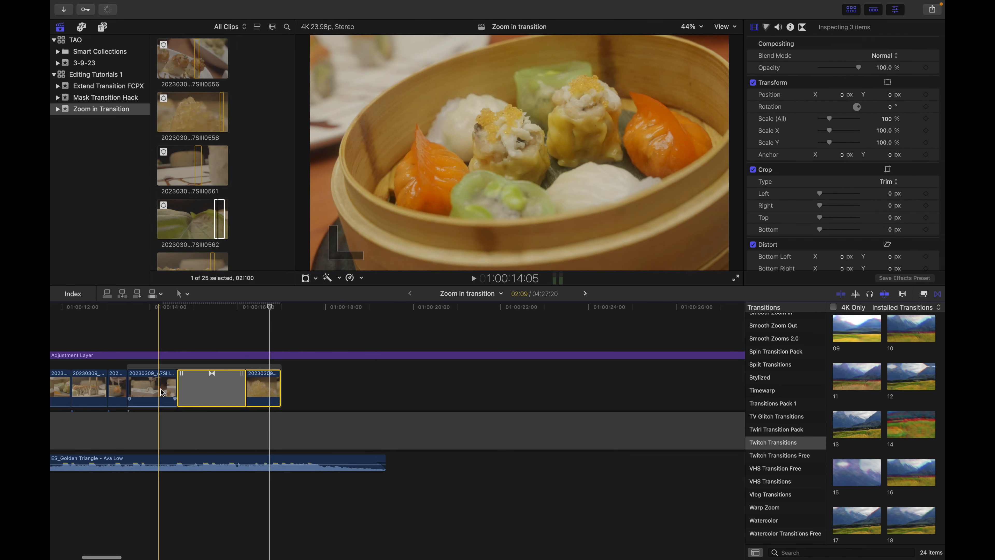
pyautogui.hscroll(-1, 161, 392)
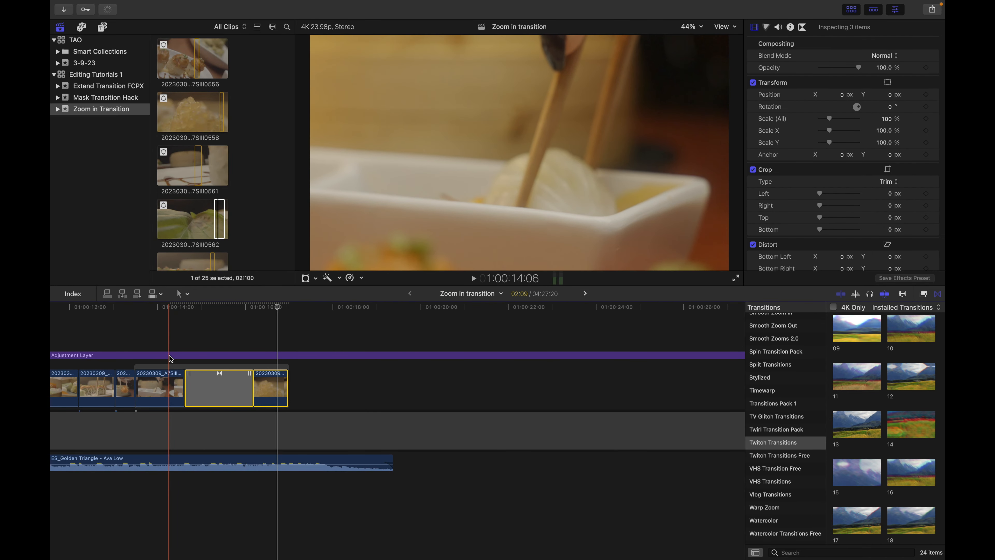
pyautogui.press('space')
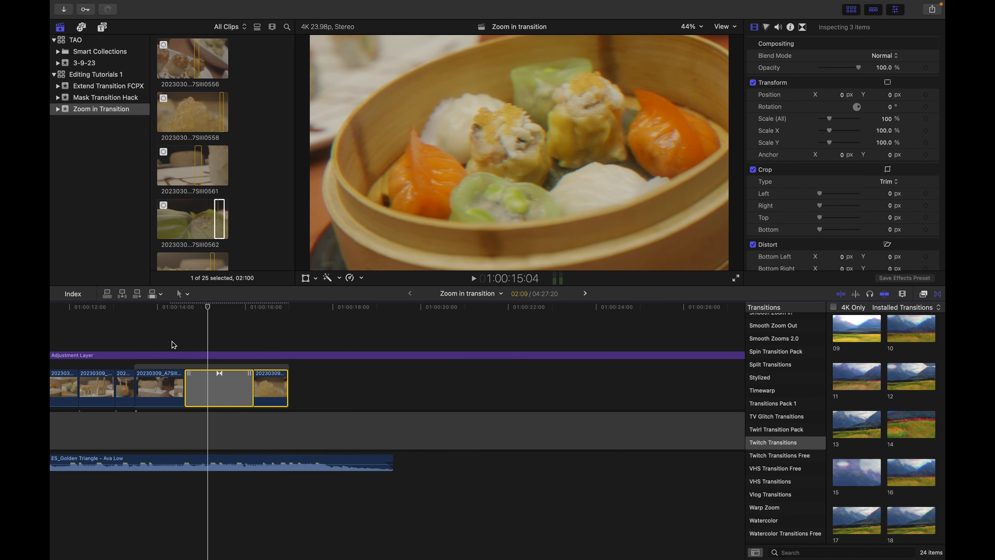
pyautogui.press('space')
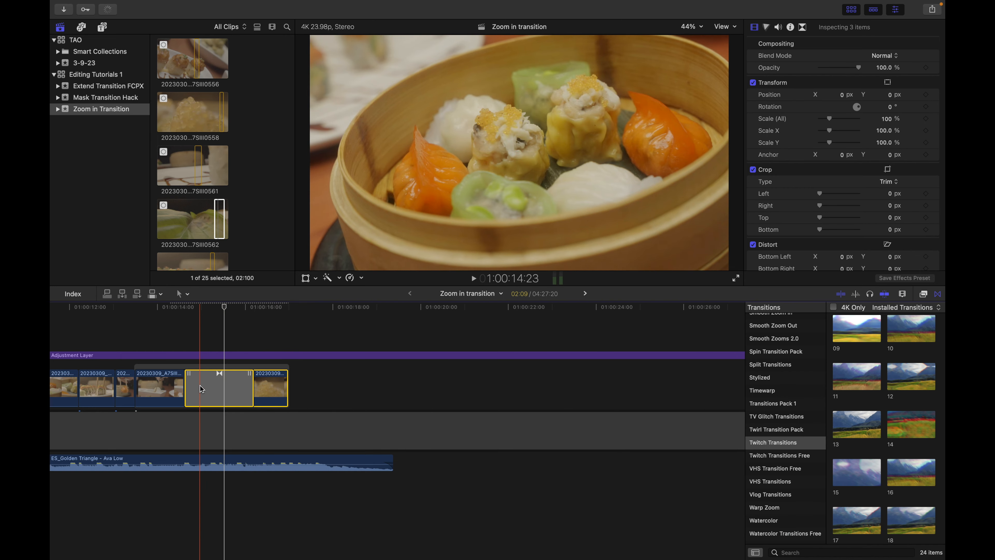
# Replace the transition before clip 20230309_A7SIII0558 with Twitch transition 12 on the cut between clips 20230309_A7SIII0574 and 20230309_A7SIII0544
pyautogui.press('Delete')
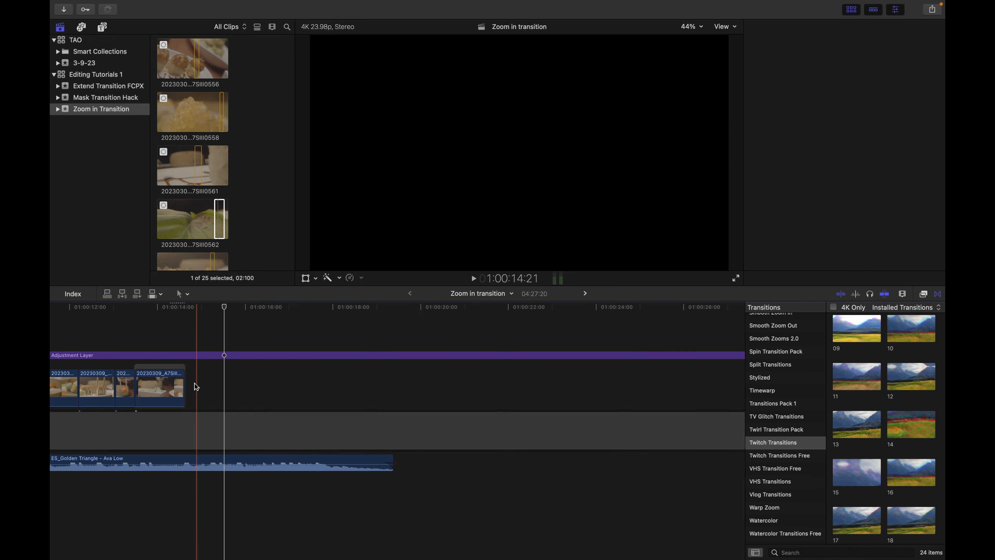
pyautogui.press('super+z')
pyautogui.click(225, 336)
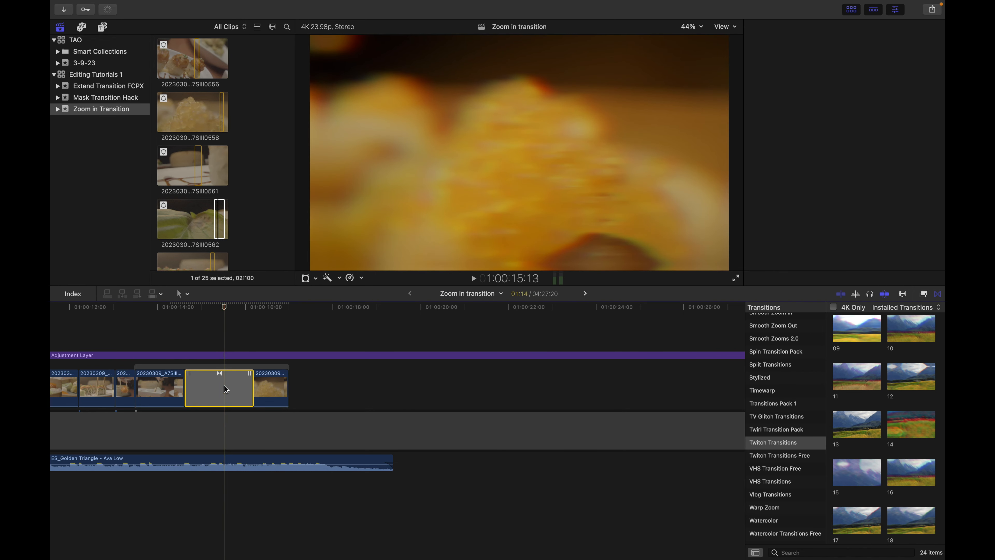
pyautogui.press('Delete')
pyautogui.press('super+z')
pyautogui.press('super+z')
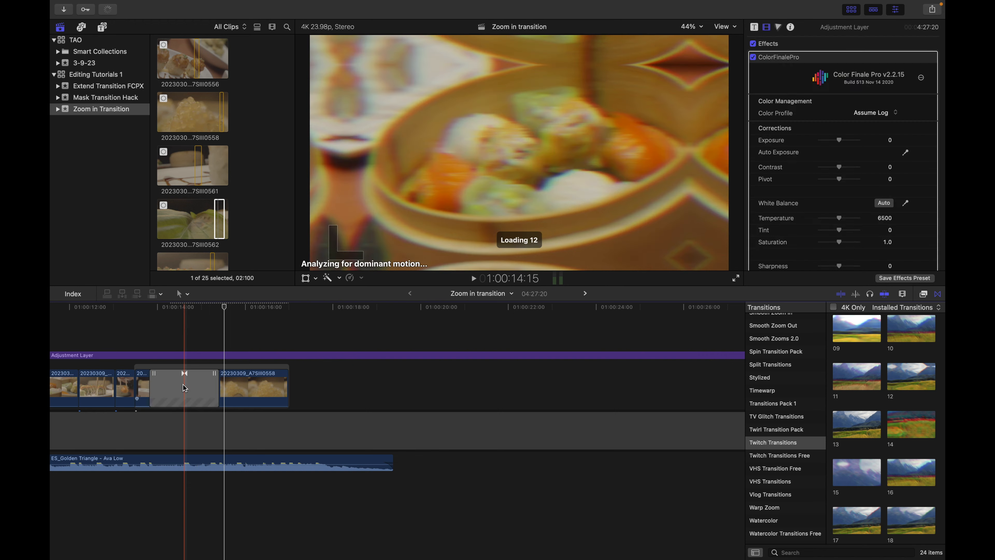
# Try removing Twitch transition 12 before clip 20230309_A7SIII0544, undo the removal, and replay the transition
pyautogui.press('Delete')
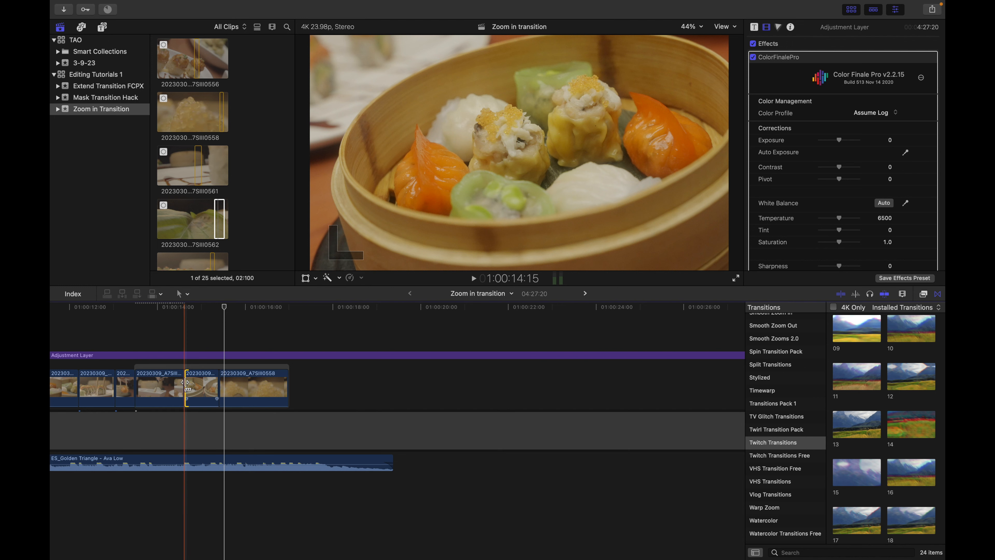
pyautogui.press('super+z')
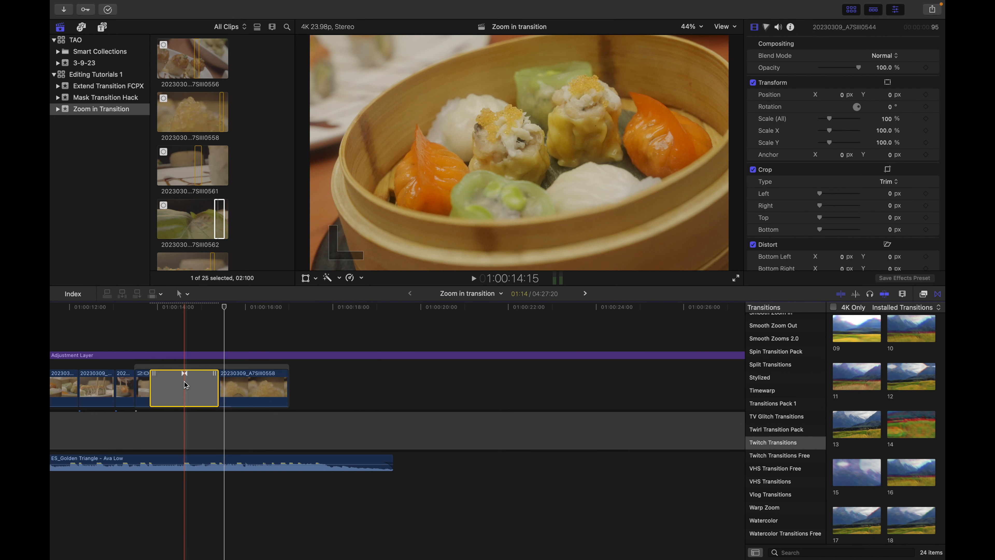
pyautogui.press('space')
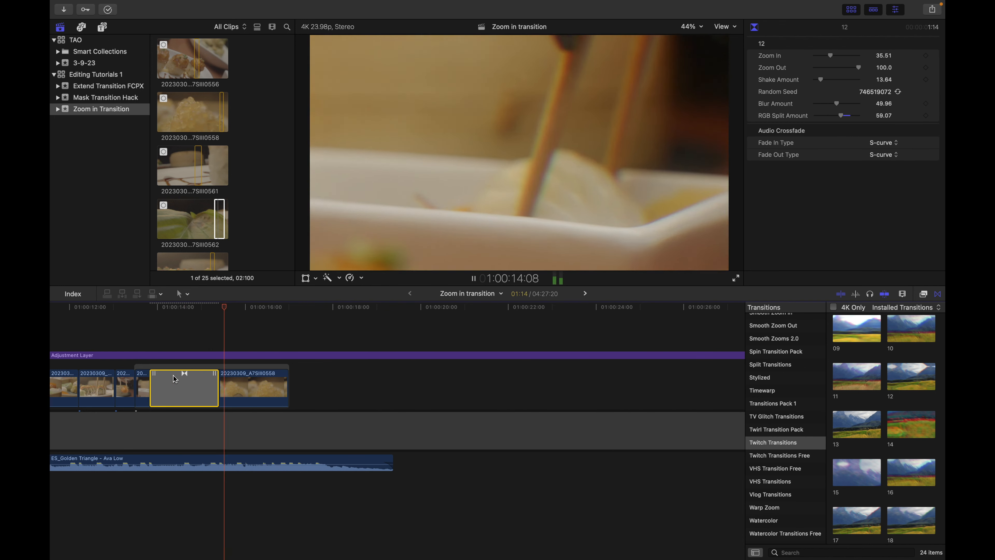
pyautogui.press('space')
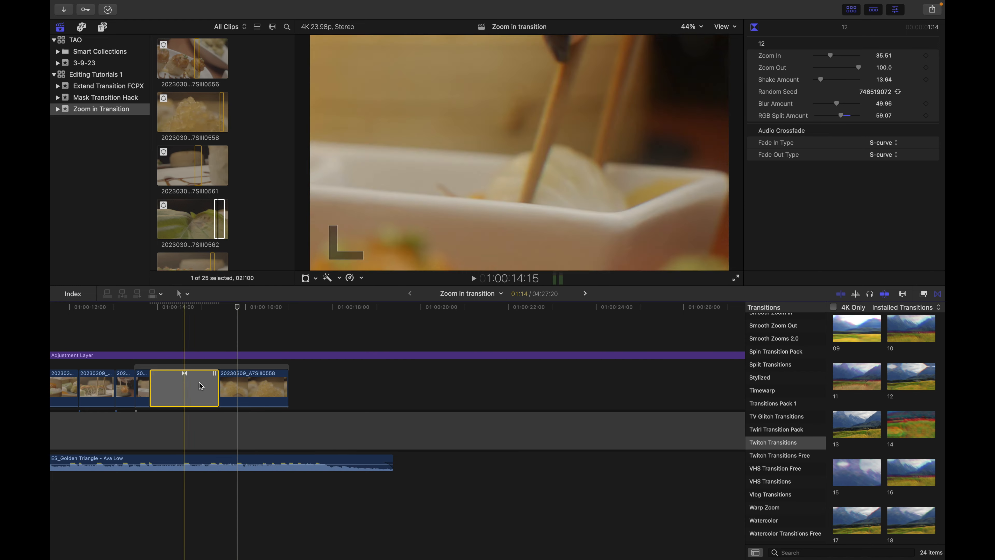
# Extend the end of clip 20230309_A7SIII0544, lengthen Twitch transition 12 to 1:21, and replay it
pyautogui.moveTo(230, 388)
pyautogui.mouseDown()
pyautogui.moveTo(243, 390)
pyautogui.moveTo(235, 385)
pyautogui.mouseUp()
pyautogui.moveTo(219, 383); pyautogui.dragTo(302, 388)
pyautogui.moveTo(210, 389); pyautogui.dragTo(223, 389)
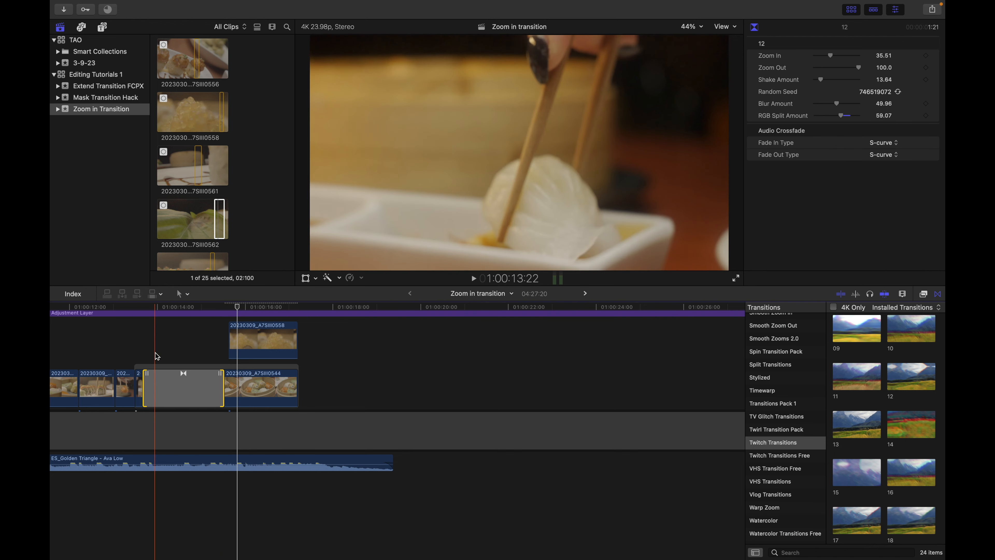
pyautogui.press('space')
pyautogui.press('space')
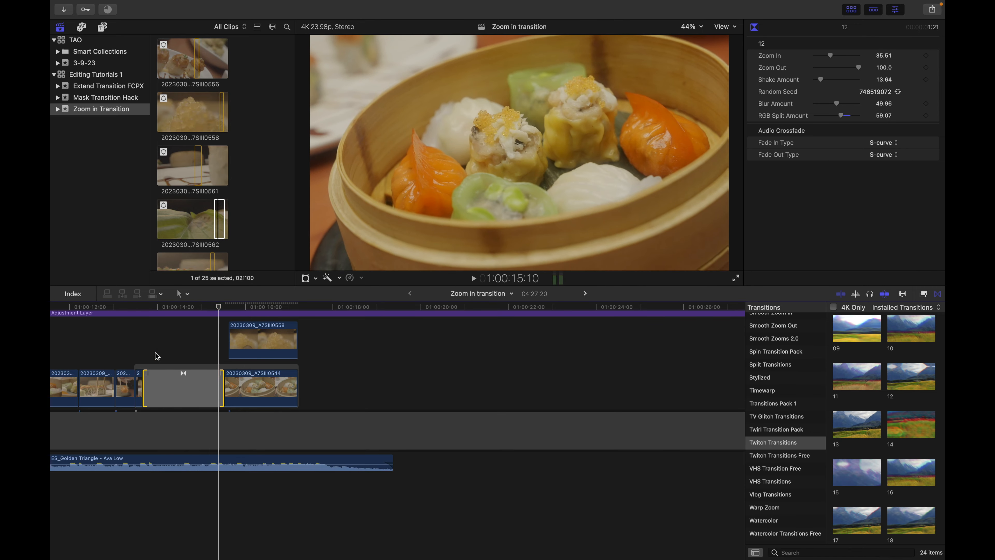
# Combine clips 20230309_A7SIII0574 and 0544 with their transition into a compound clip and trim its end to a 2:03 duration
pyautogui.moveTo(334, 388); pyautogui.dragTo(142, 388)
pyautogui.rightClick(237, 384)
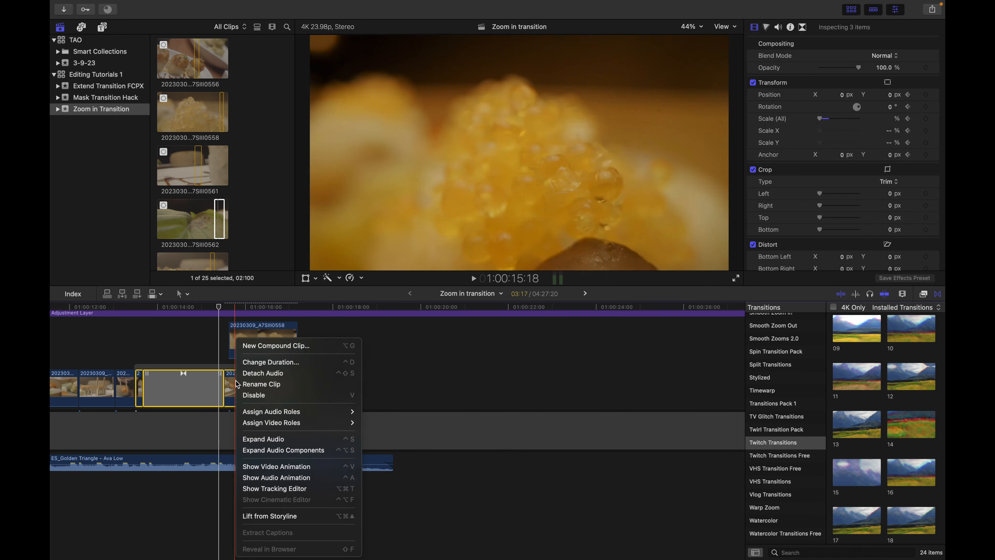
pyautogui.click(257, 347)
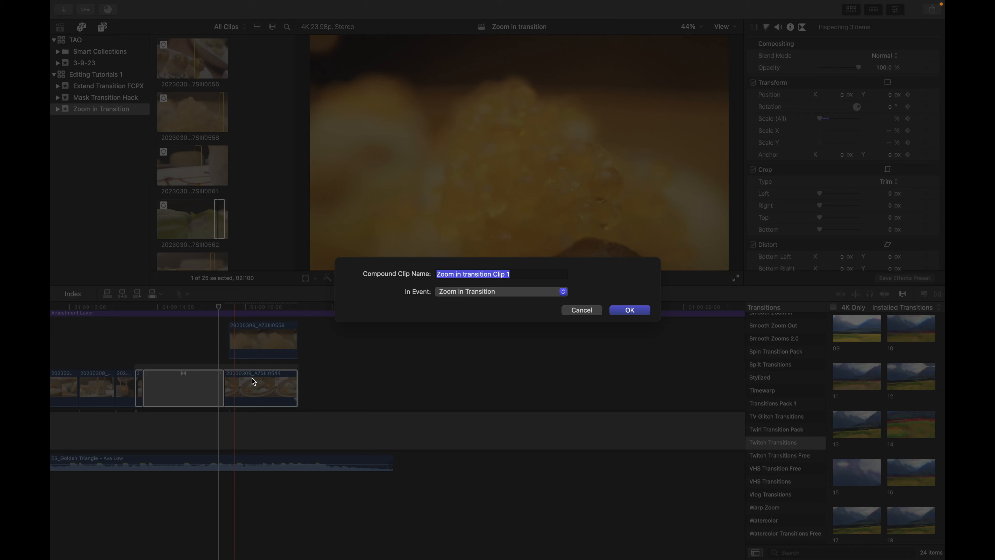
pyautogui.press('Return')
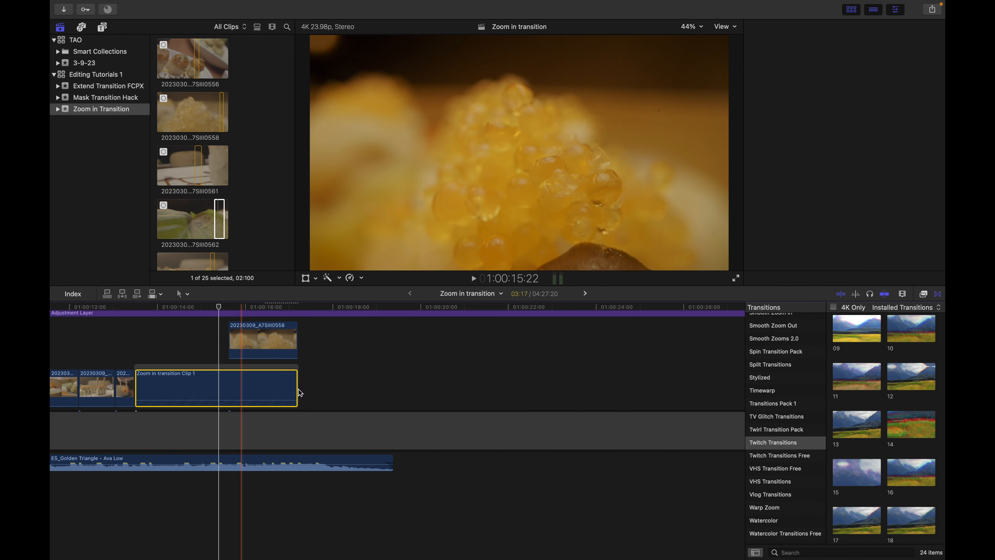
pyautogui.moveTo(297, 388); pyautogui.dragTo(226, 381)
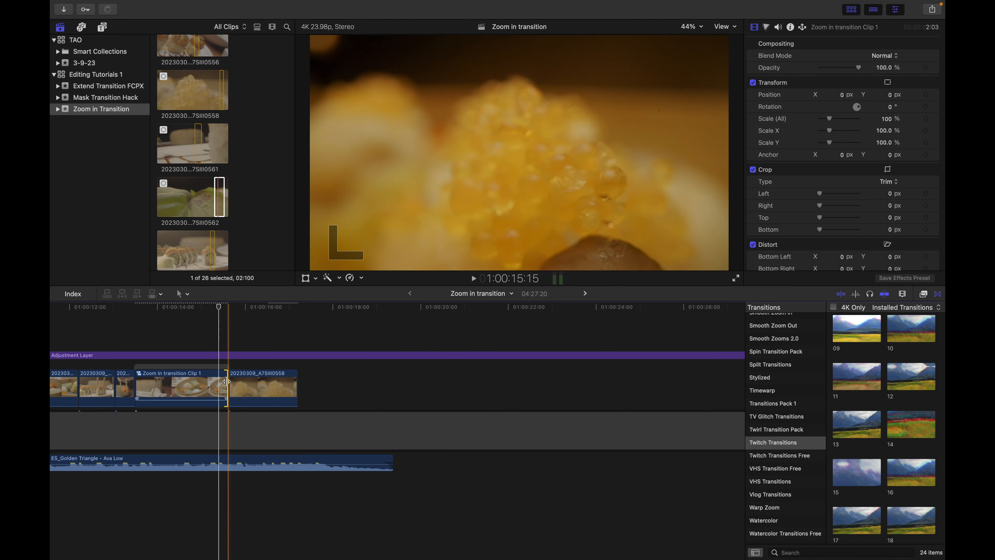
# Add Twitch transition 12 between the compound clip and clip 20230309_A7SIII0558, lengthen it to 1:21, and set its RGB Split Amount to 47.7
pyautogui.moveTo(912, 384); pyautogui.dragTo(232, 386)
pyautogui.click(269, 386)
pyautogui.press('BackSpace')
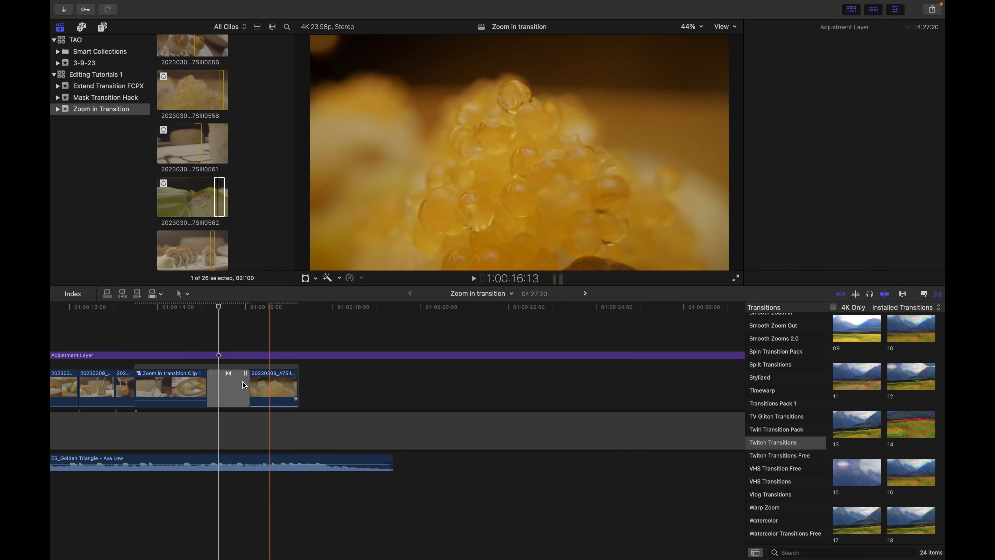
pyautogui.moveTo(208, 385); pyautogui.dragTo(187, 386)
pyautogui.click(228, 336)
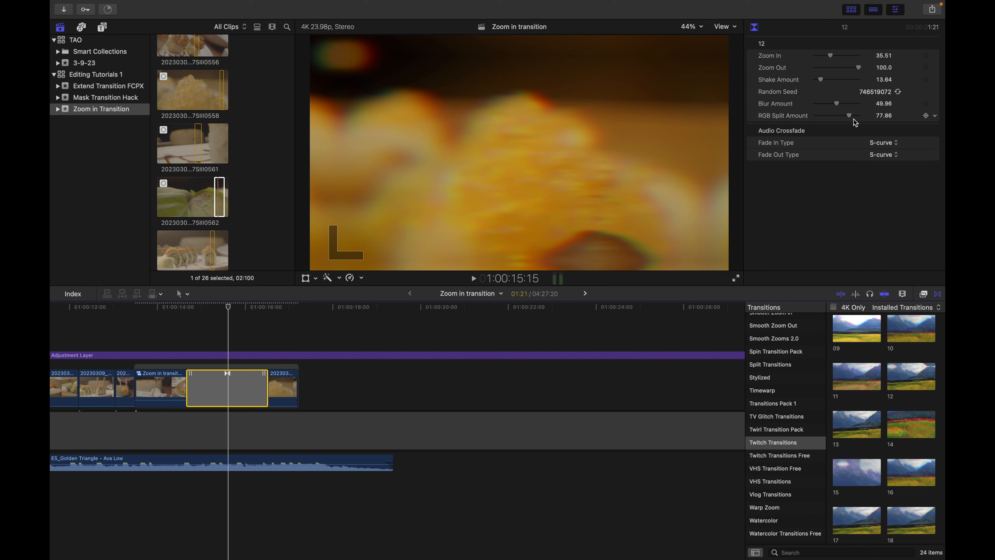
pyautogui.moveTo(842, 116); pyautogui.dragTo(829, 116)
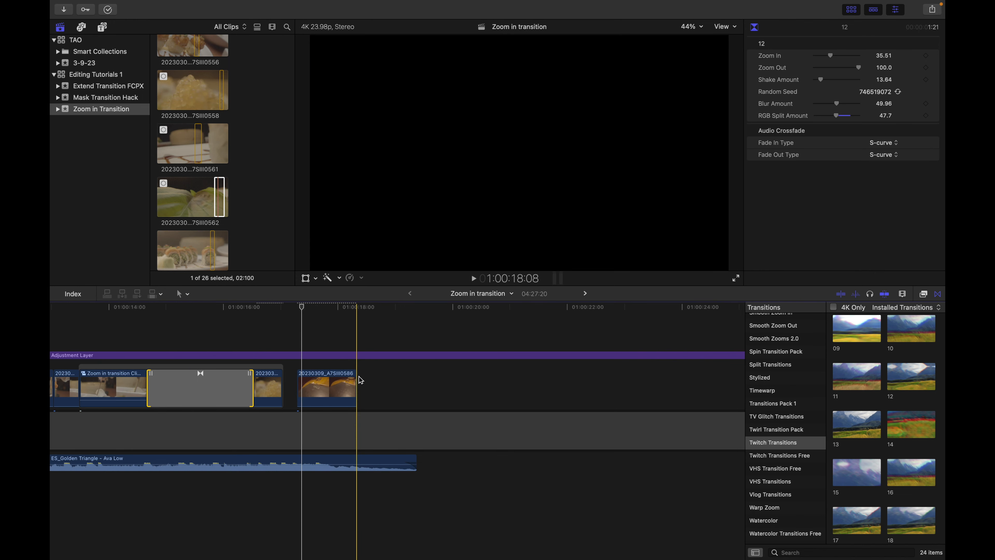
# Extend the end of clip 20230309_A7SIII0558 past the start of clip 20230309_A7SIII0566
pyautogui.moveTo(282, 385); pyautogui.dragTo(320, 385)
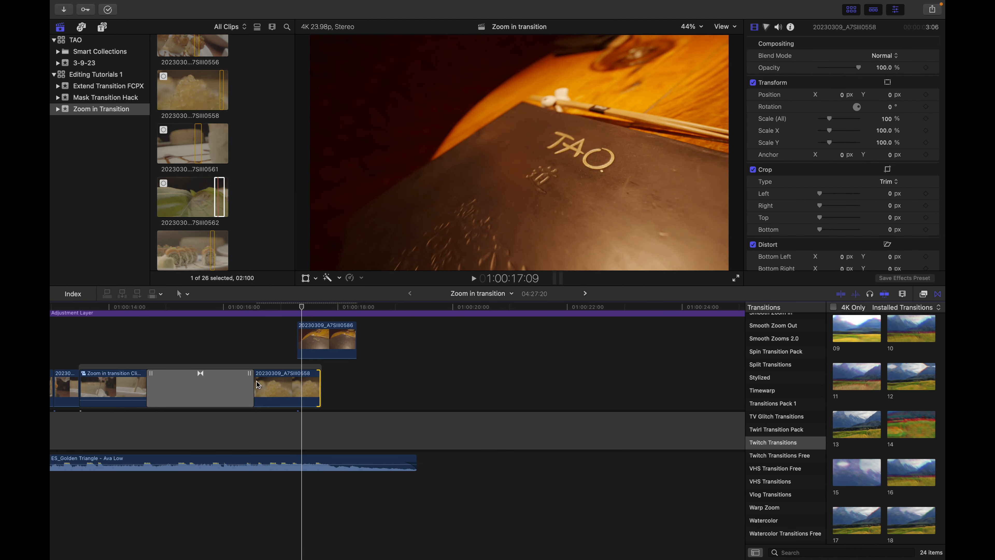
pyautogui.moveTo(256, 381); pyautogui.dragTo(163, 383)
pyautogui.click(255, 341)
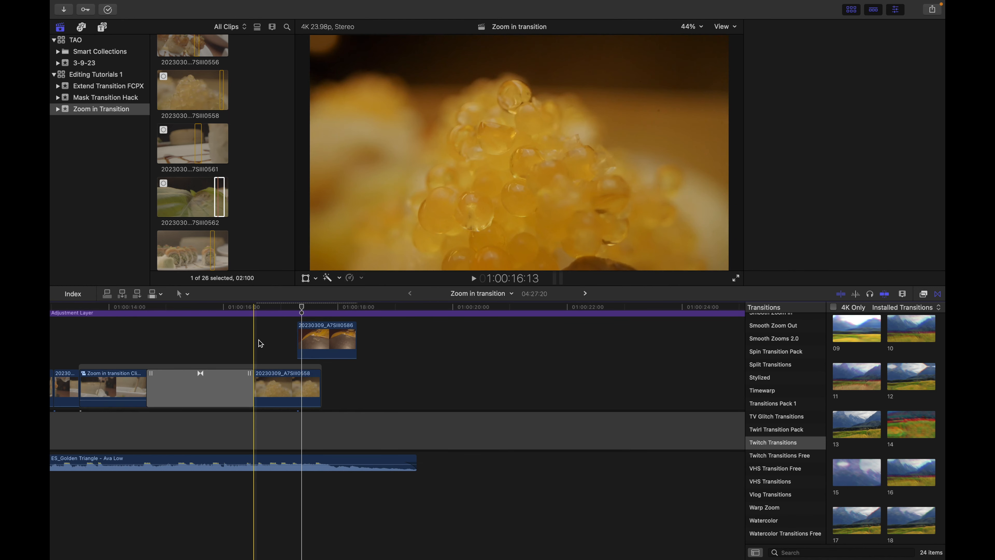
pyautogui.moveTo(321, 382); pyautogui.dragTo(345, 382)
# Combine the first compound clip, clip 20230309_A7SIII0558 and their transition into a new compound clip, and trim its end to the start of clip 20230309_A7SIII0566
pyautogui.rightClick(286, 382)
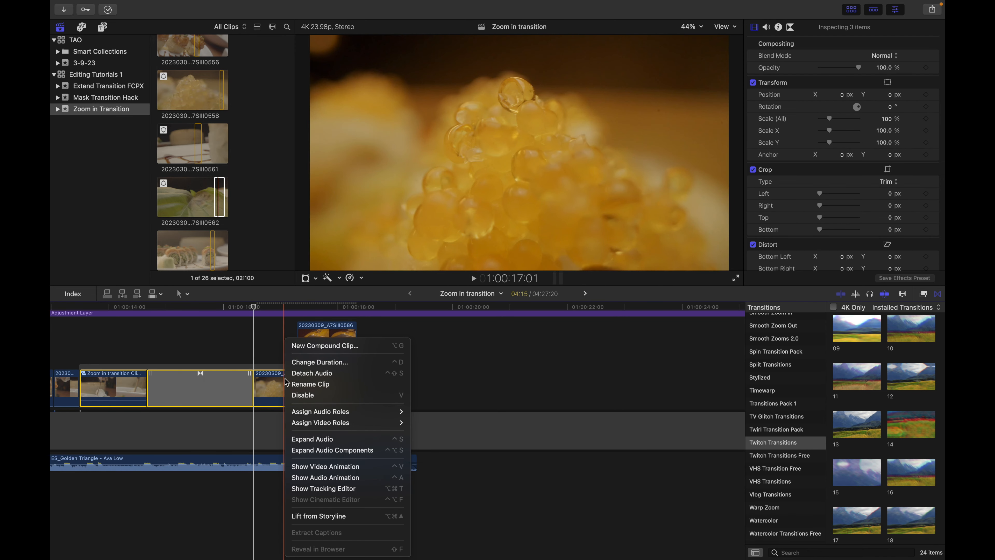
pyautogui.click(304, 346)
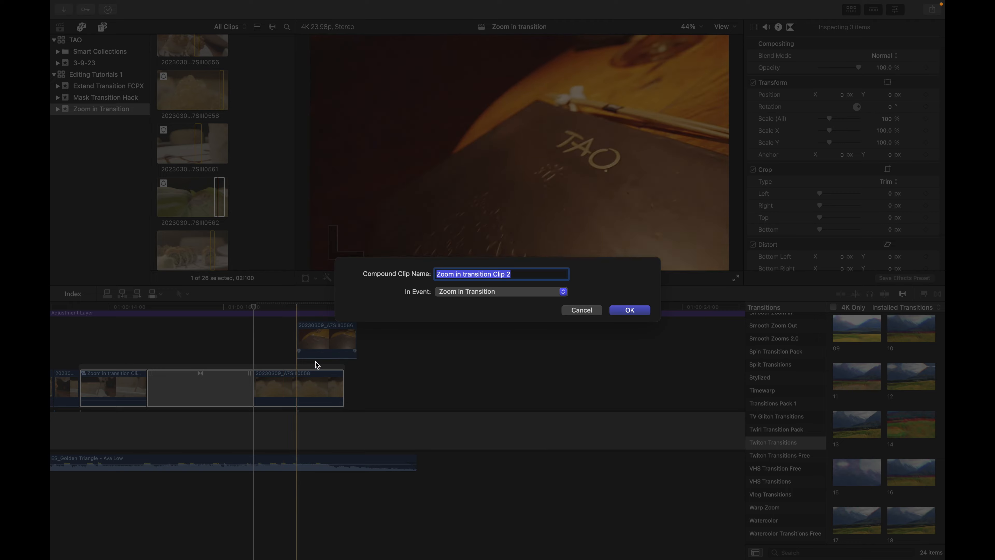
pyautogui.press('Return')
pyautogui.moveTo(343, 383); pyautogui.dragTo(295, 383)
# Place clip 20230309_A7SIII0566 directly after the new compound clip, add Twitch transition 12 on their cut, and play it
pyautogui.moveTo(914, 387); pyautogui.dragTo(285, 391)
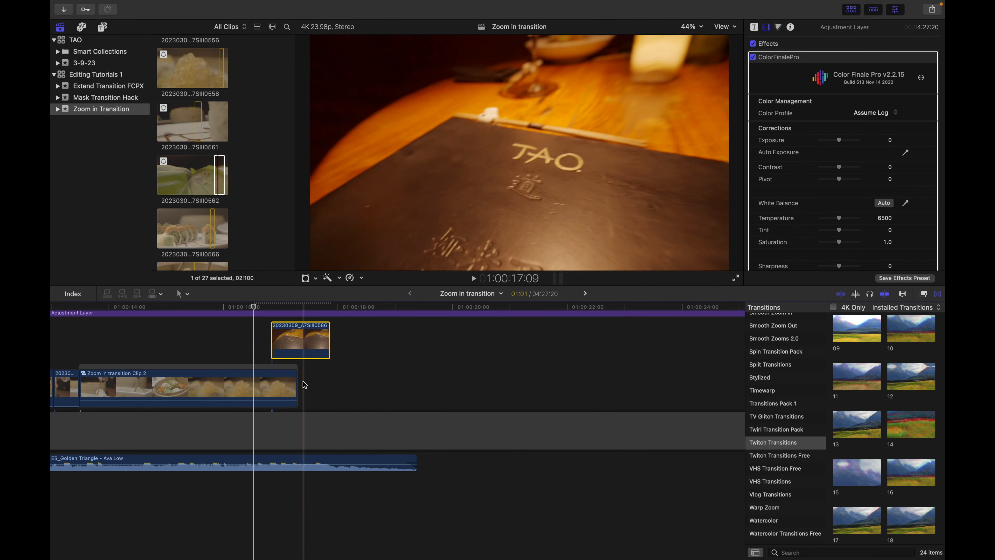
pyautogui.moveTo(300, 347); pyautogui.dragTo(293, 380)
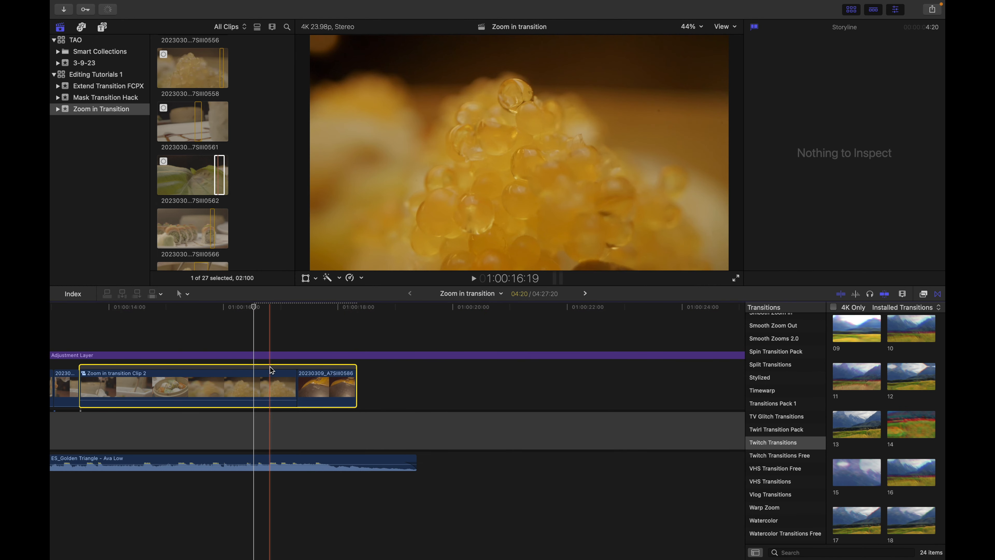
pyautogui.moveTo(897, 363); pyautogui.dragTo(322, 366)
pyautogui.press('space')
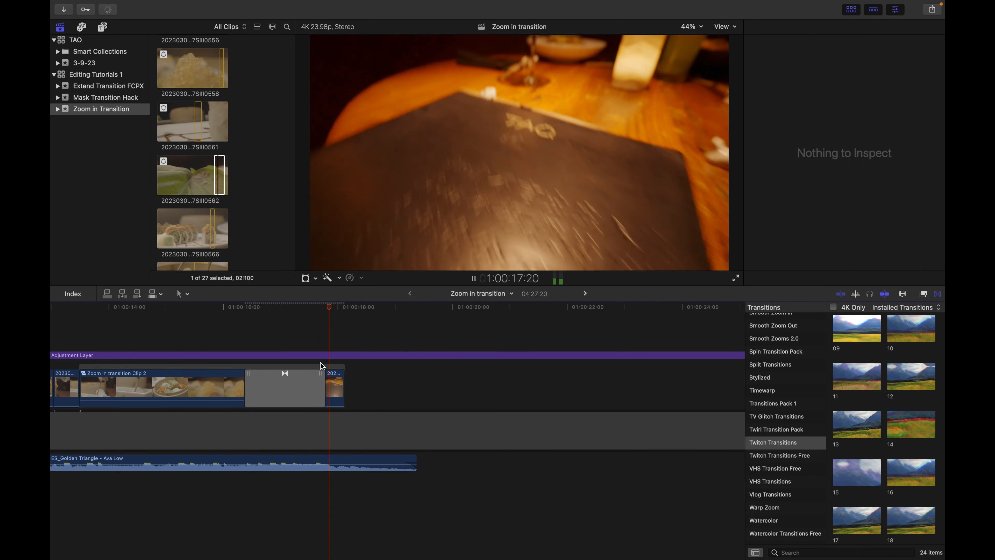
# Keyframe the opacity of clip 20230309_A7SIII0599 from 0% at the start to 100% at 01:00:03:05, and replay from the beginning
pyautogui.press('super+minus')
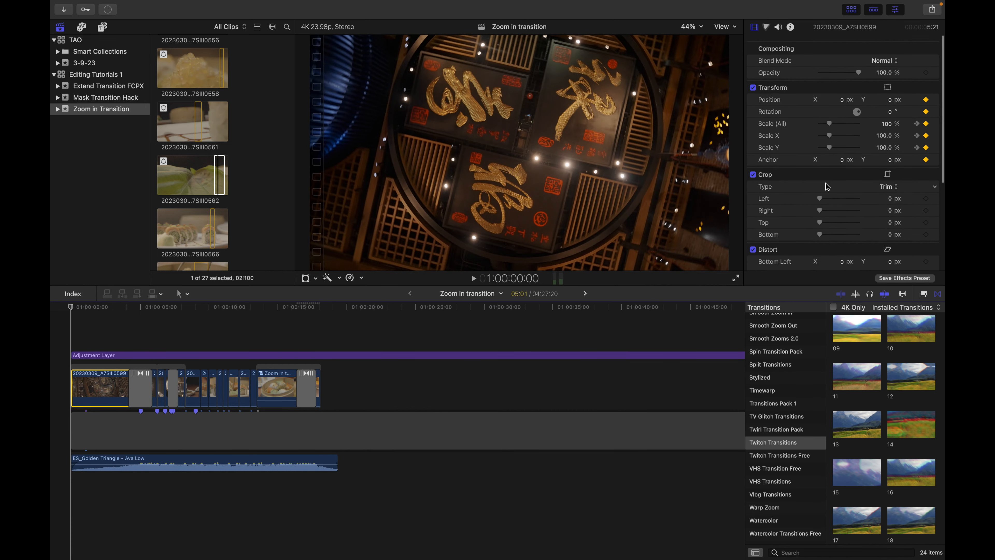
pyautogui.click(927, 68)
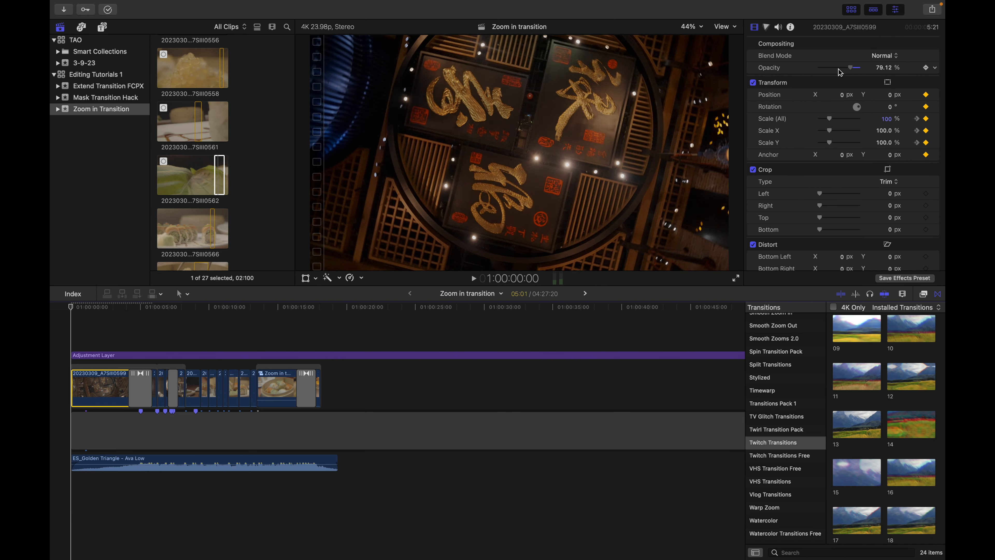
pyautogui.moveTo(858, 67); pyautogui.dragTo(801, 72)
pyautogui.press('space')
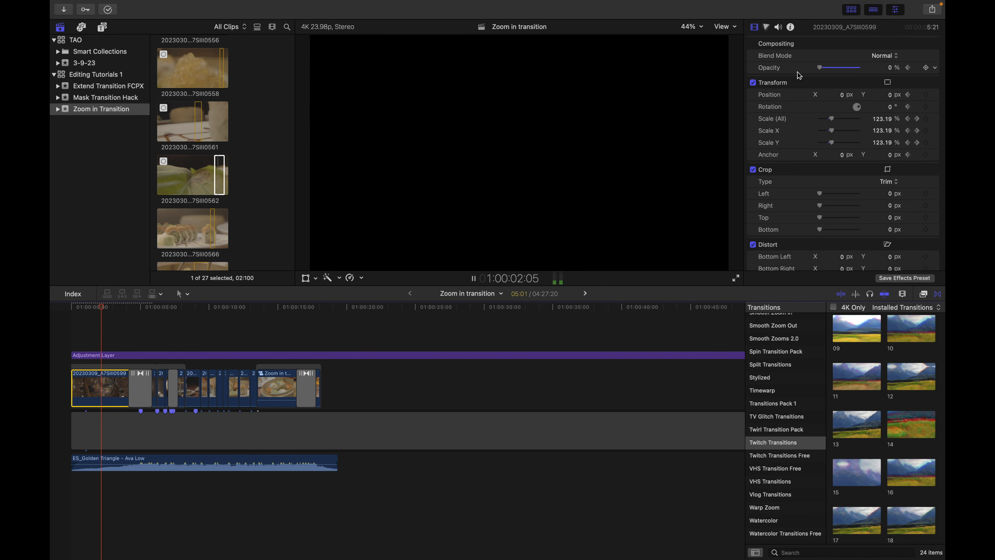
pyautogui.press('space')
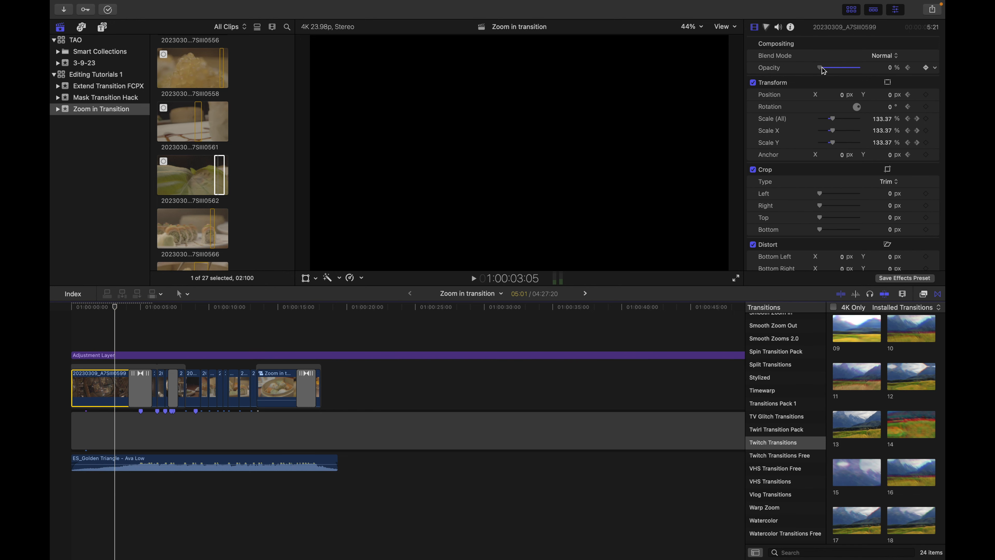
pyautogui.moveTo(821, 68); pyautogui.dragTo(863, 69)
pyautogui.press('Home')
pyautogui.press('space')
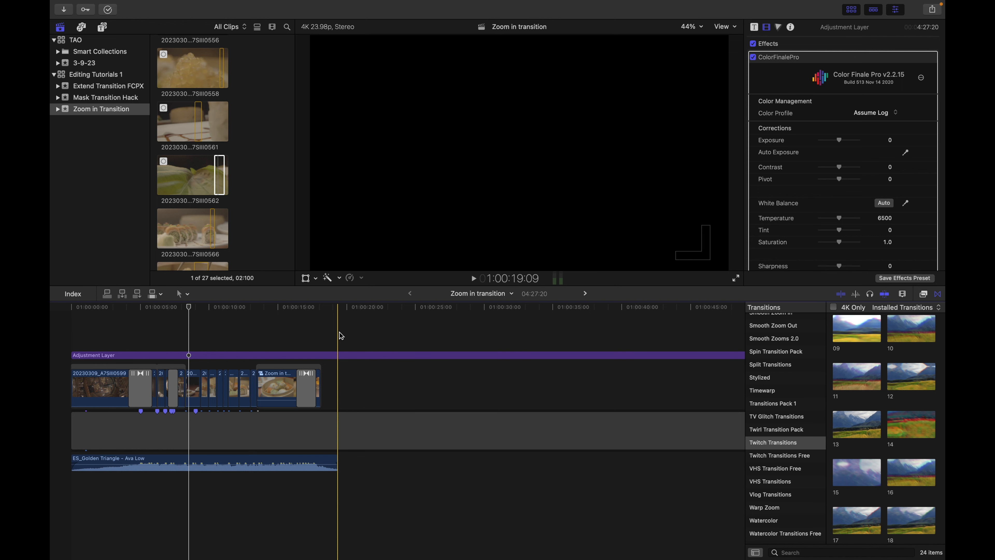
pyautogui.press('super+minus')
pyautogui.press('super+minus')
pyautogui.press('super+minus')
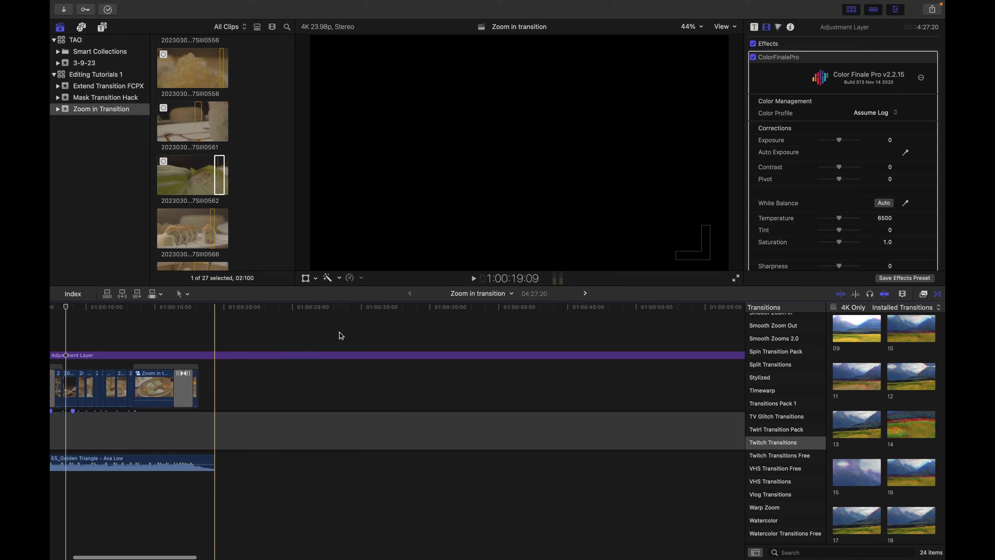